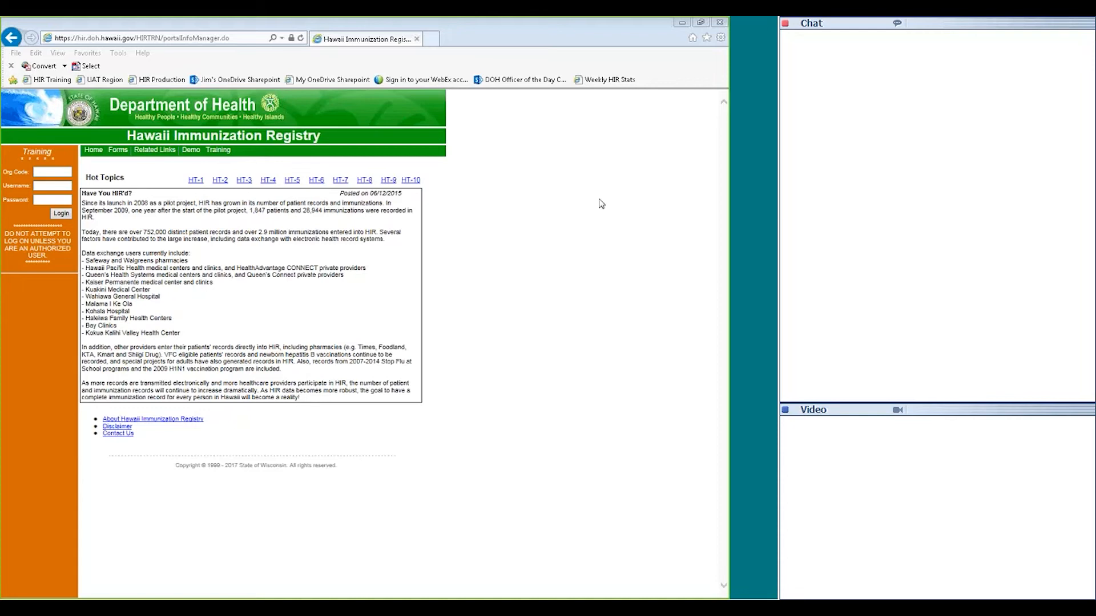
Go to the Contact Us page and highlight the help desk contact details
left_click(534, 251)
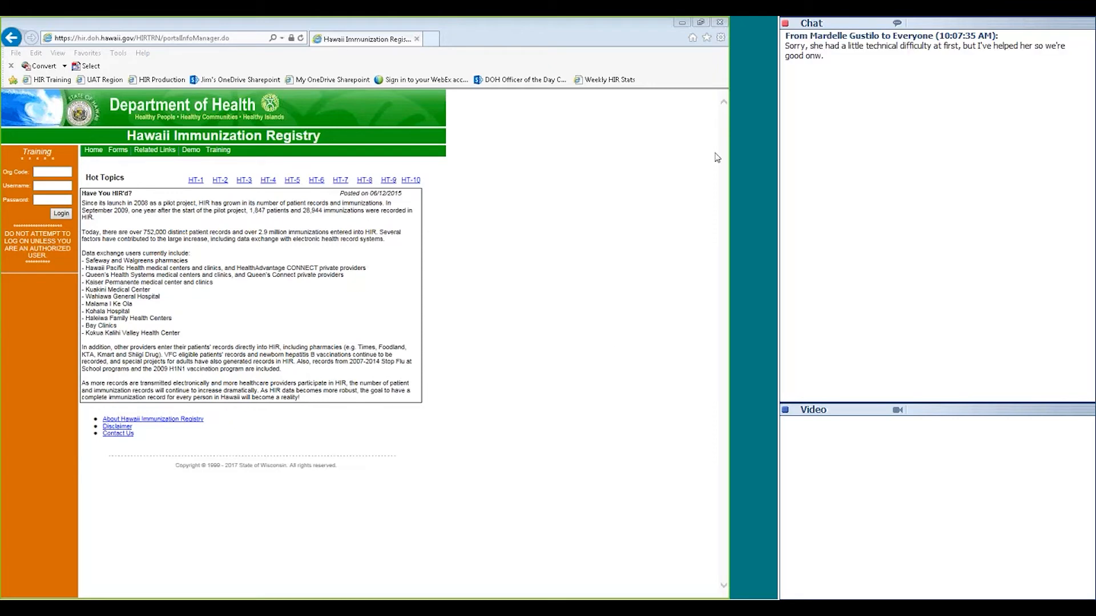
key("alt+Tab")
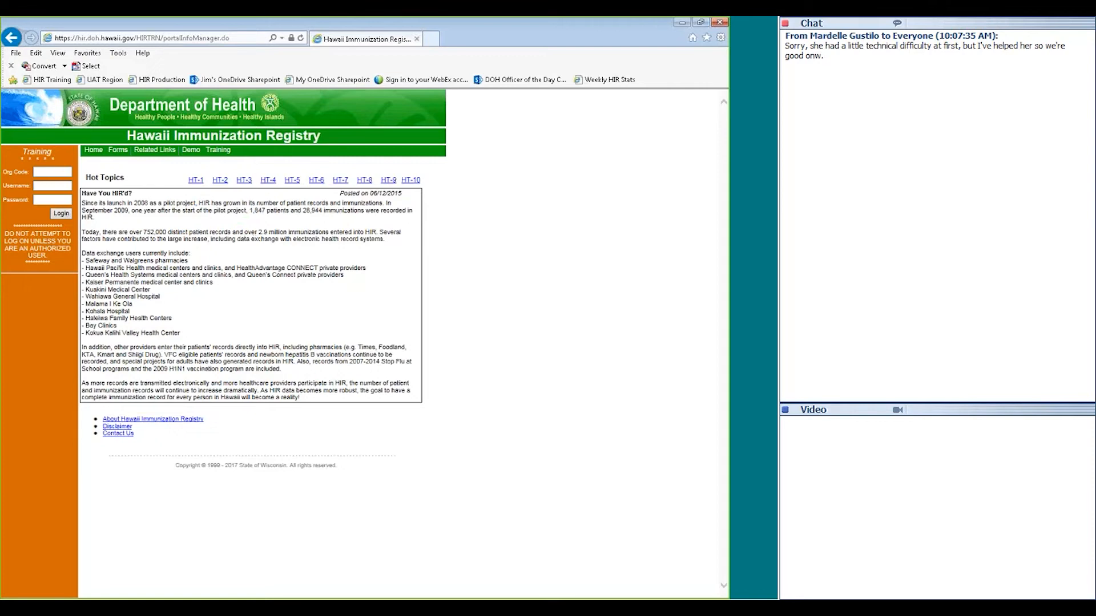
left_click(120, 434)
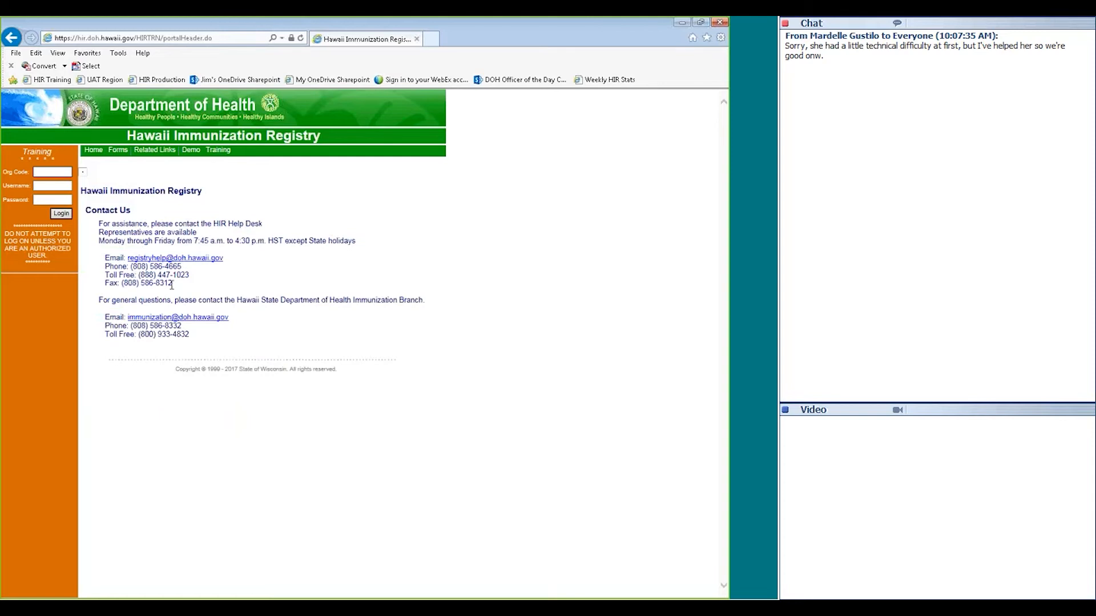
left_click_drag(174, 284, 100, 224)
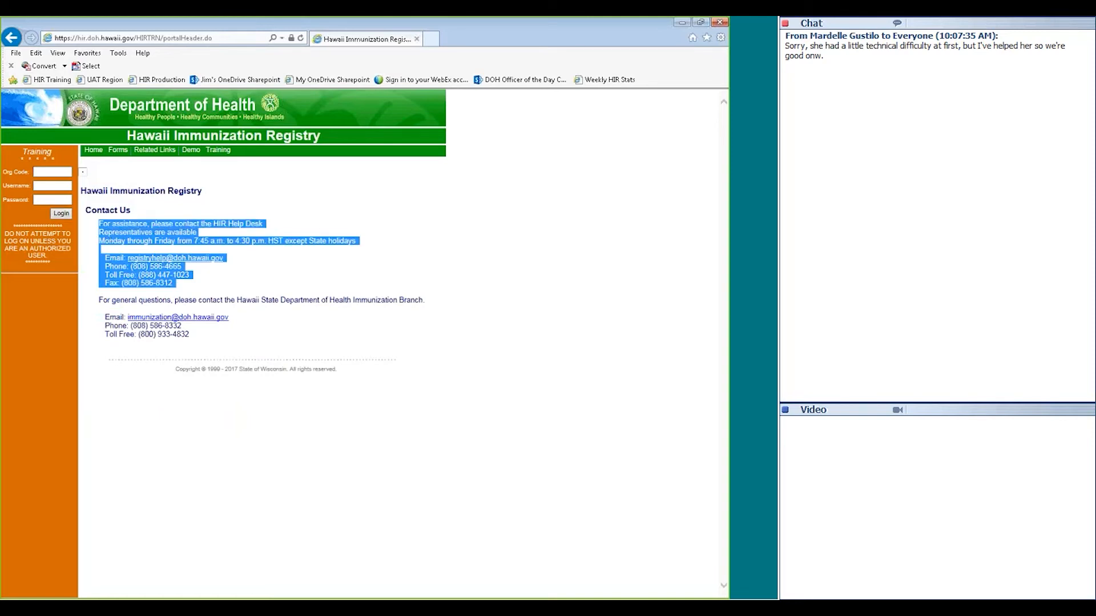
left_click(108, 268)
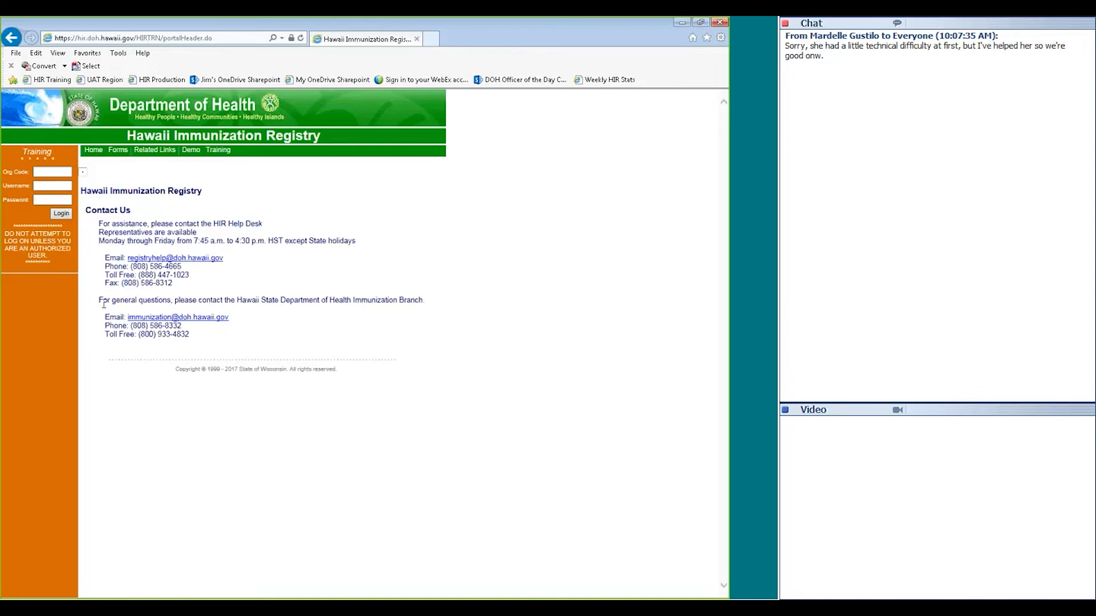
Highlight the general questions contact details, then return to the HIR home page
double_click(104, 303)
left_click_drag(116, 301, 196, 334)
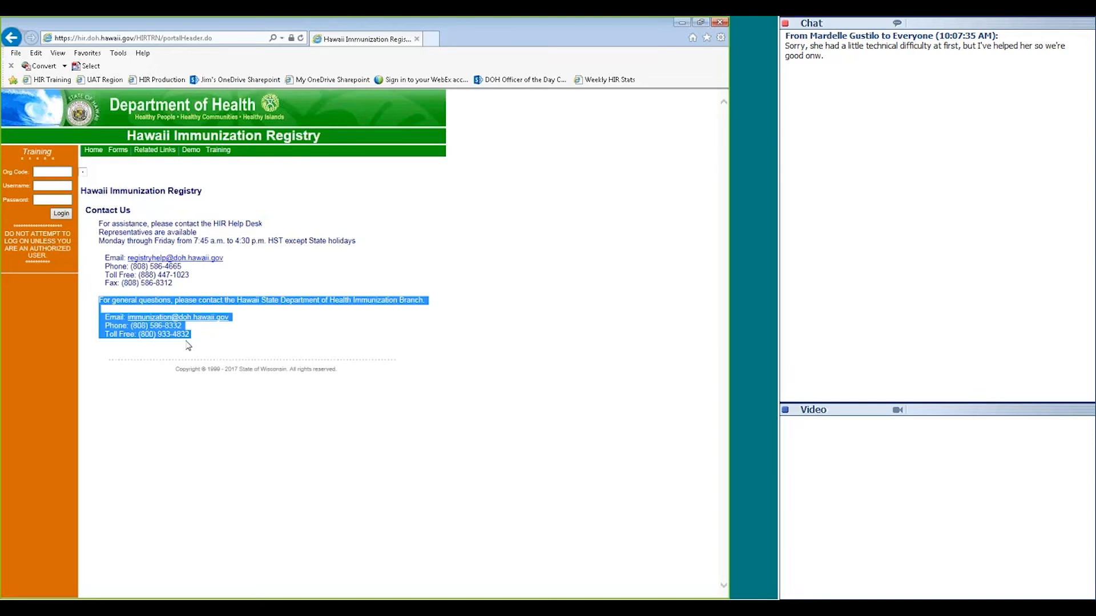
left_click(188, 346)
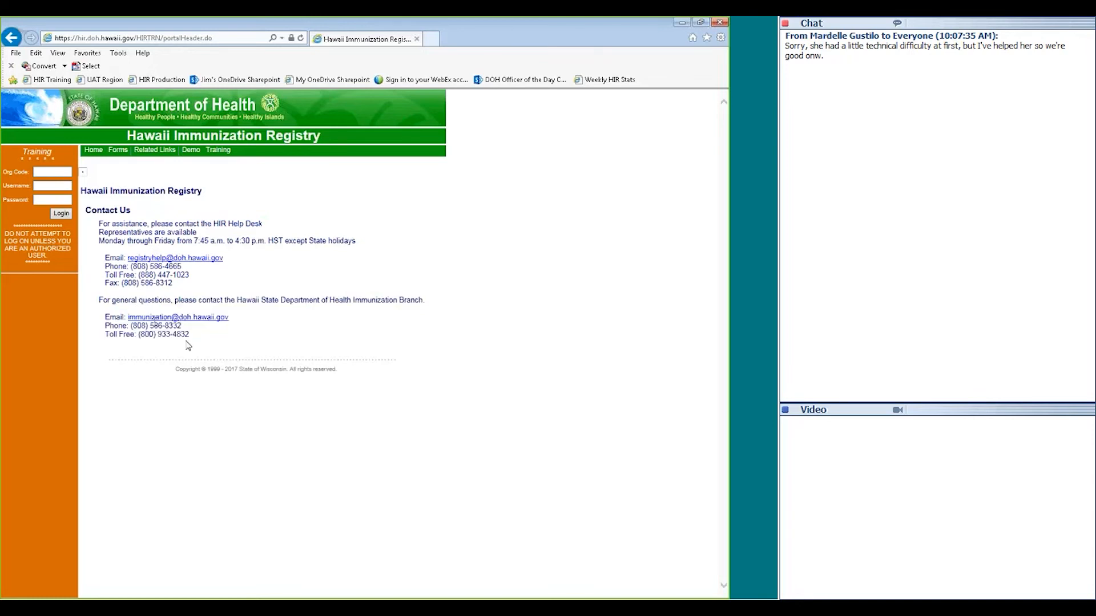
left_click(95, 152)
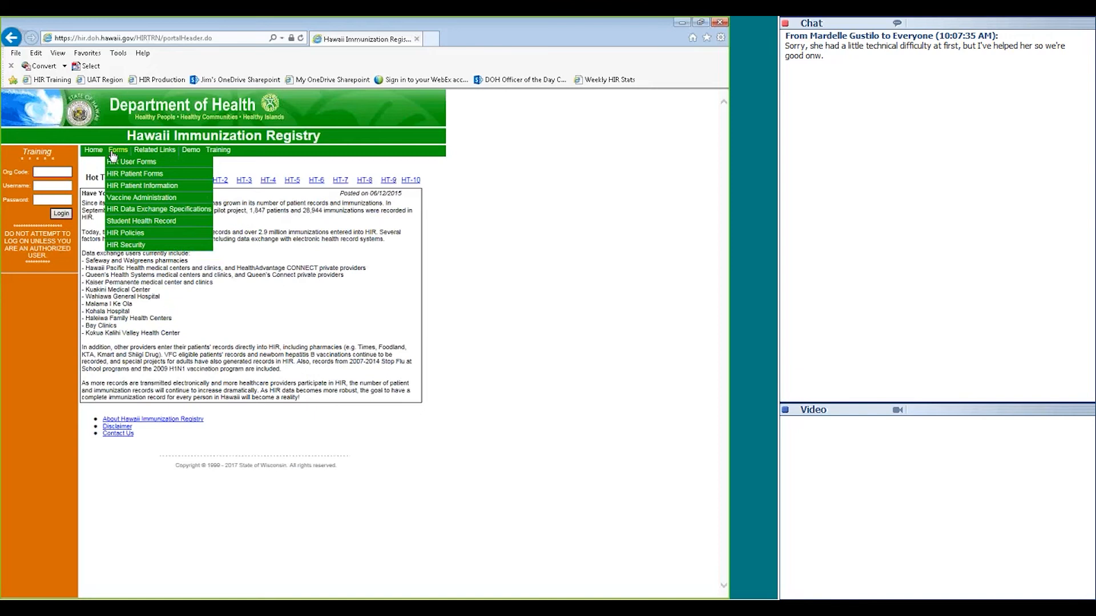
Browse the Forms and Documents page (user forms, Meaningful Use, opt-out forms), then return to the top
left_click(112, 152)
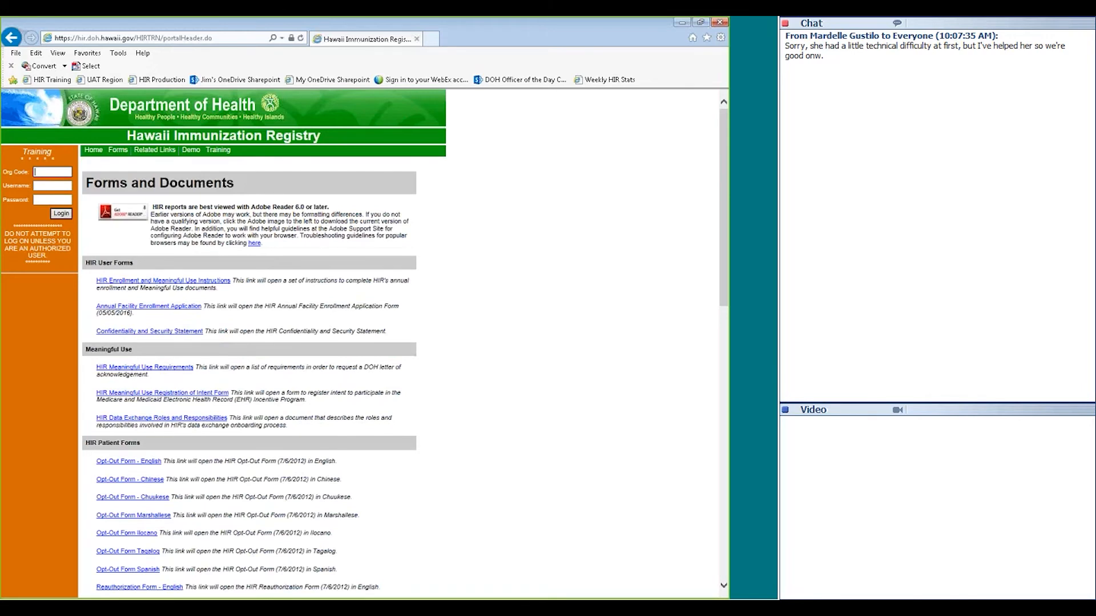
scroll(727, 258, "down", 1)
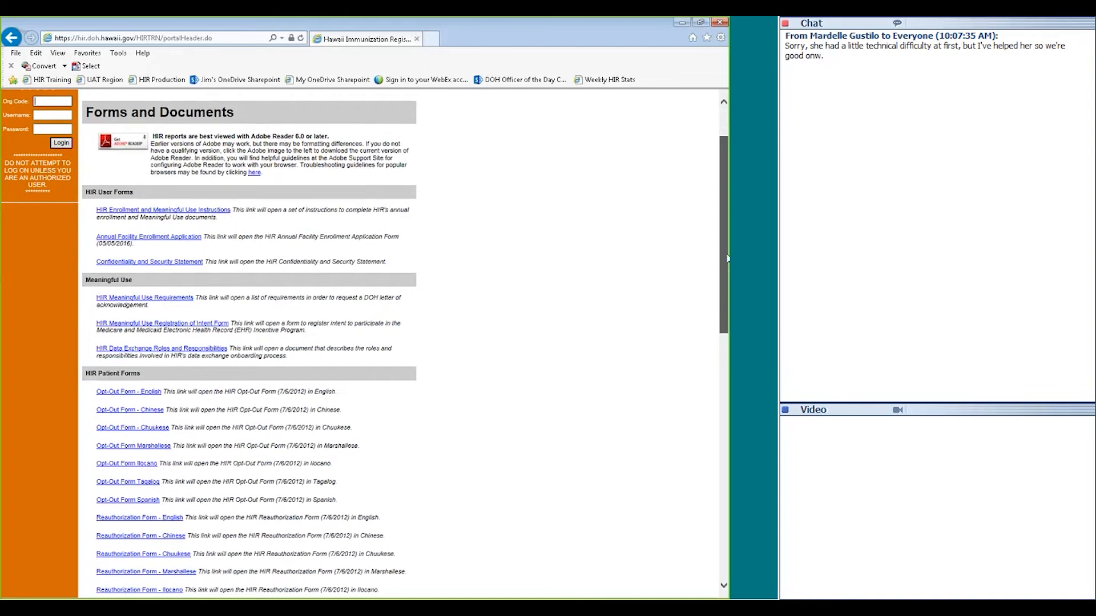
scroll(727, 258, "down", 1)
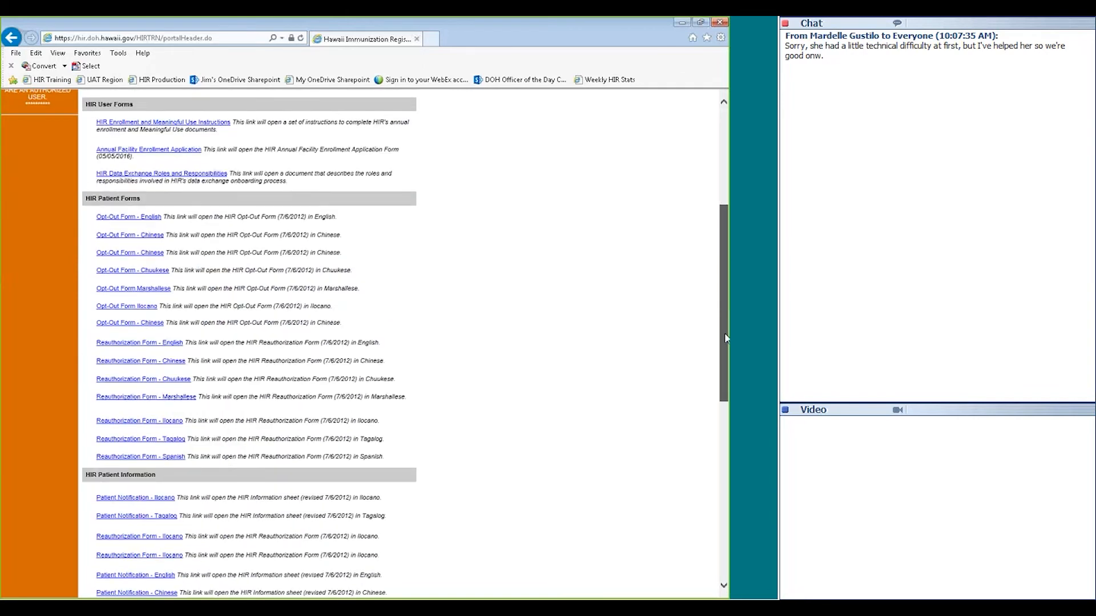
scroll(725, 338, "down", 4)
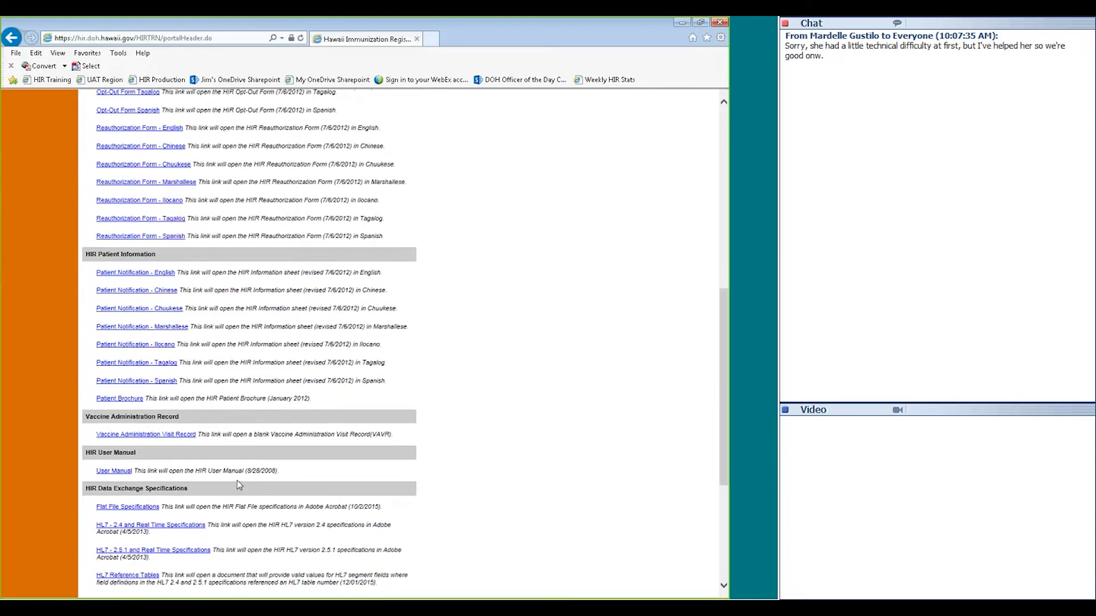
scroll(370, 435, "down", 3)
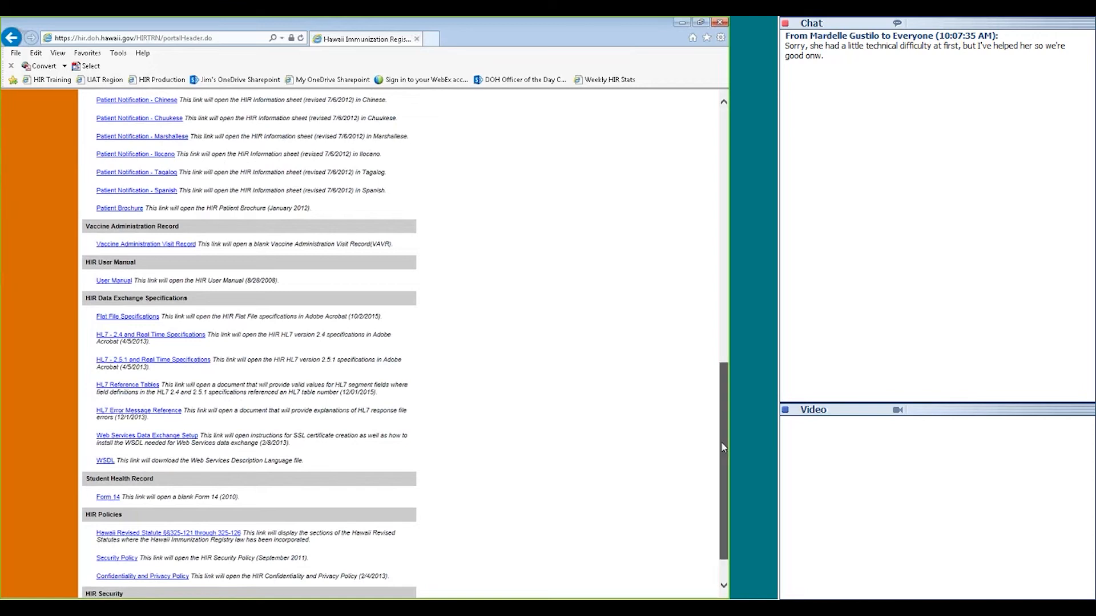
left_click_drag(724, 448, 722, 204)
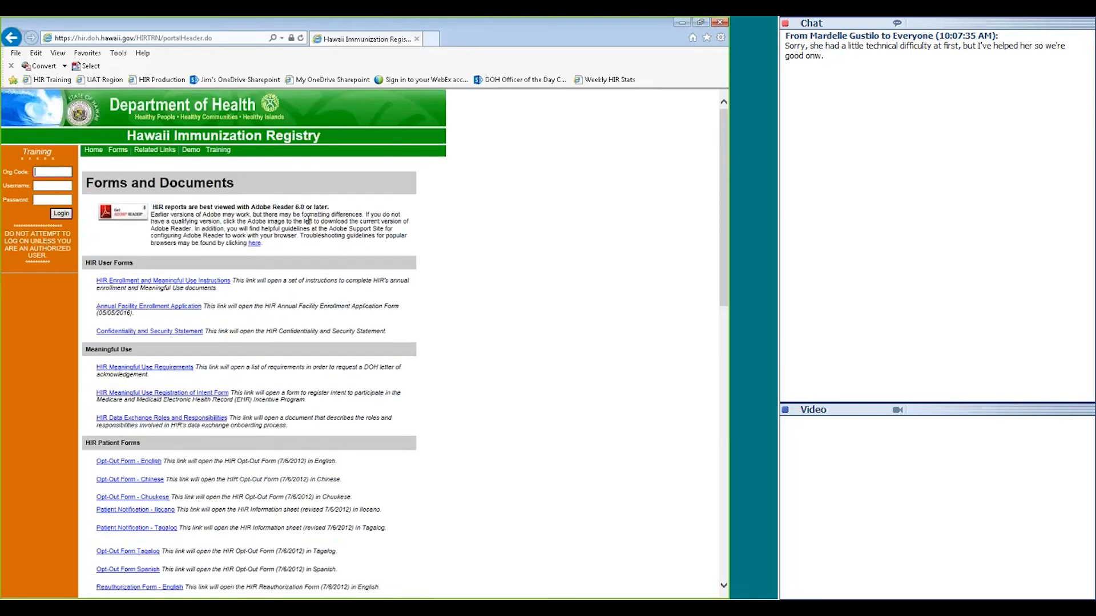
mouse_move(151, 154)
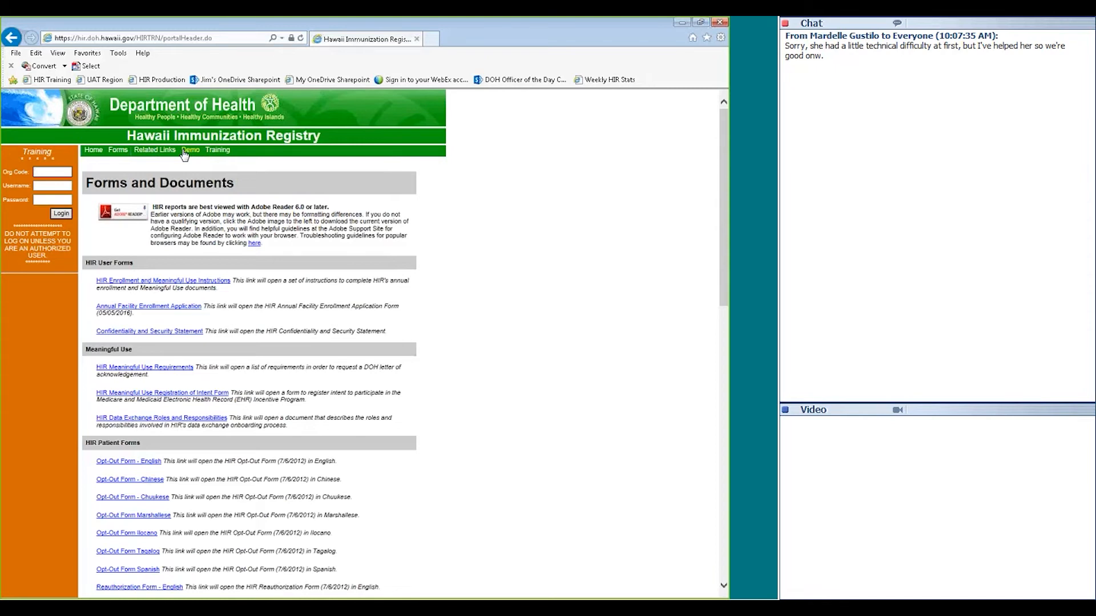
View the Training videos page, then go back to the HIR home page
left_click(218, 151)
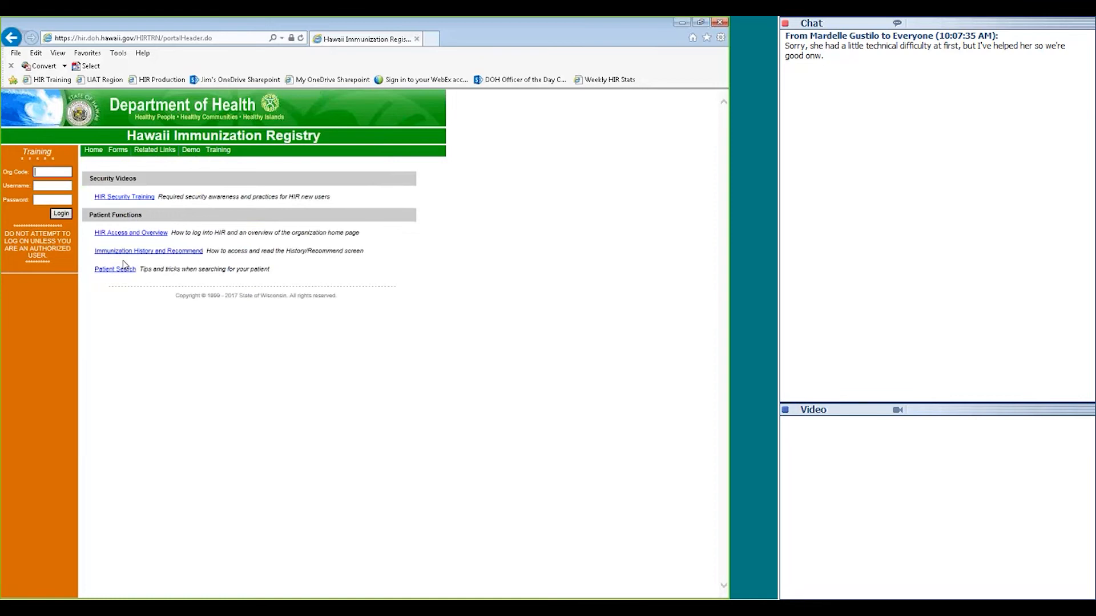
left_click(94, 151)
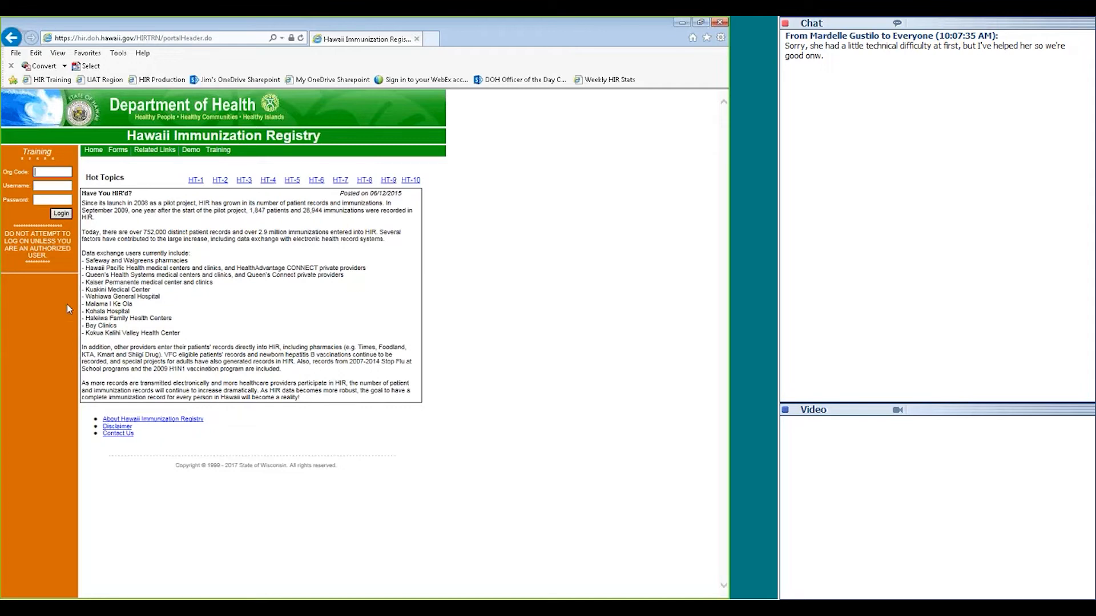
type("IRPH")
key("Tab")
type("Happytrainer1")
key("Tab")
type("•••••••")
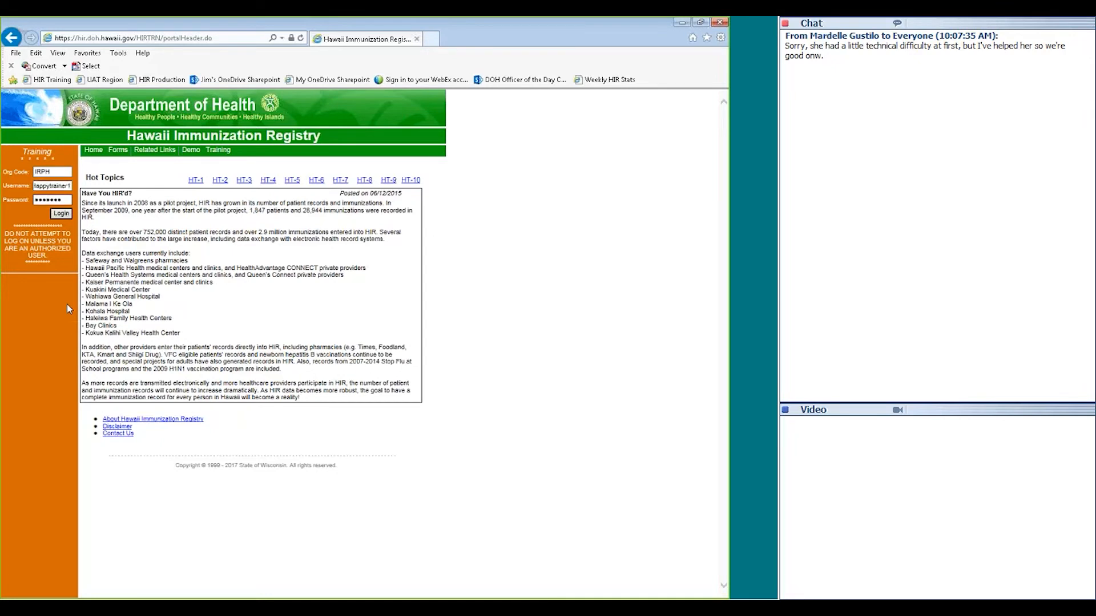
left_click(59, 215)
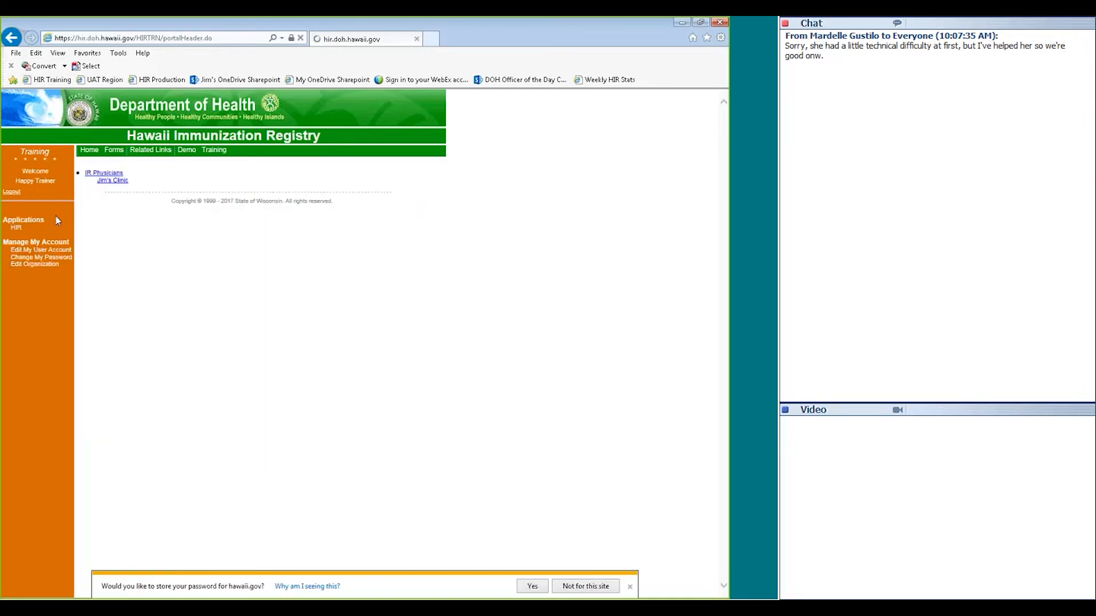
left_click(110, 181)
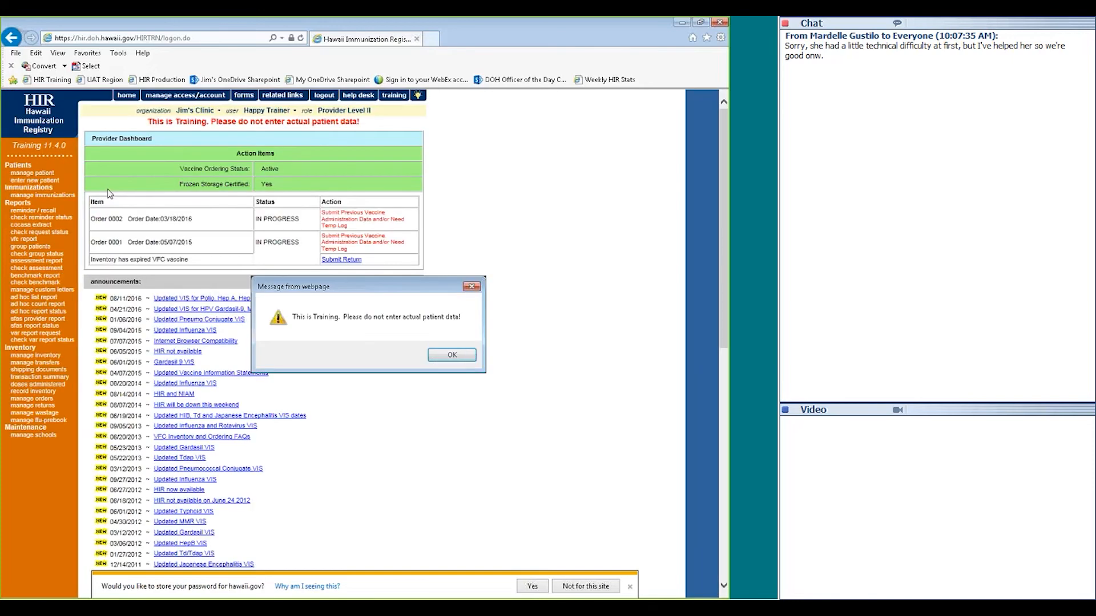
left_click(438, 359)
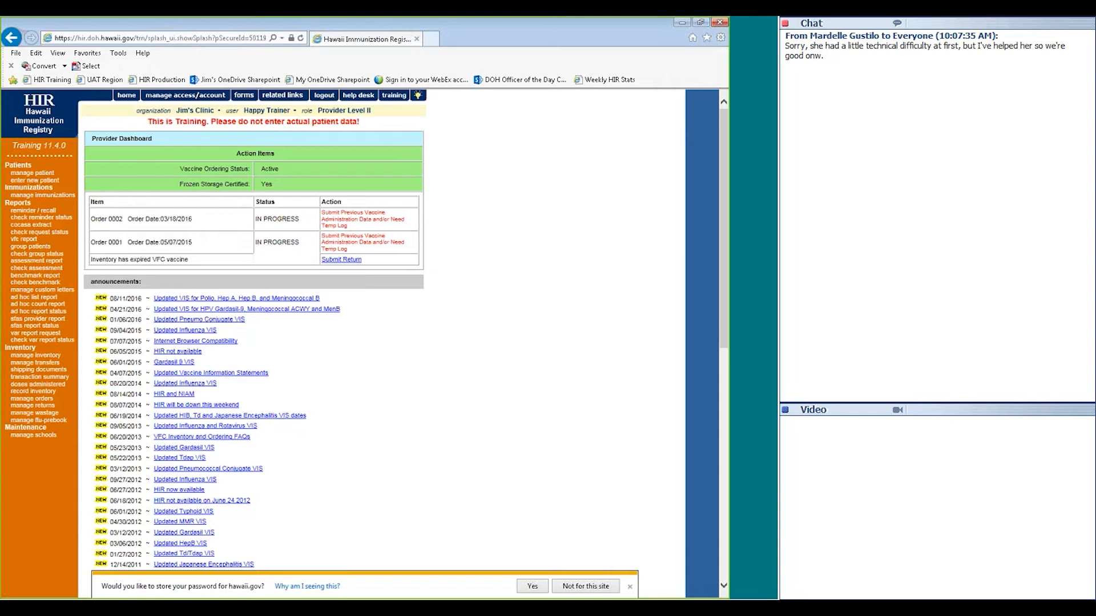
left_click(324, 95)
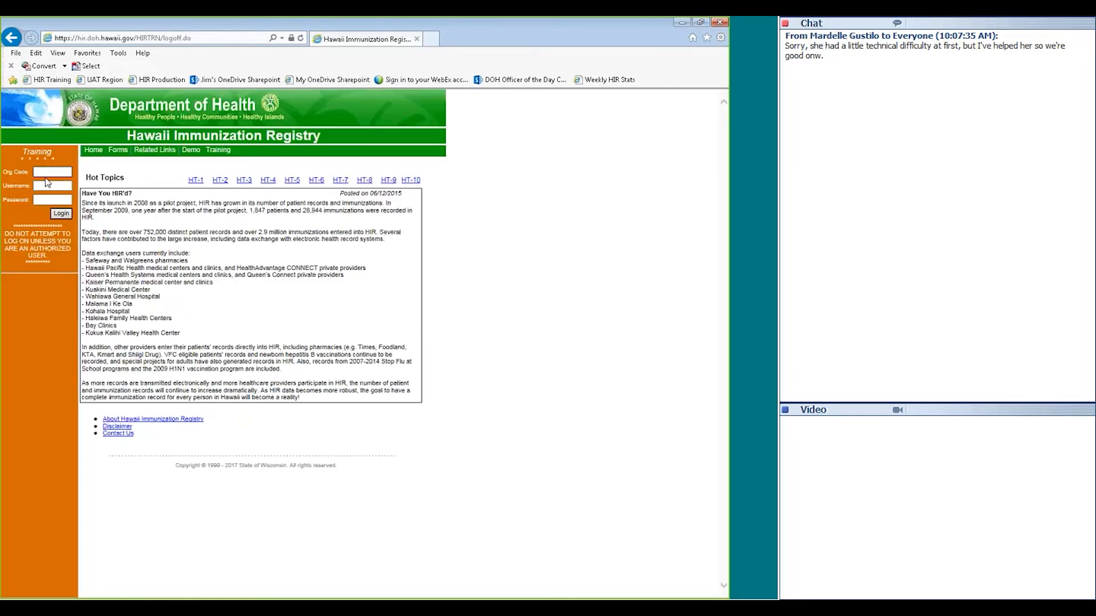
Log in with Org Code IRPH, the trainer username and the account password
type("IRPH")
key("Tab")
type("Happstrainer1")
key("Tab")
type("***")
key("Return")
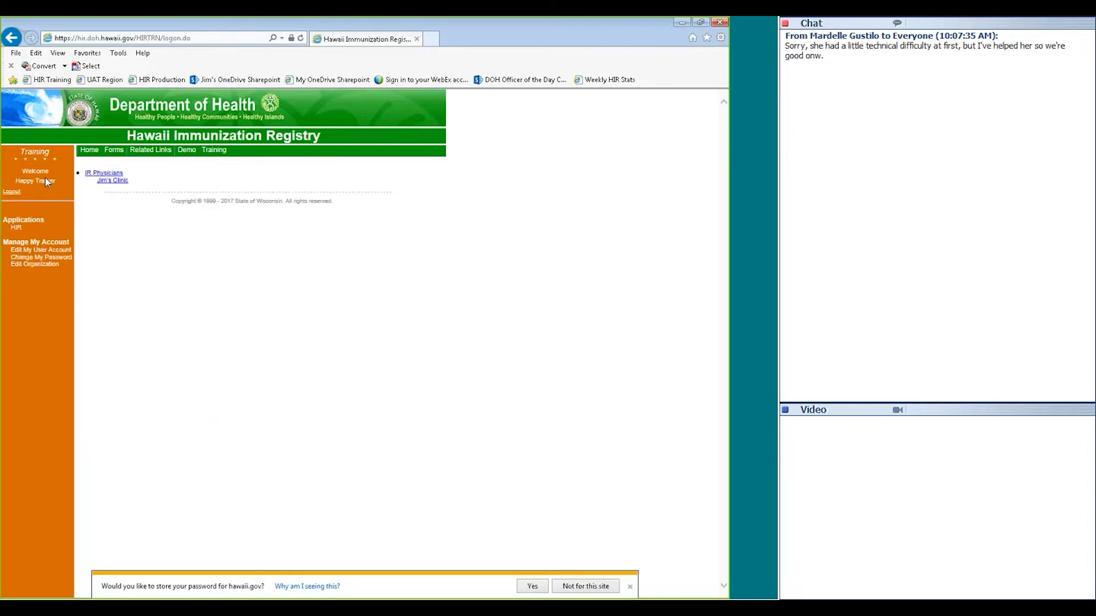
Bring up Edit My User Account and move into the Street Address and City fields
left_click(41, 251)
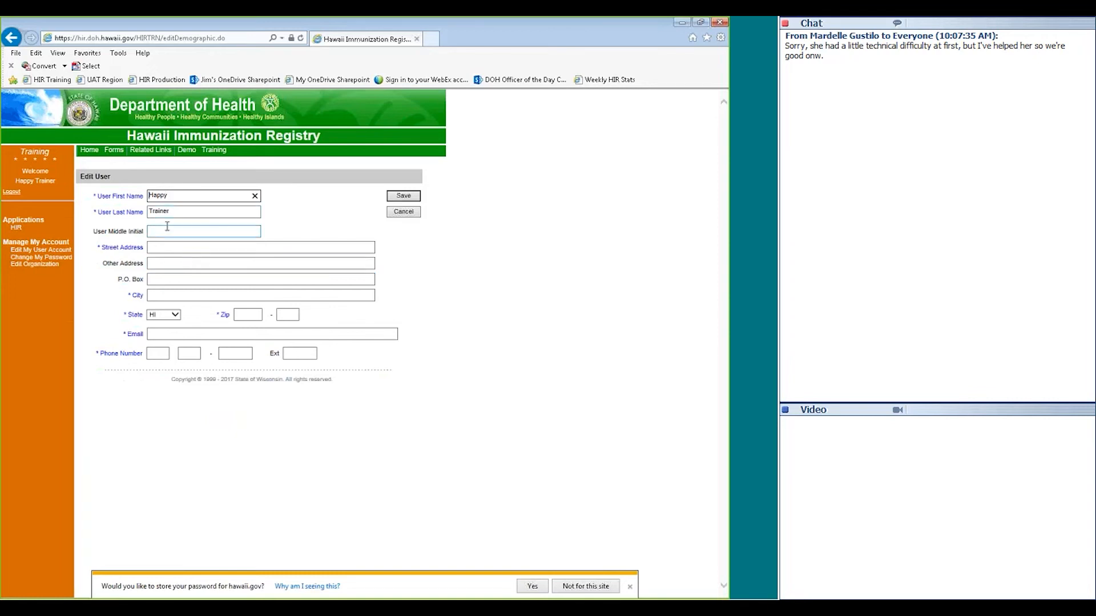
left_click(168, 248)
left_click(150, 298)
Leave the account form unsaved and enter the registry as Jim's Clinic under IR Physicians
left_click(38, 258)
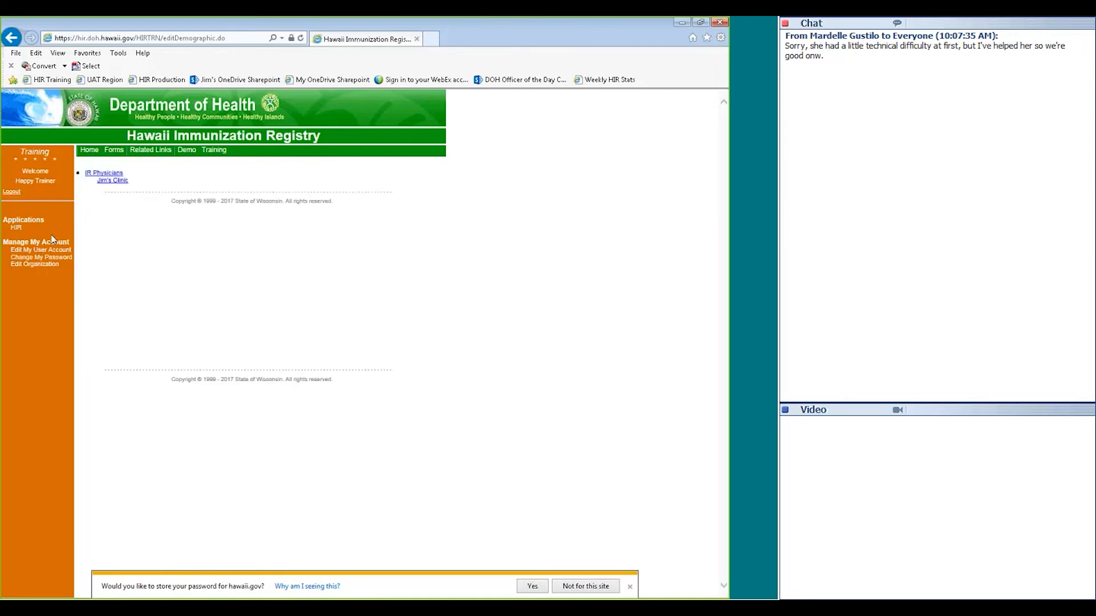
left_click(117, 182)
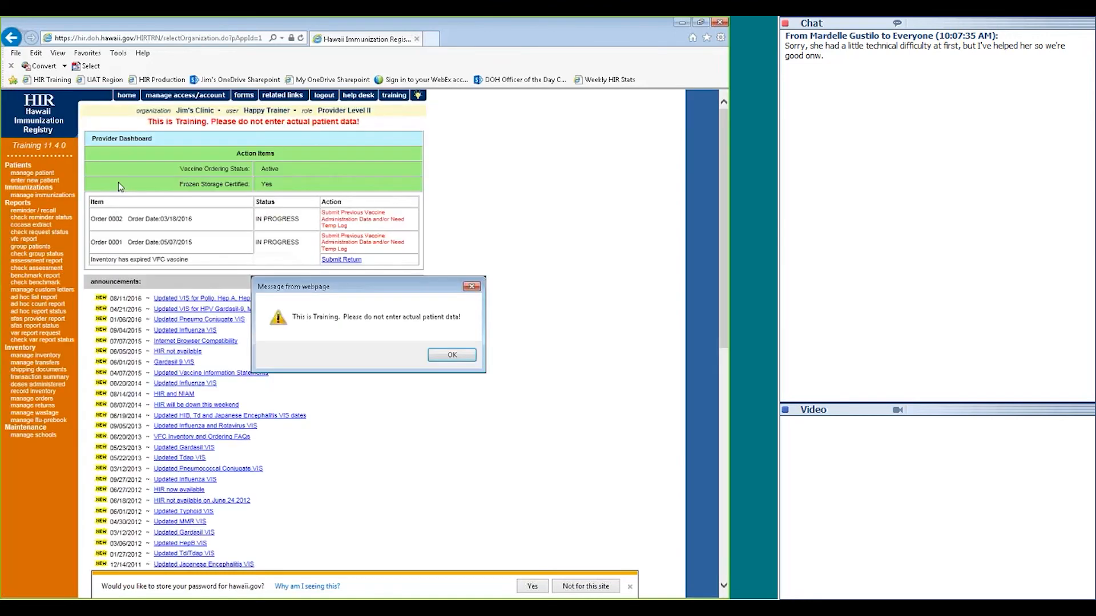
Acknowledge the 'This is Training' warning with OK to reveal the Provider Dashboard
left_click(439, 354)
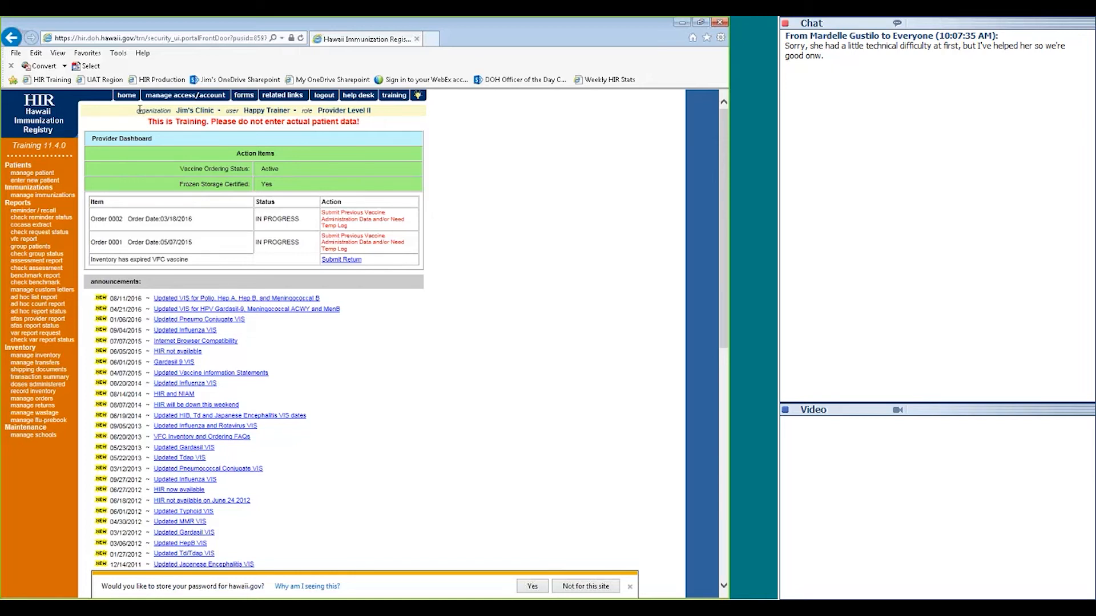
left_click_drag(140, 110, 355, 116)
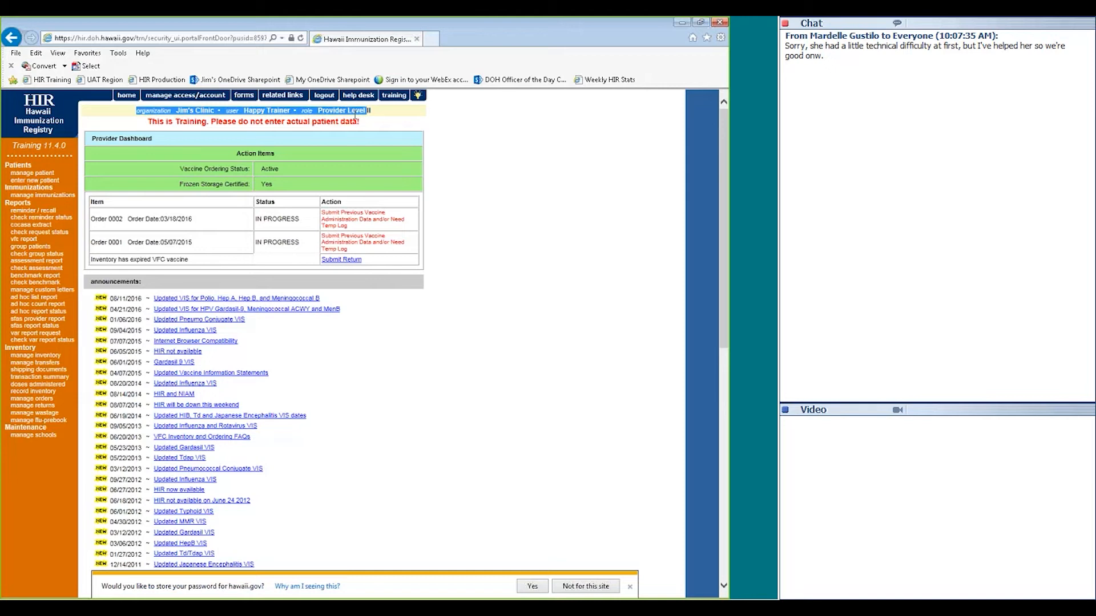
left_click(180, 115)
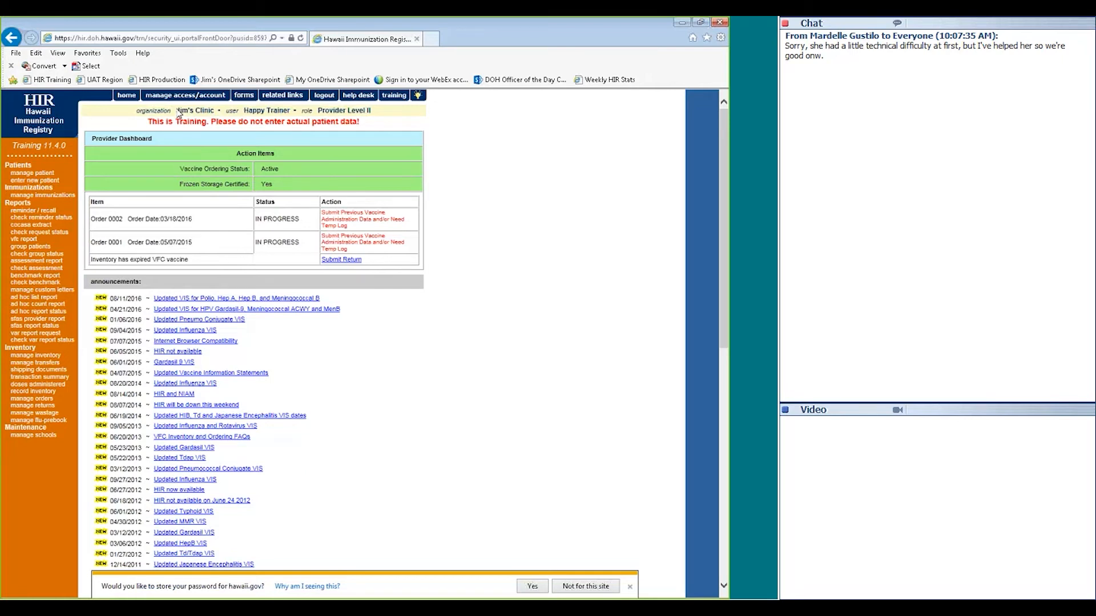
left_click_drag(179, 115, 197, 113)
left_click(255, 110)
left_click_drag(722, 217, 714, 269)
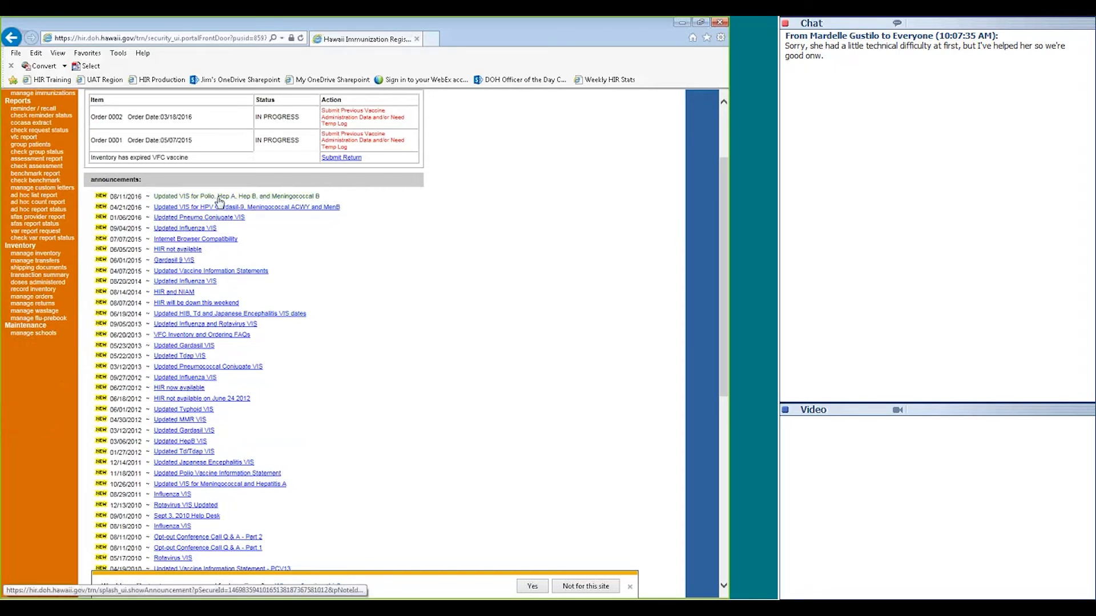
left_click(166, 196)
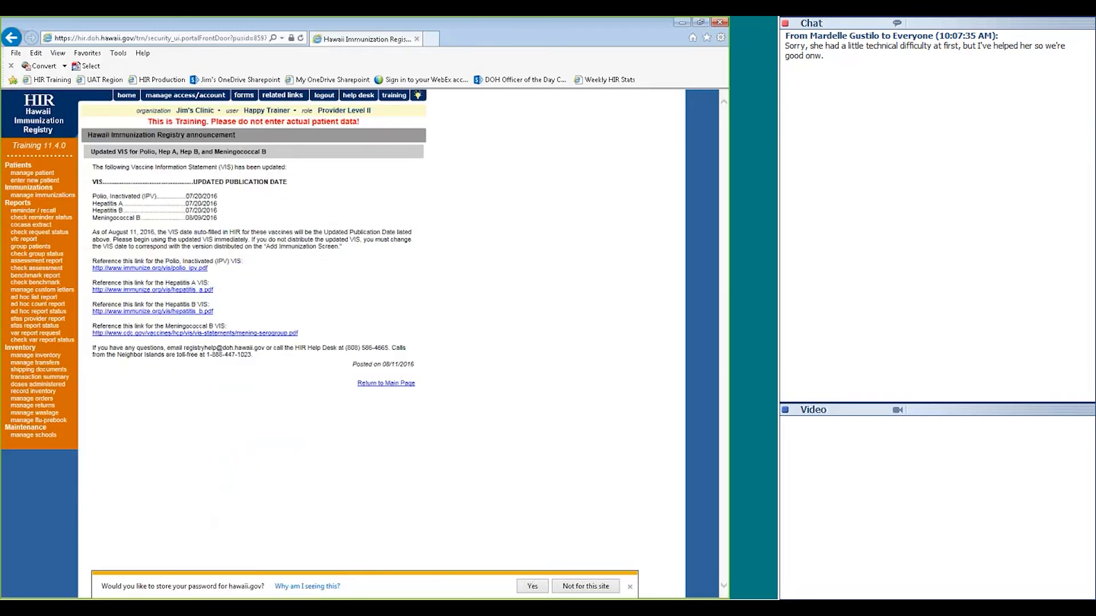
left_click(380, 384)
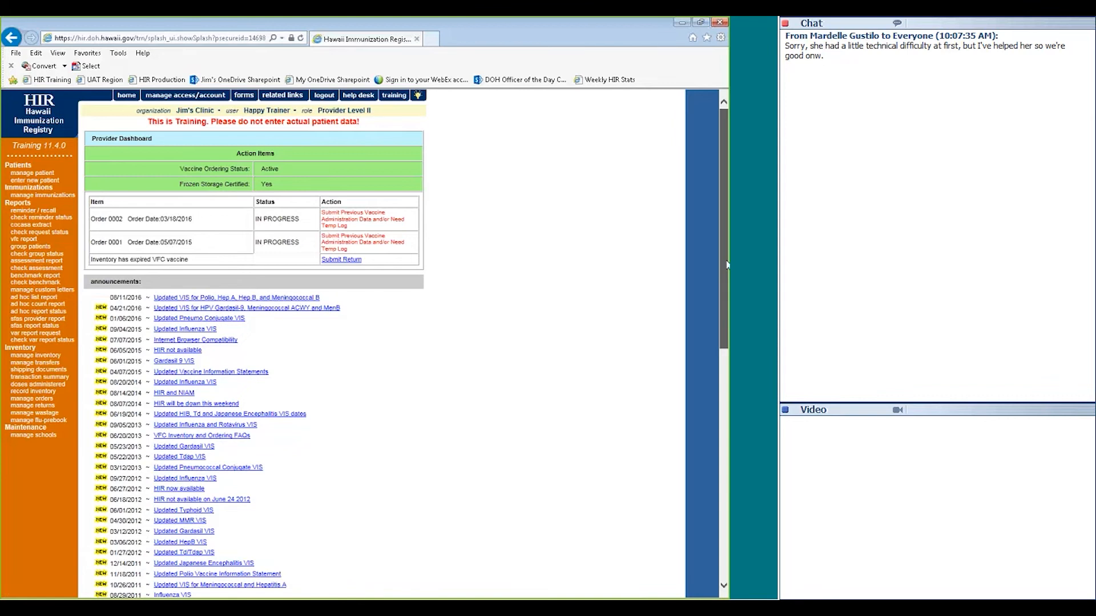
left_click_drag(726, 264, 729, 456)
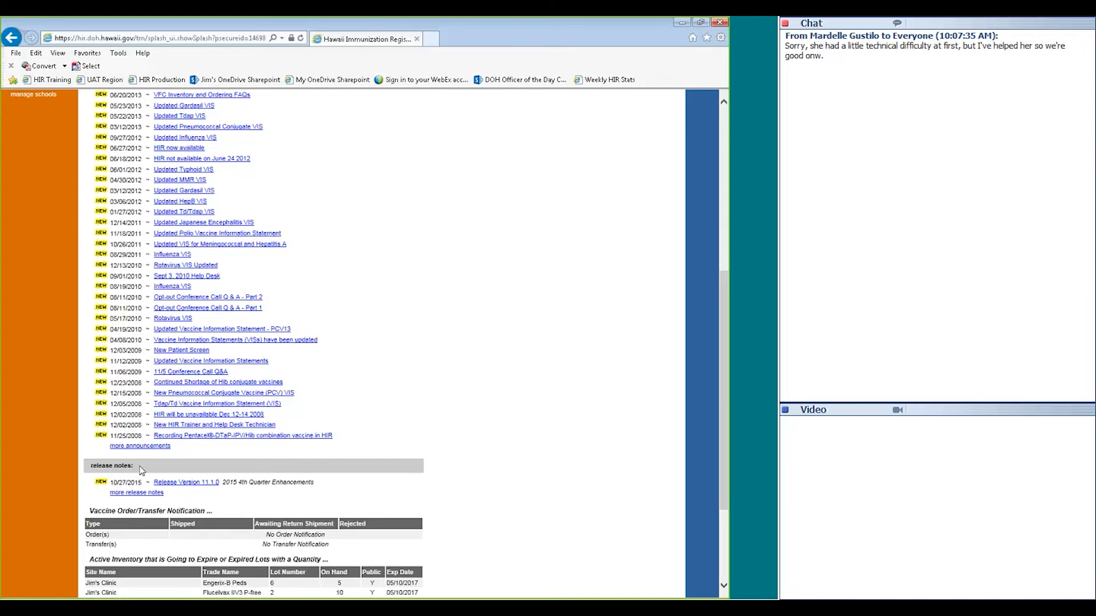
scroll(279, 478, "down", 3)
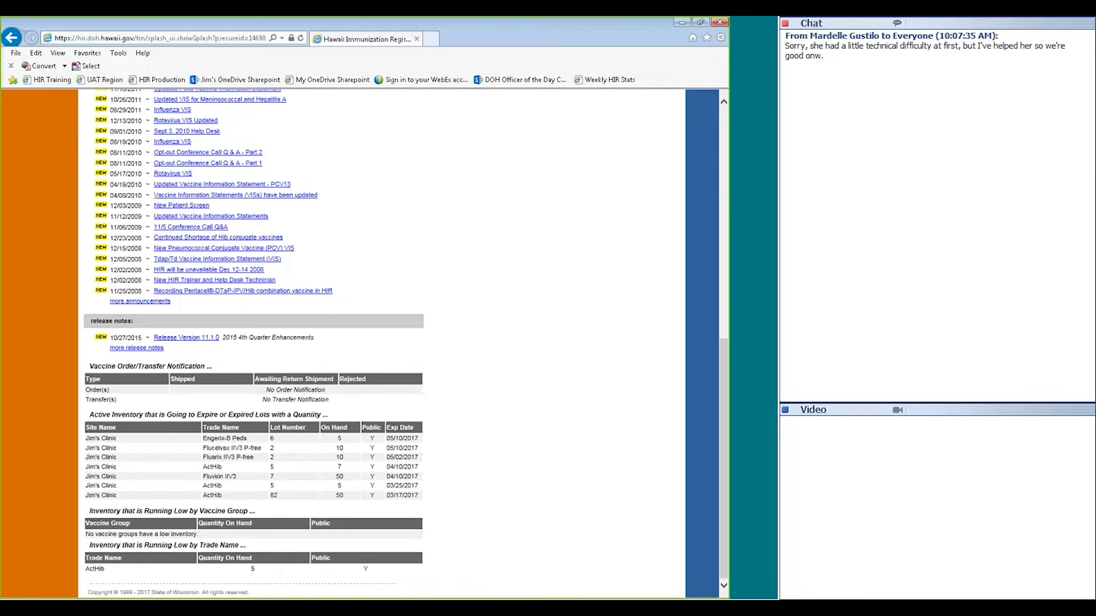
left_click_drag(90, 366, 192, 369)
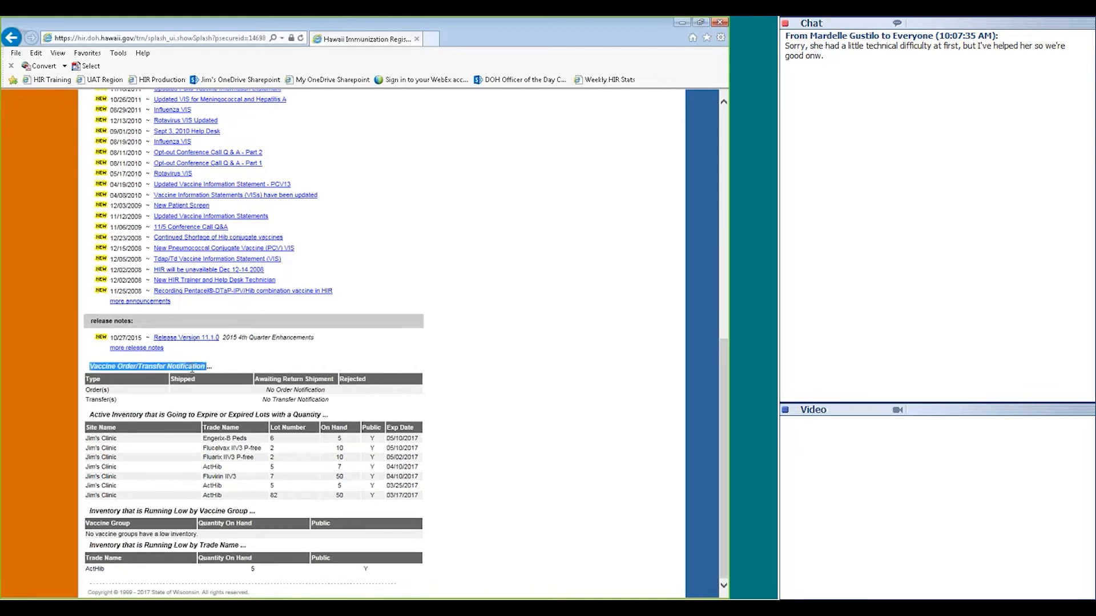
left_click(192, 371)
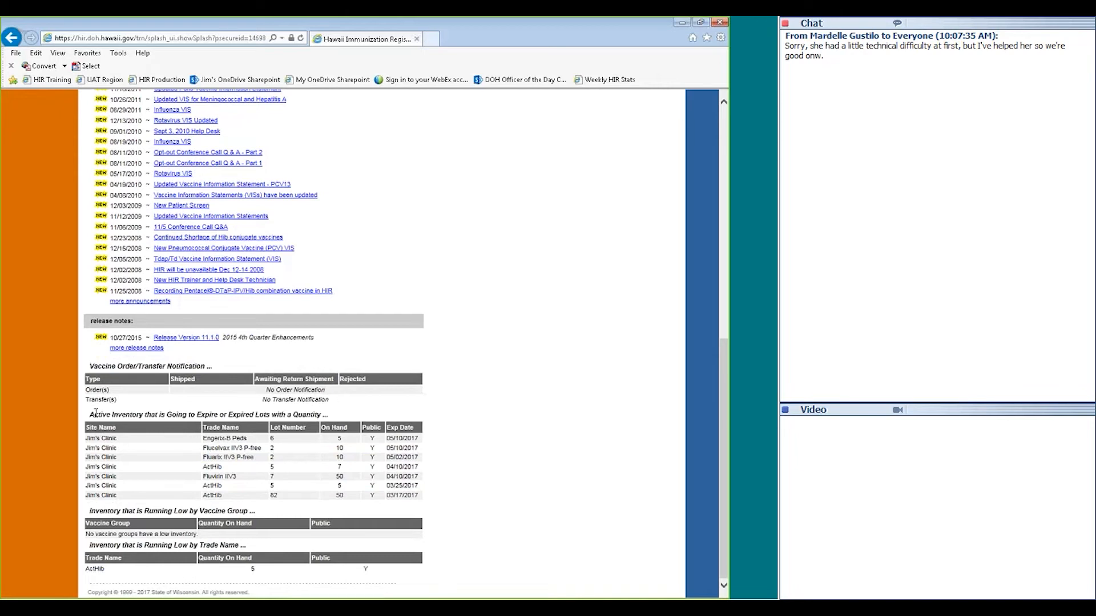
left_click_drag(91, 415, 301, 418)
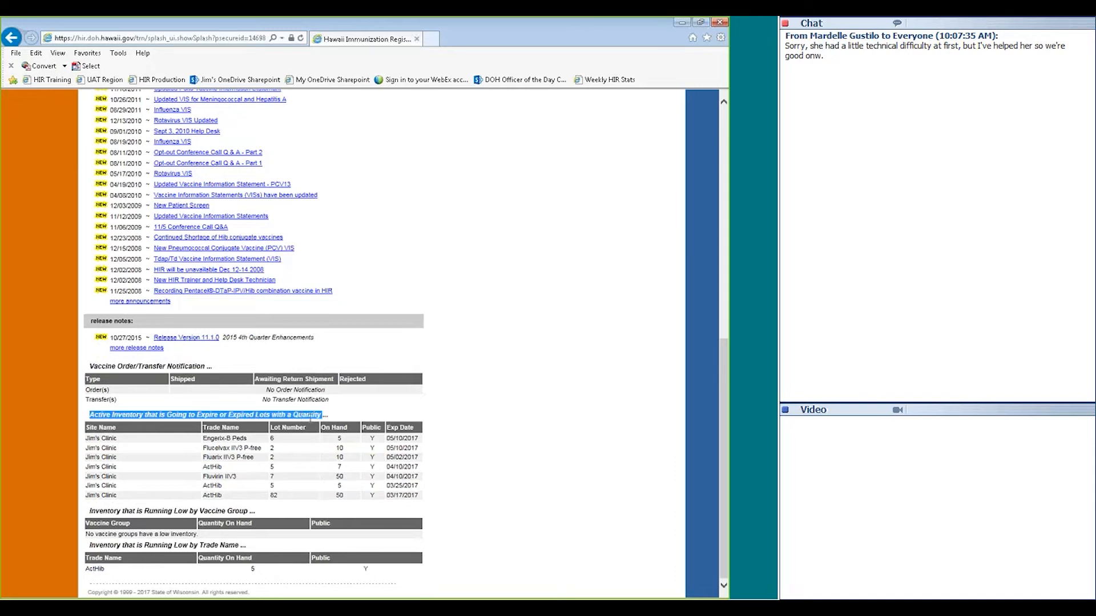
left_click(192, 446)
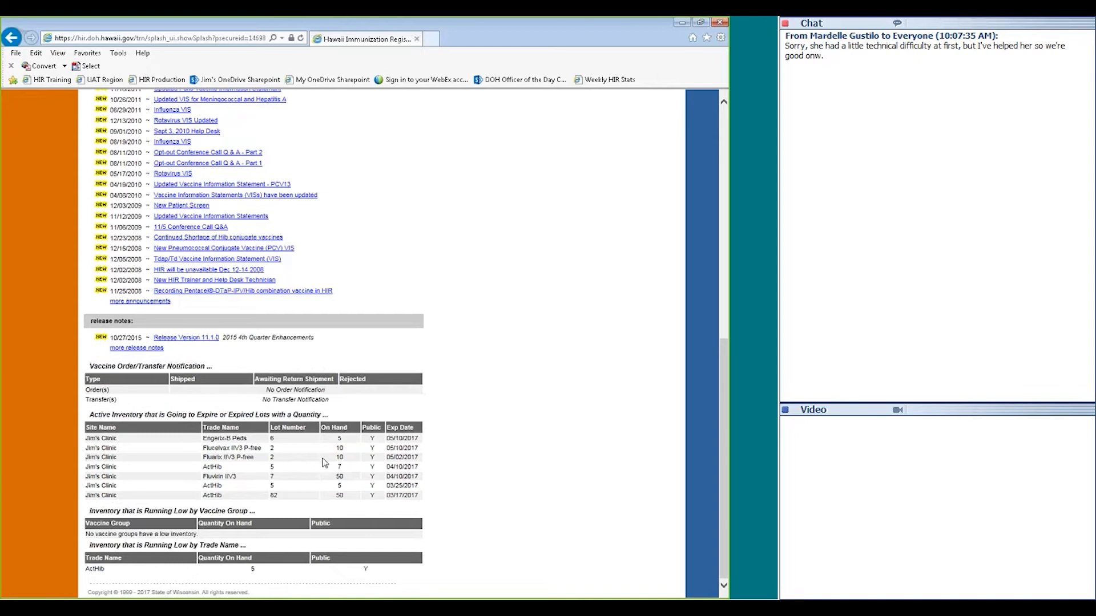
double_click(341, 458)
left_click(372, 454)
left_click_drag(89, 545, 218, 546)
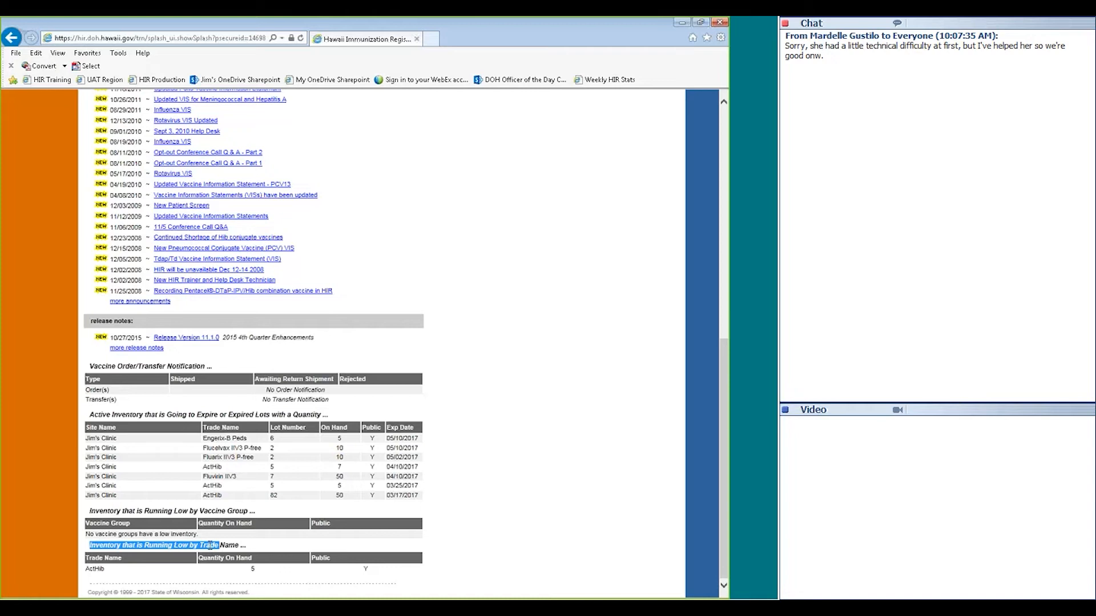
left_click(172, 554)
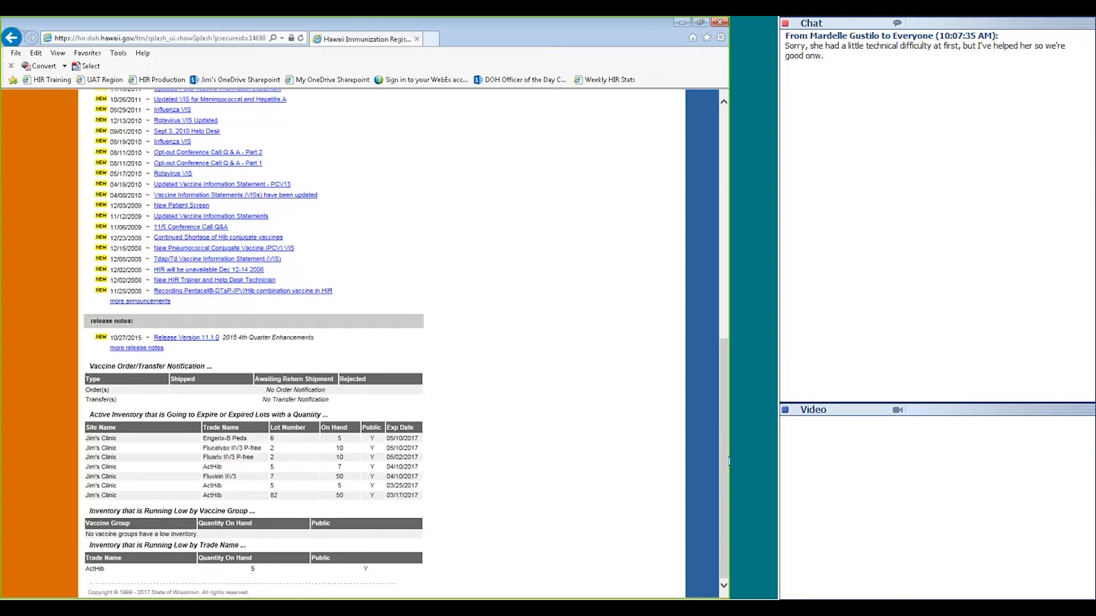
Go to the Manage Inventory page via the left Inventory menu's 'manage inventory' link
scroll(726, 400, "up", 5)
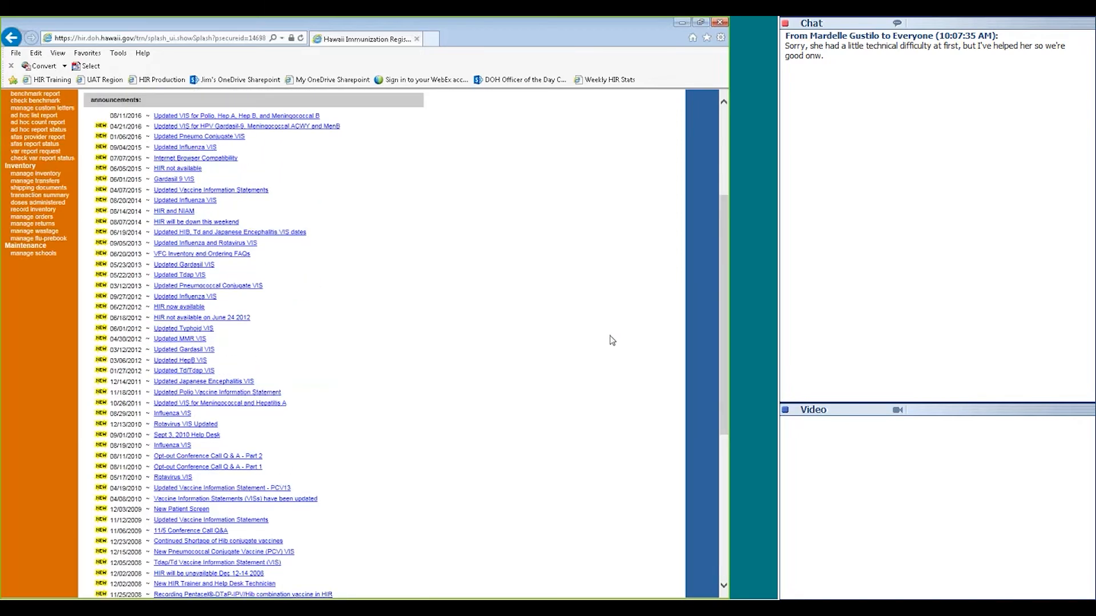
scroll(726, 309, "up", 2)
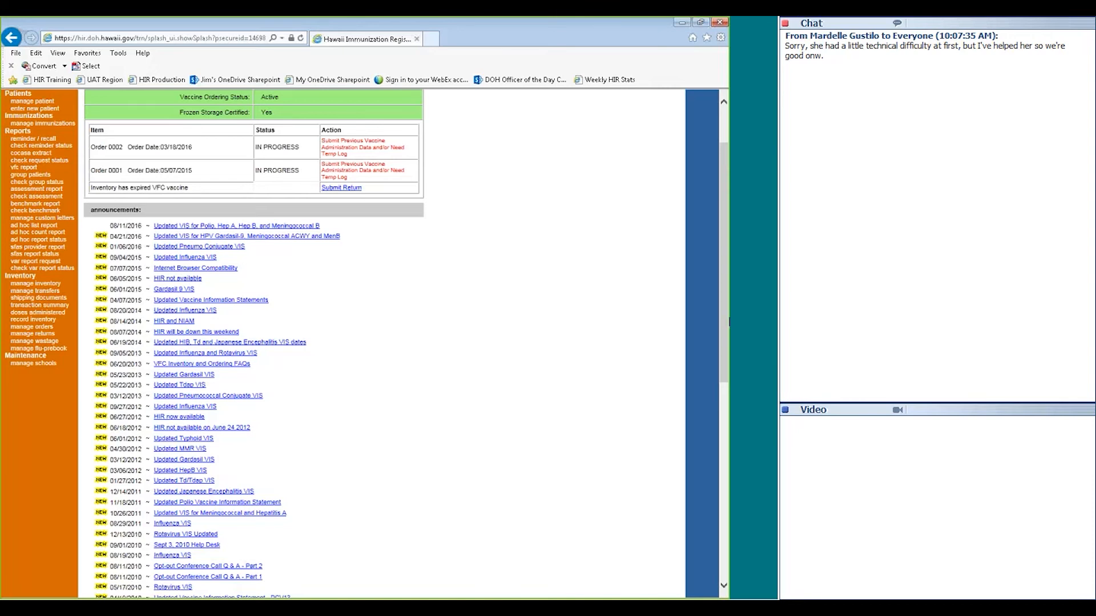
left_click_drag(722, 306, 685, 272)
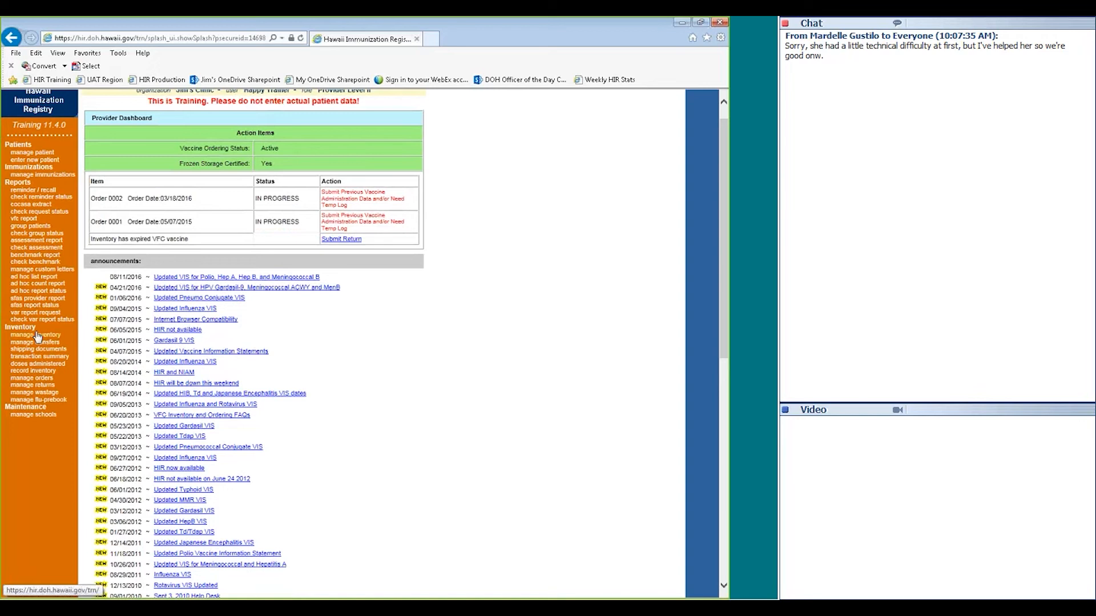
left_click(37, 336)
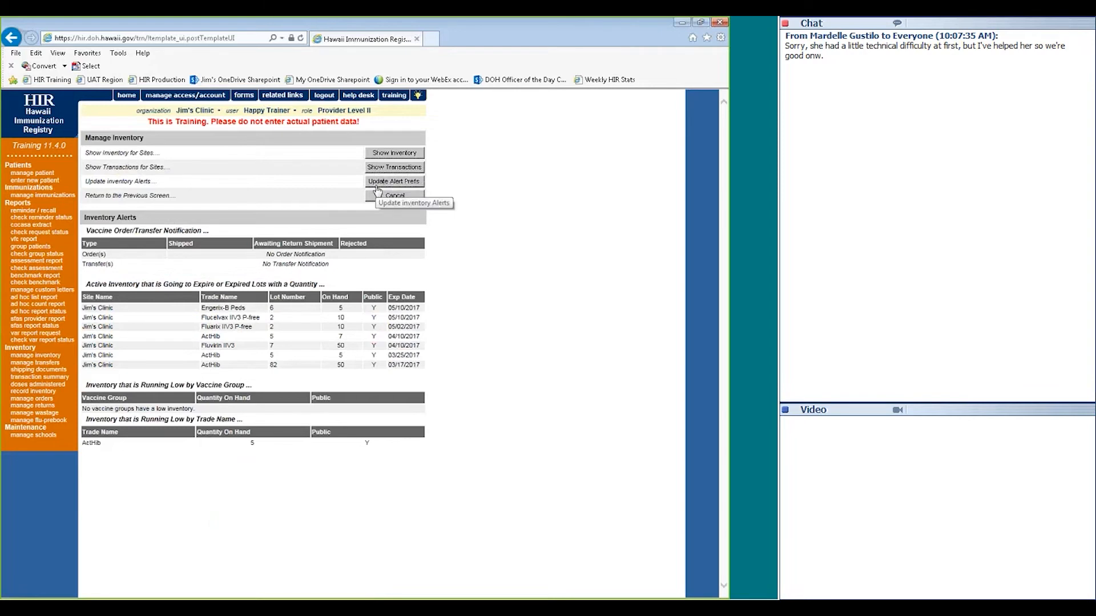
left_click(377, 183)
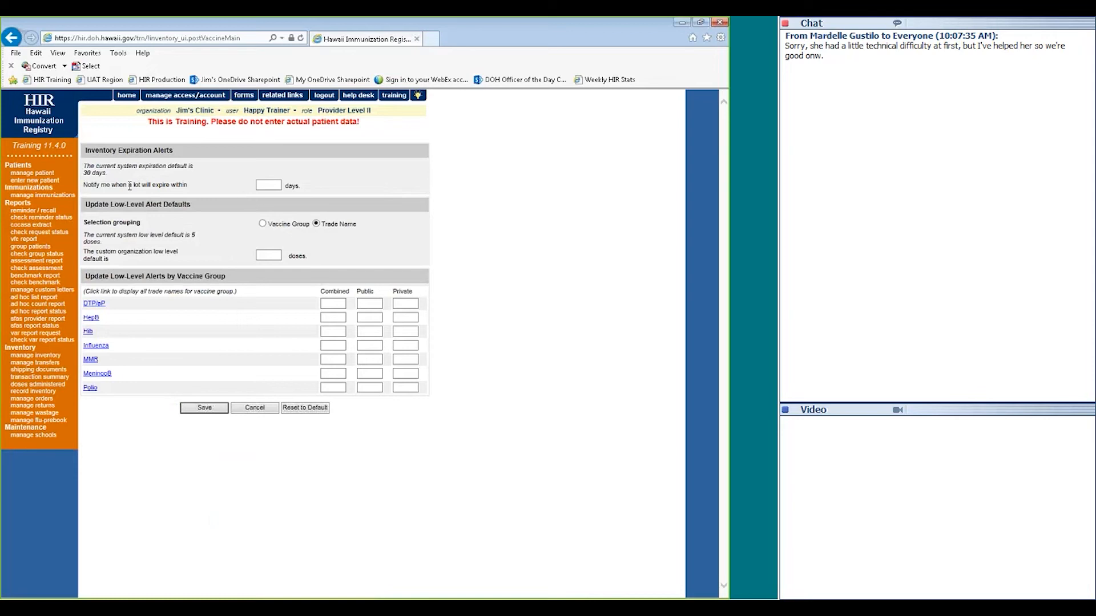
left_click_drag(83, 173, 106, 173)
left_click(265, 226)
left_click_drag(192, 235, 181, 240)
left_click(226, 246)
left_click(266, 254)
left_click(241, 412)
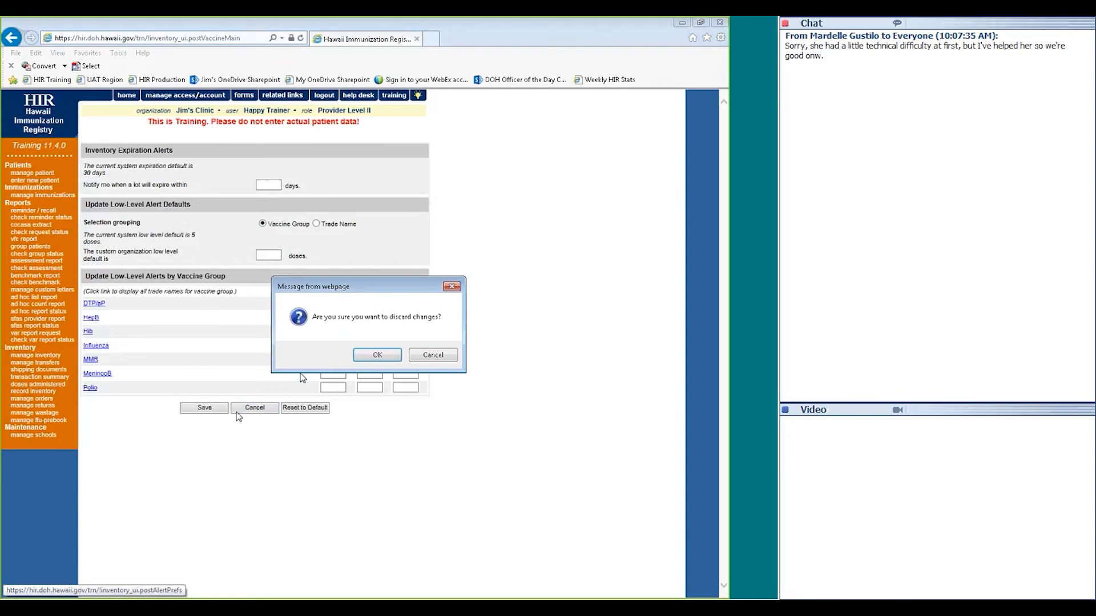
left_click(374, 356)
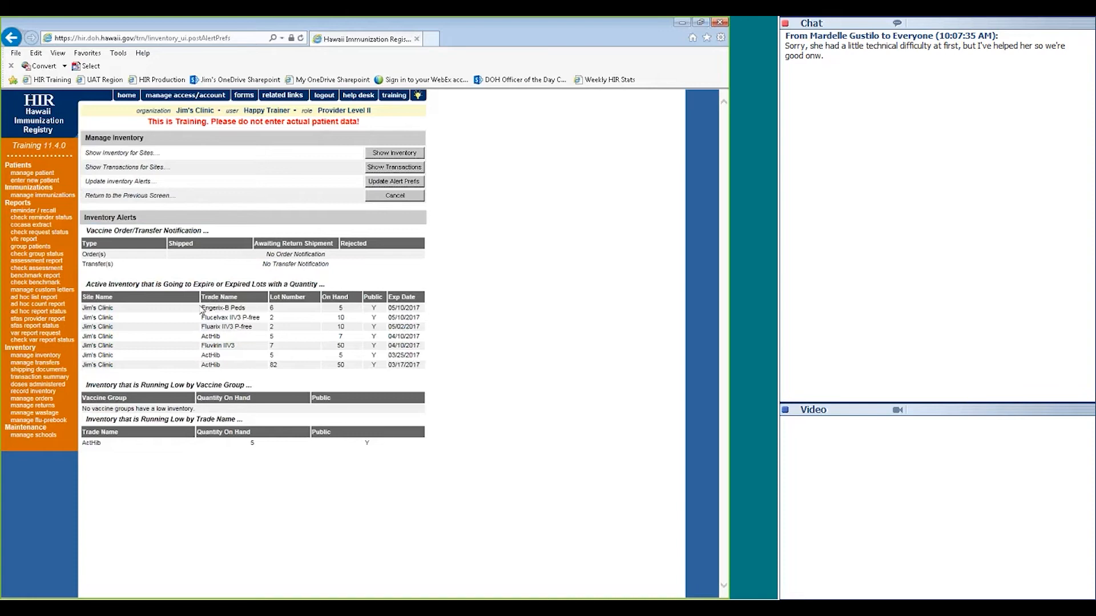
Display Jim's Clinic's vaccine inventory table with Show Inventory
left_click(382, 155)
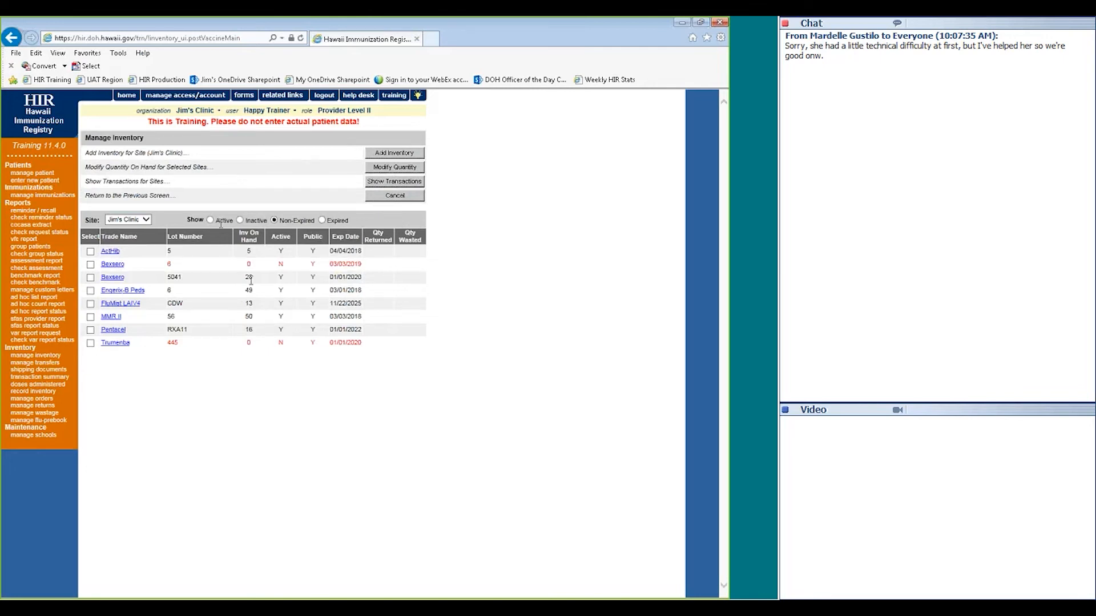
Filter the inventory by active, inactive, non-expired, expired and active lots, ending on non-expired
left_click(210, 220)
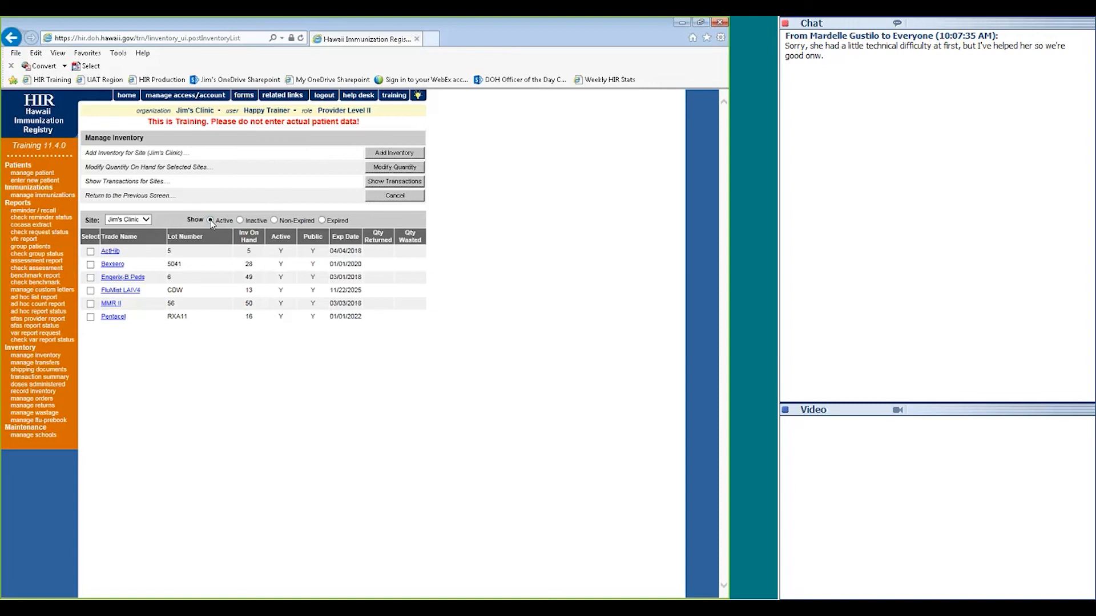
left_click(239, 221)
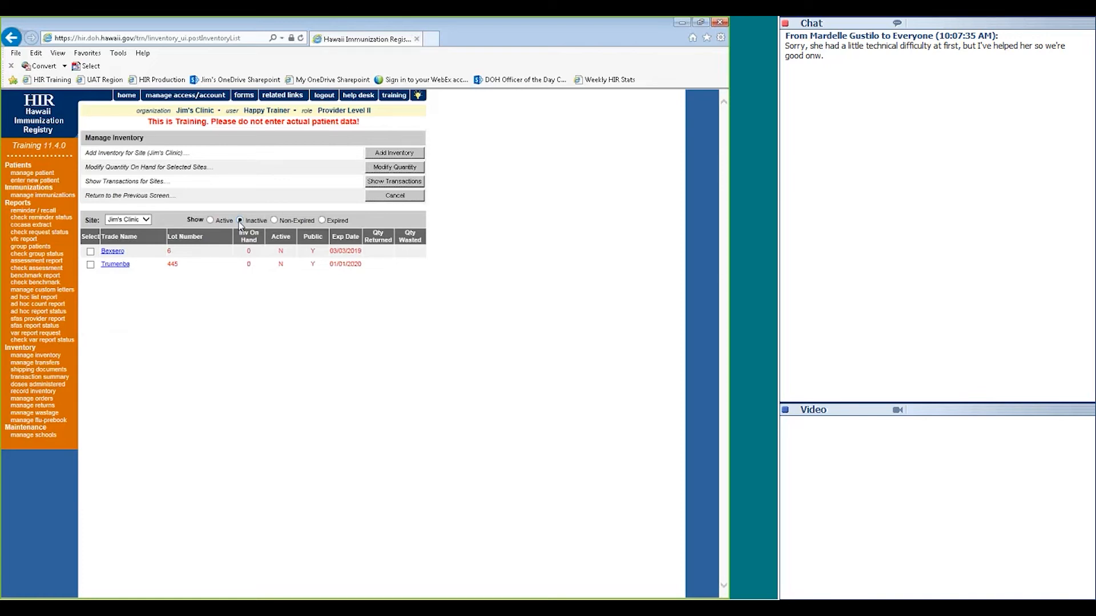
left_click(275, 220)
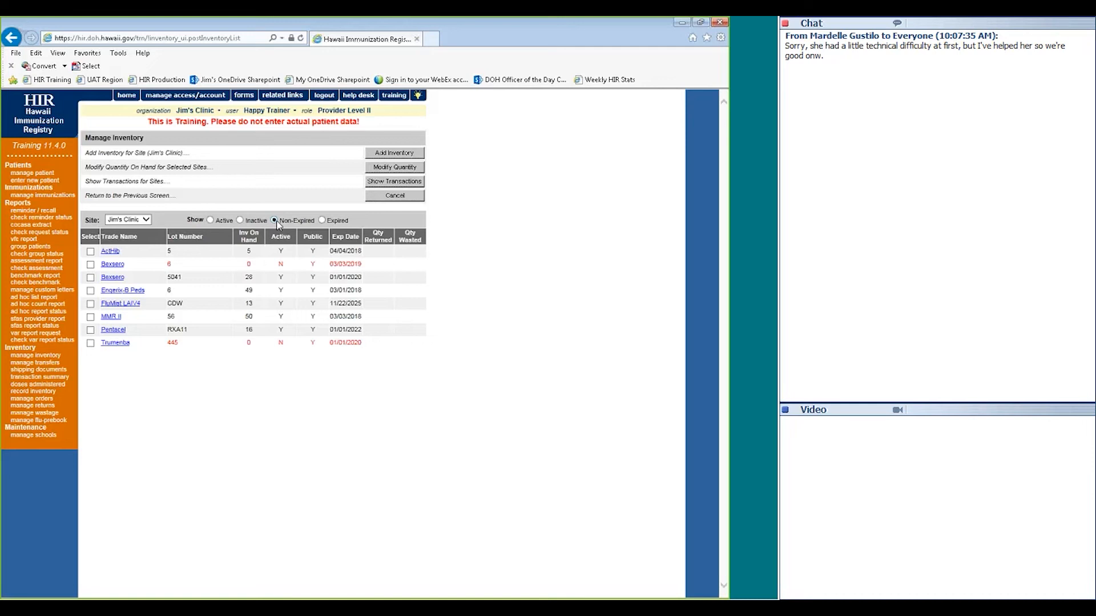
left_click(322, 220)
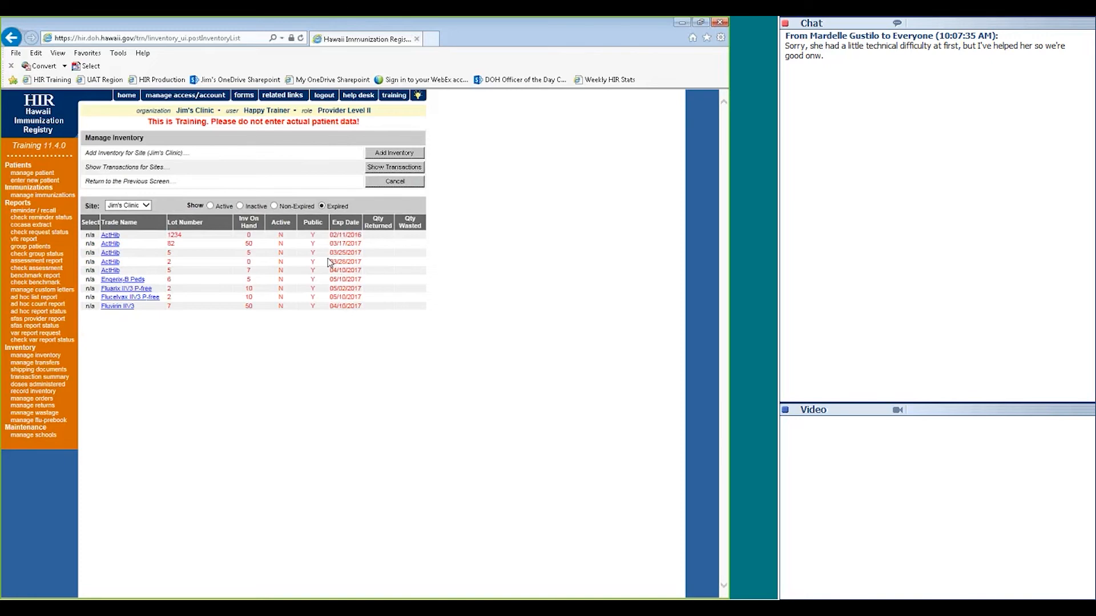
left_click(211, 207)
left_click(274, 221)
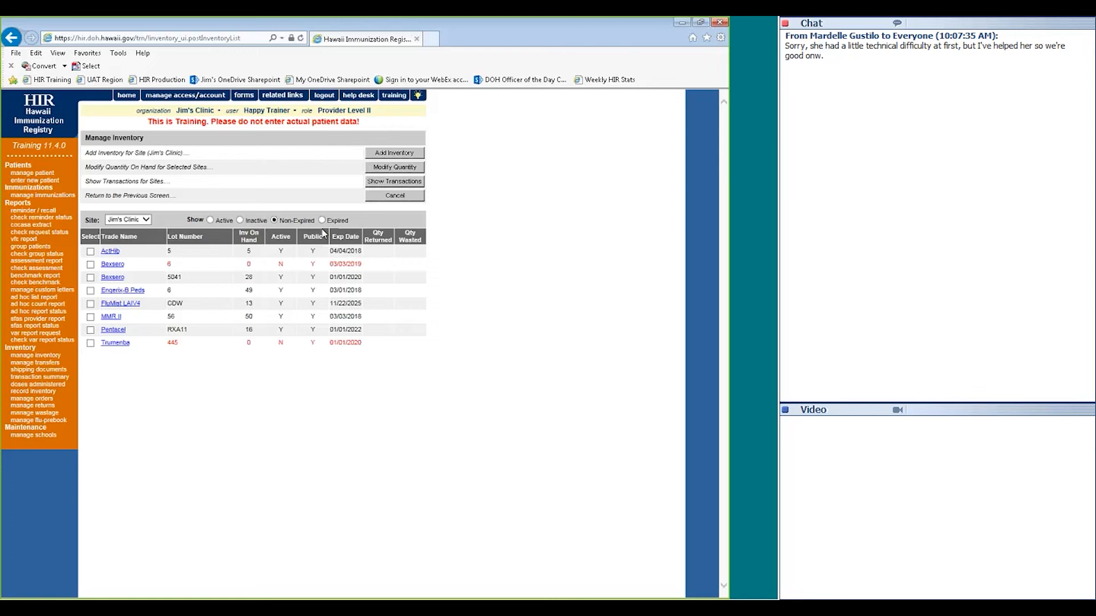
left_click(381, 153)
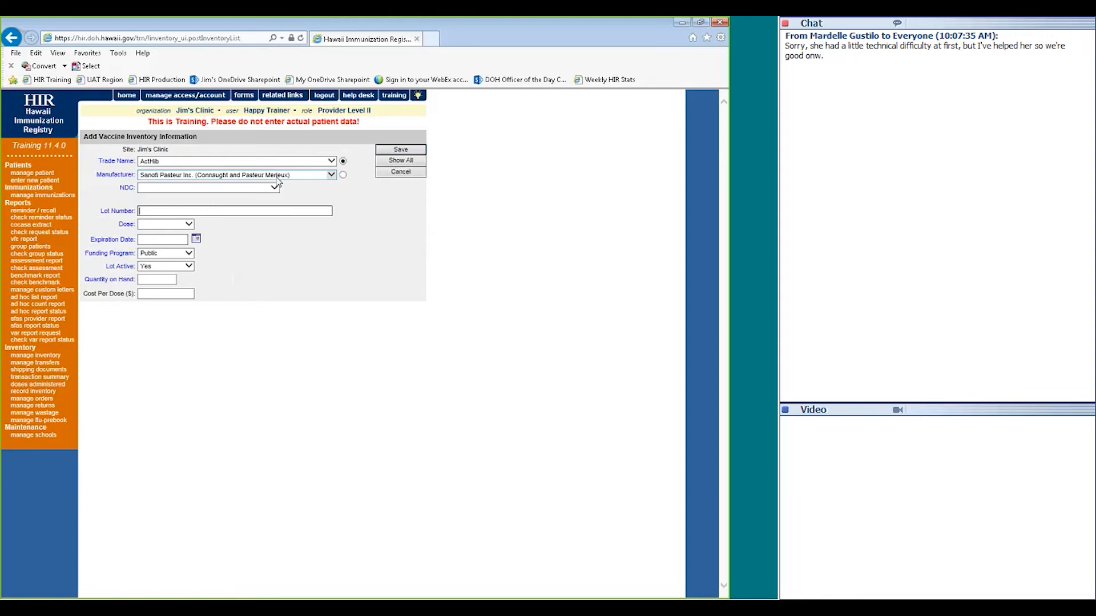
left_click(210, 160)
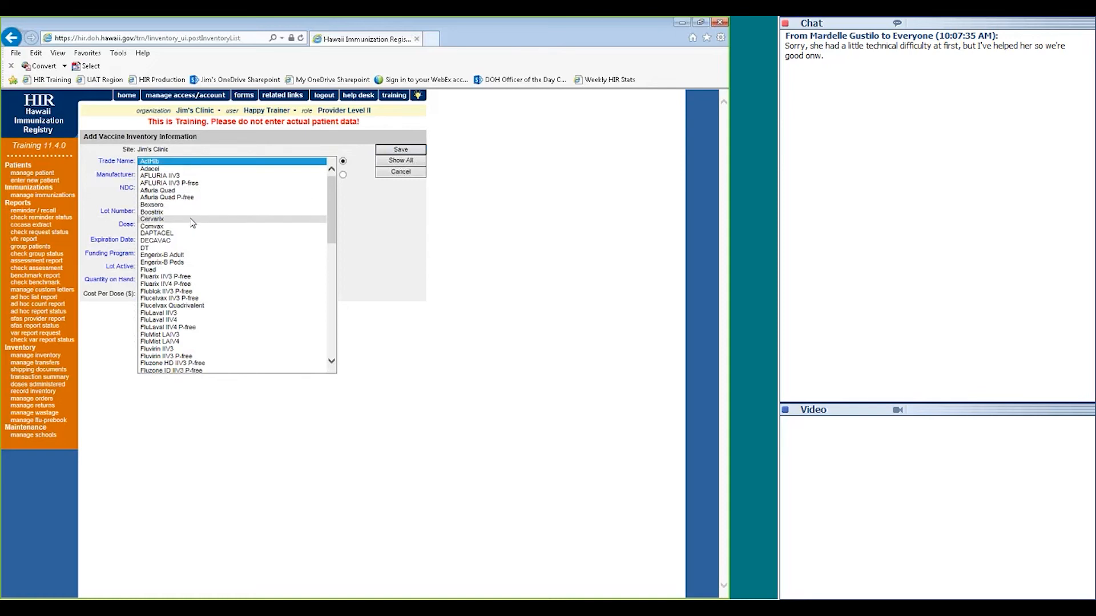
left_click(178, 247)
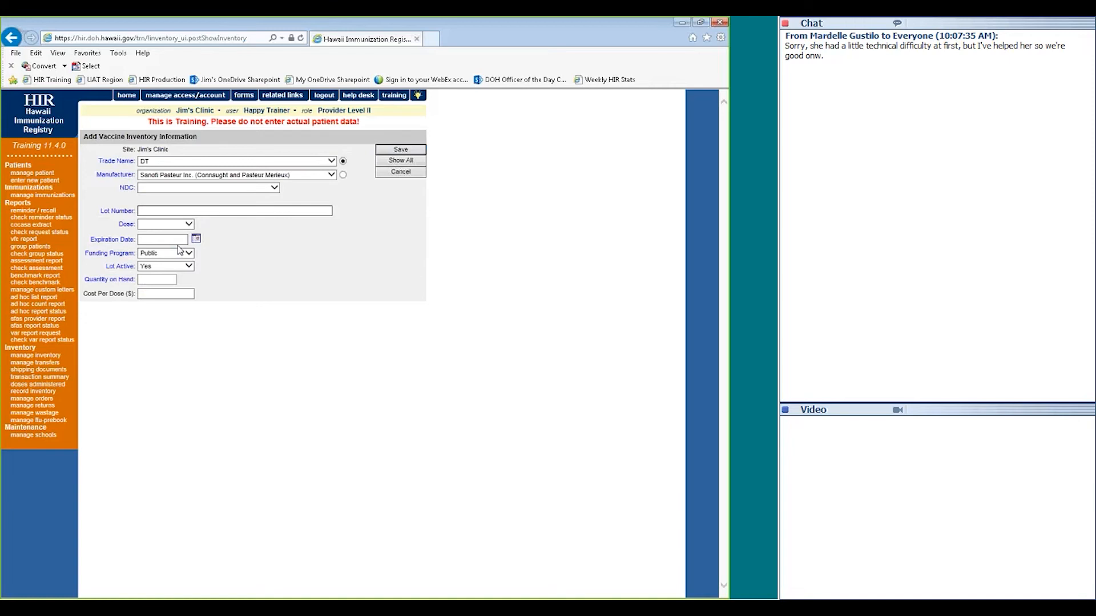
left_click(160, 178)
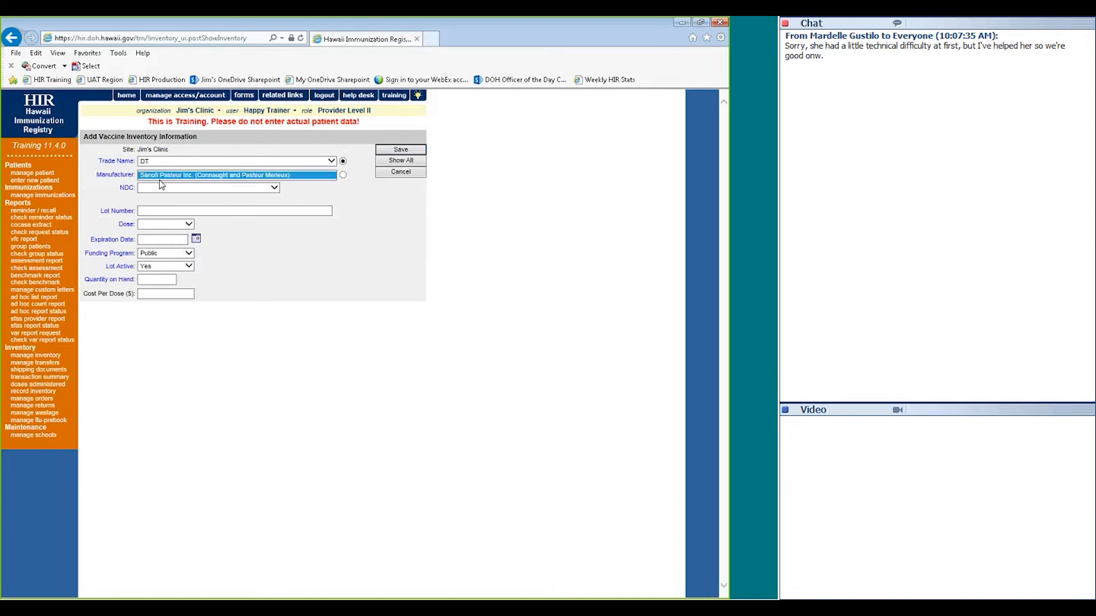
left_click(320, 187)
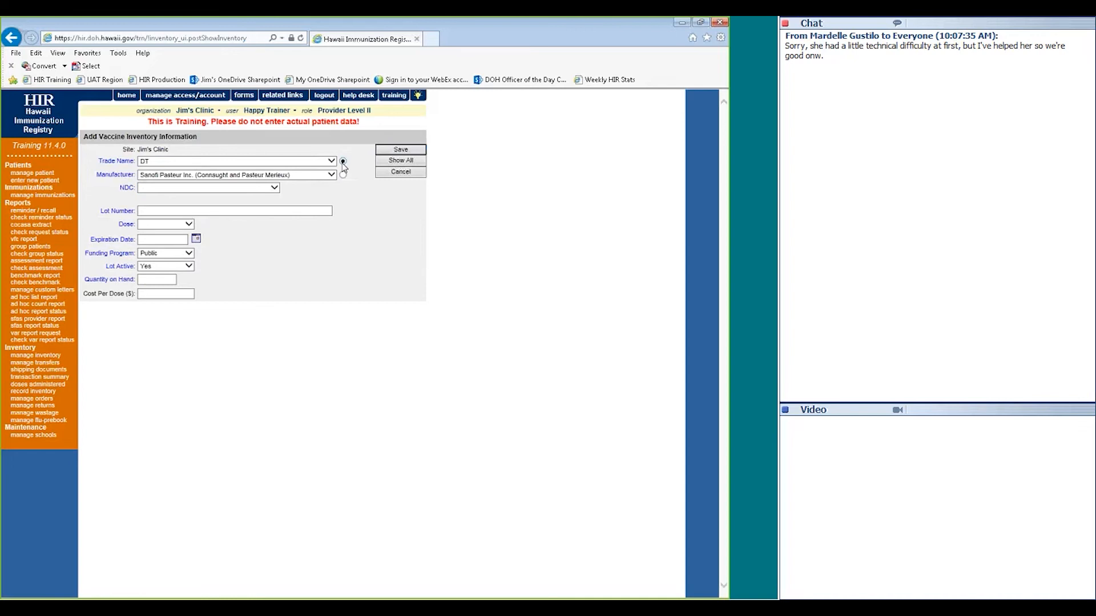
left_click(343, 175)
left_click(234, 190)
left_click(233, 195)
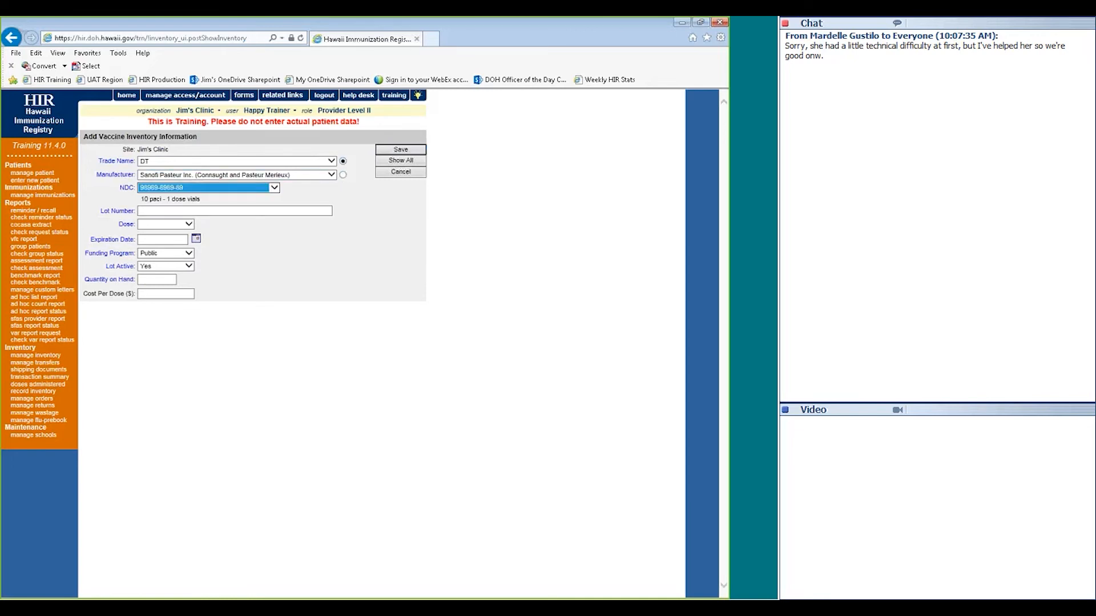
Enter lot number 4, expiration 05/20/2017 and quantity on hand 10
left_click(169, 212)
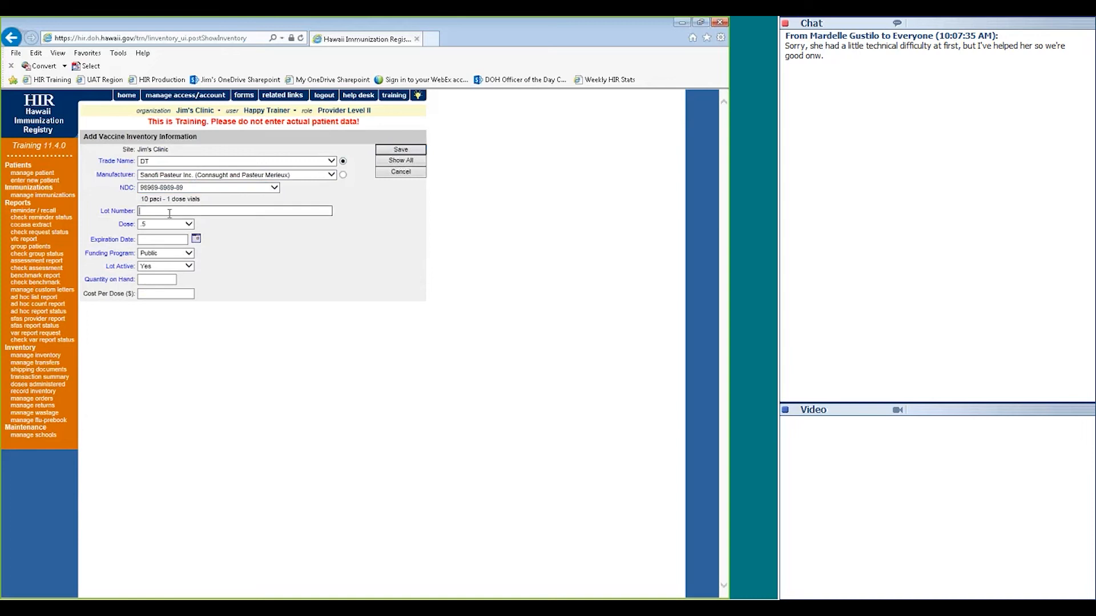
type("4")
left_click(174, 237)
type("0/201")
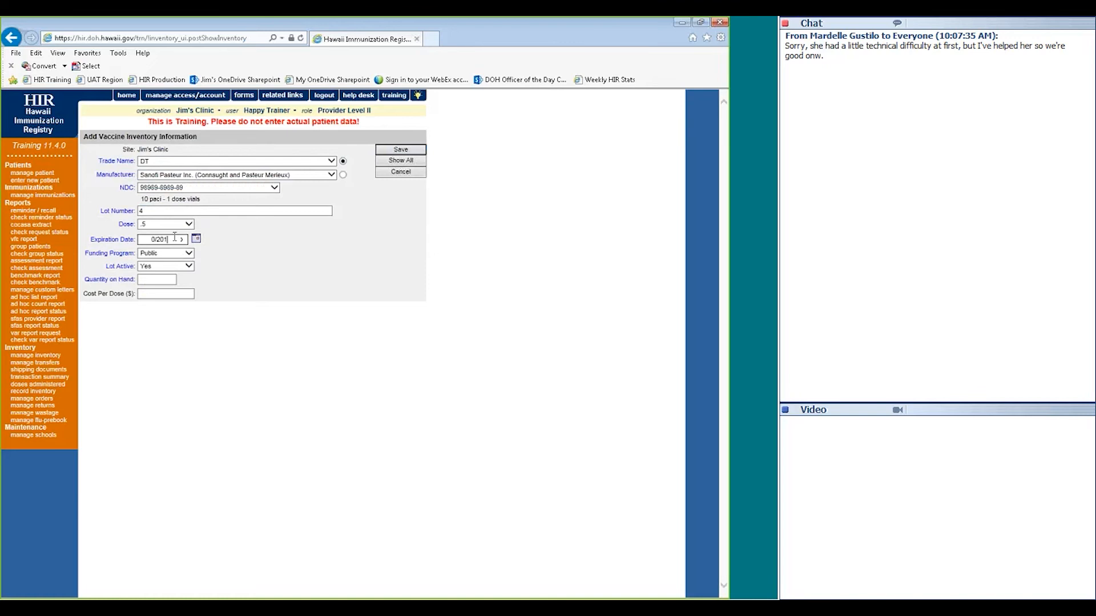
type("7")
left_click(172, 278)
type("10")
Save the DT lot 4 entry, check the saved confirmation, and go back to Manage Inventory
left_click(399, 151)
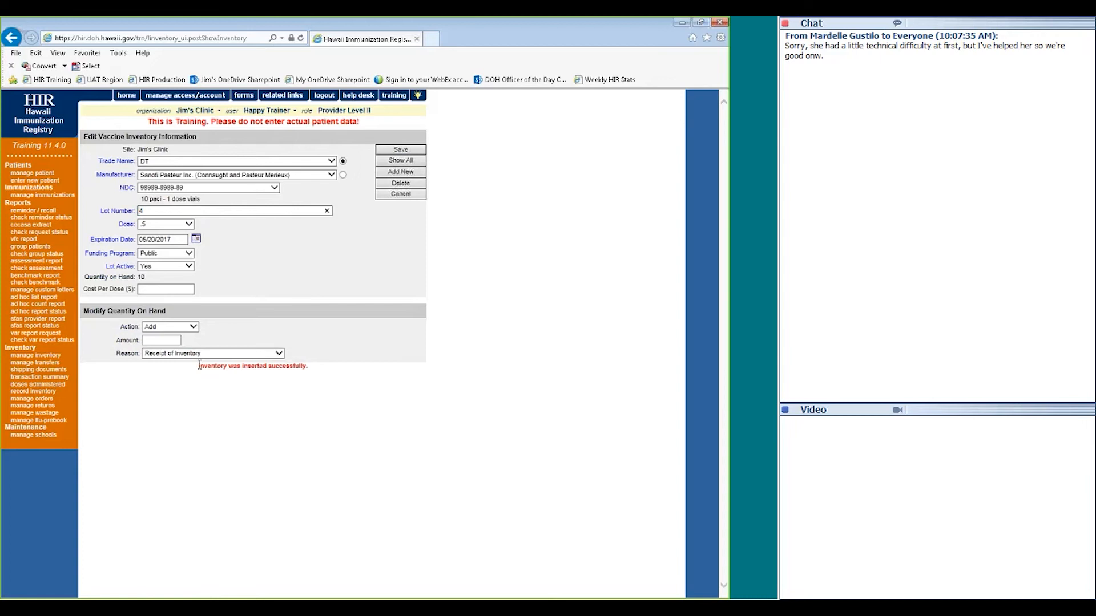
left_click_drag(199, 365, 233, 369)
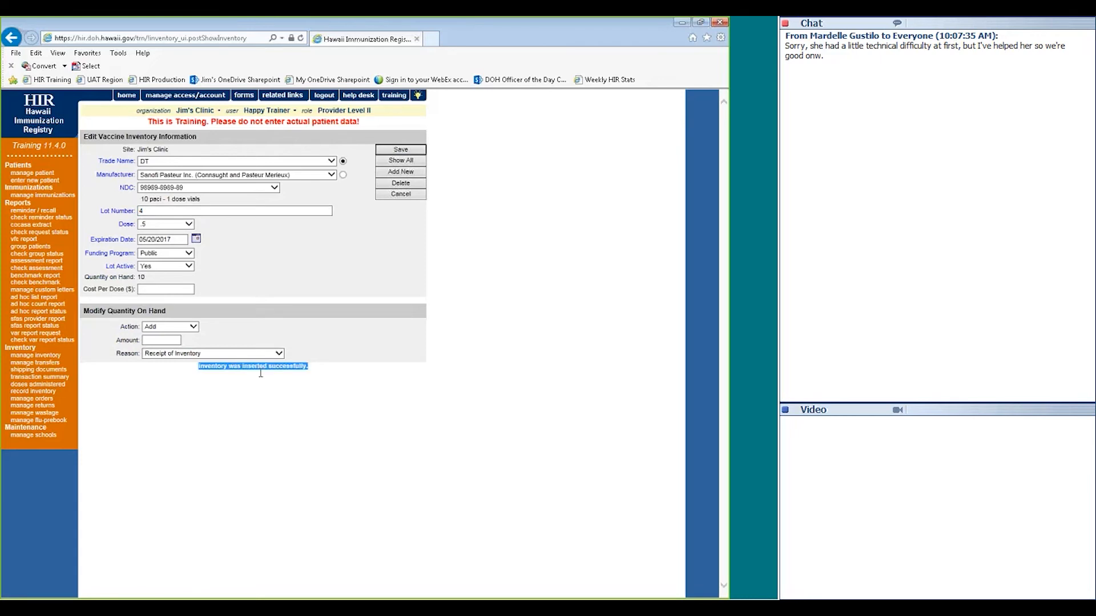
left_click(292, 373)
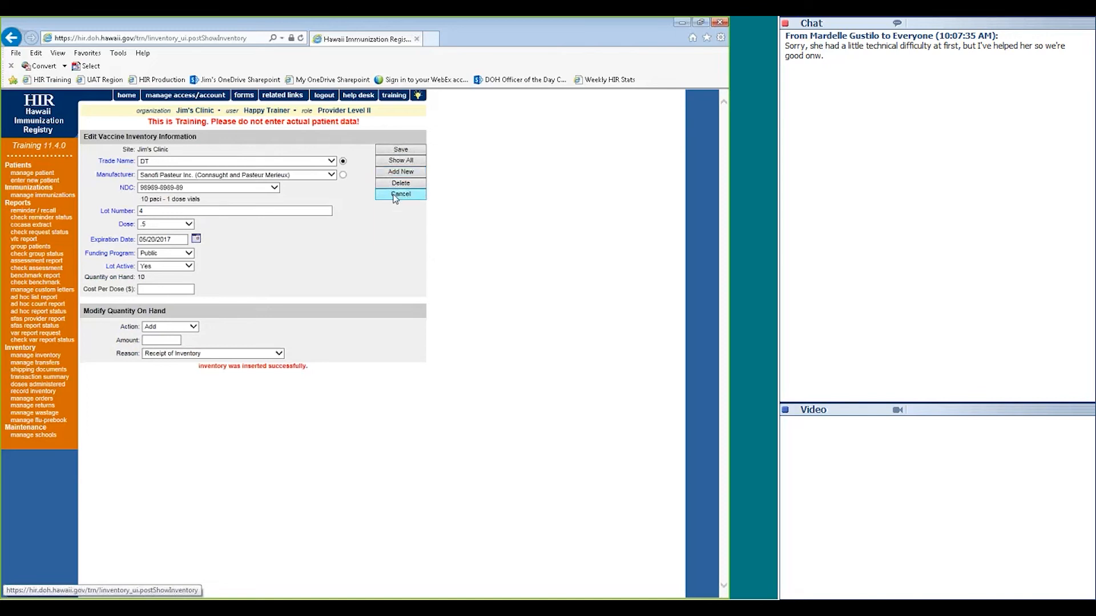
left_click(400, 195)
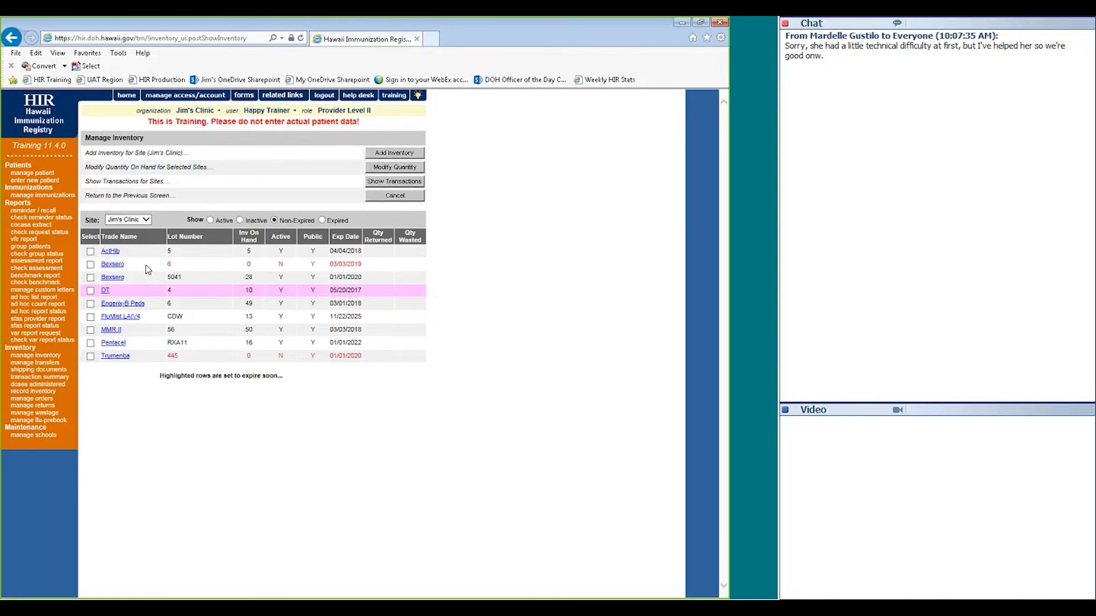
left_click(111, 251)
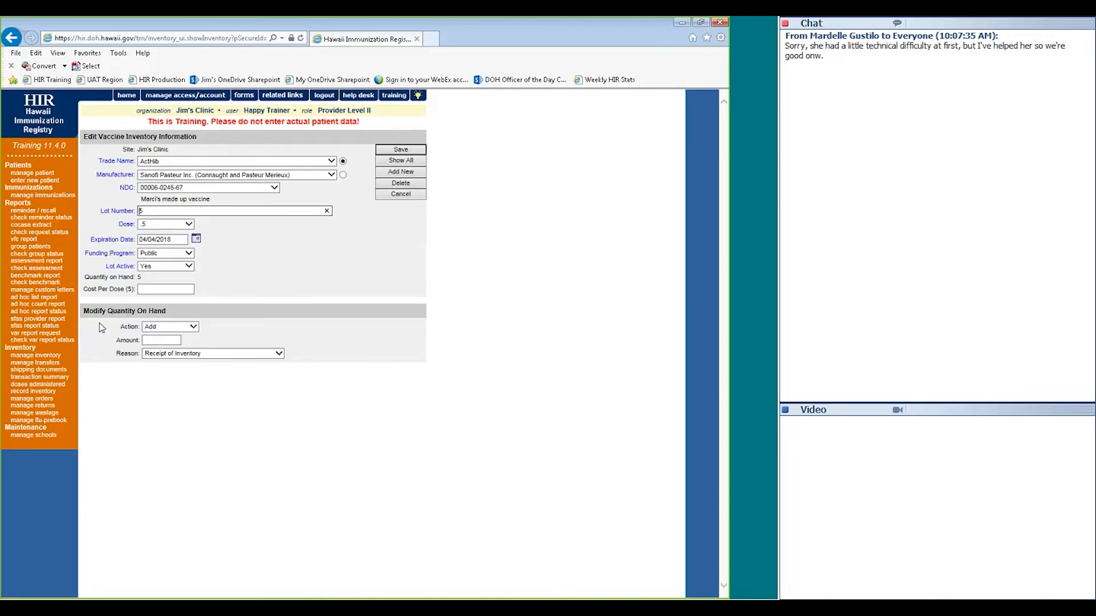
left_click(165, 329)
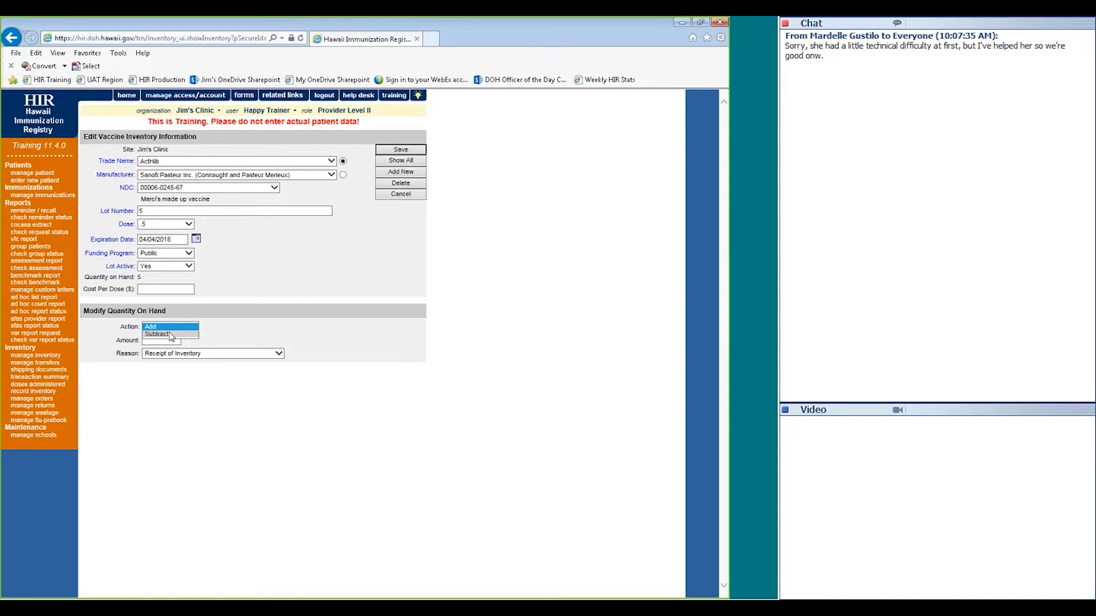
left_click(170, 335)
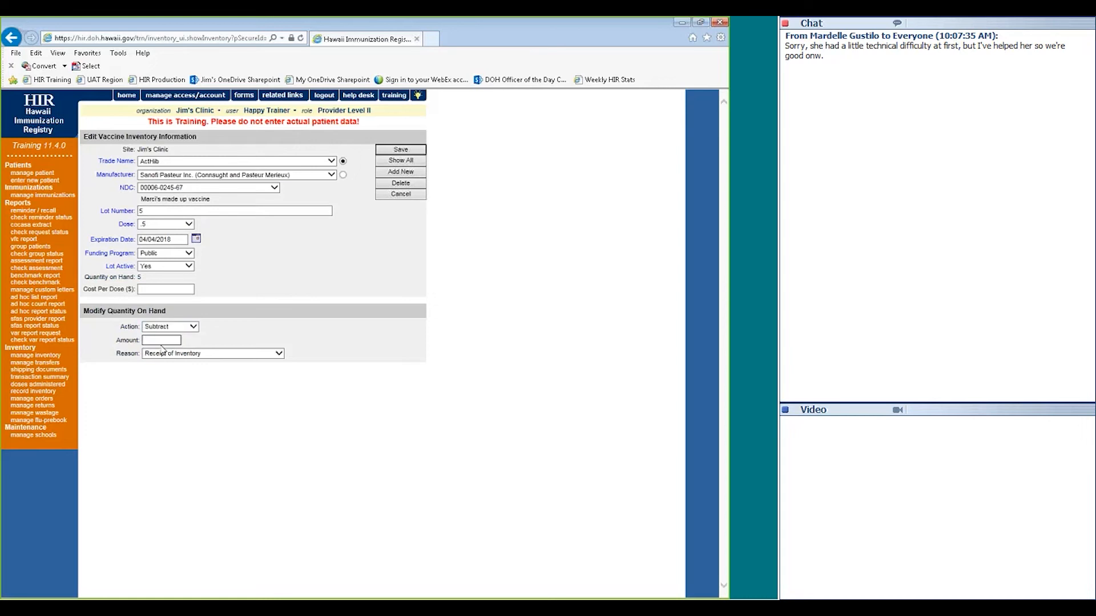
double_click(140, 277)
left_click(383, 151)
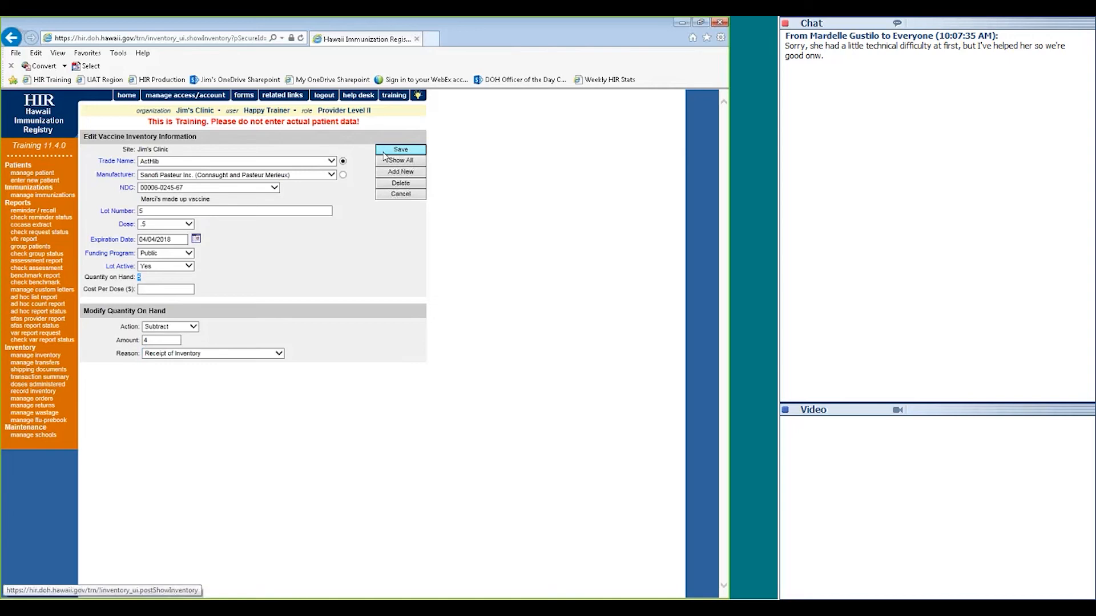
left_click(391, 196)
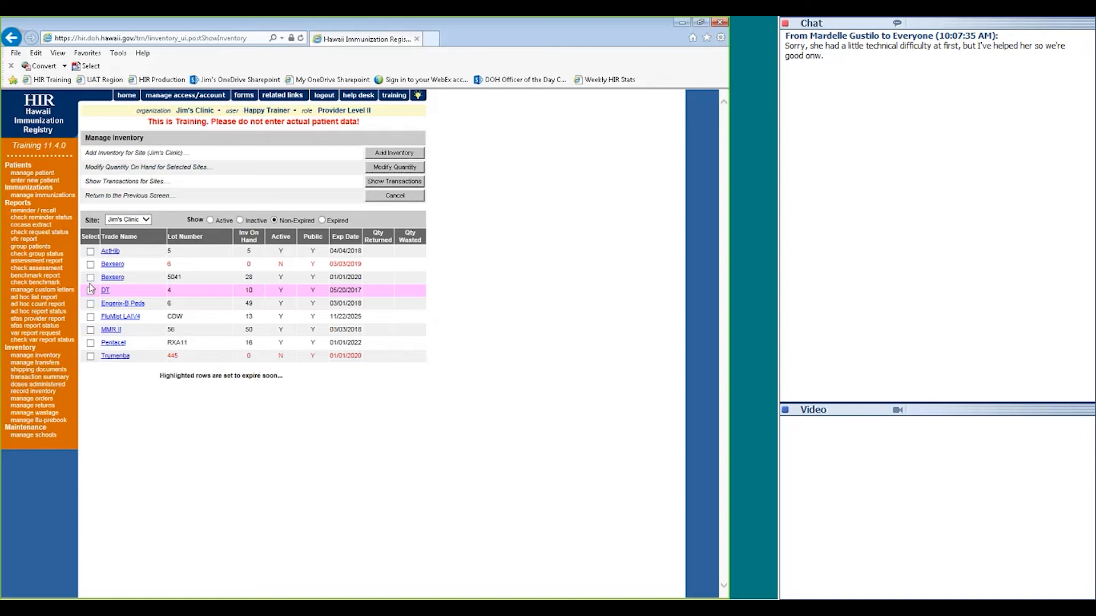
Enter an Add amount of 3 for Bexsero lot 5041, then cancel, leaving it at 28
left_click(90, 279)
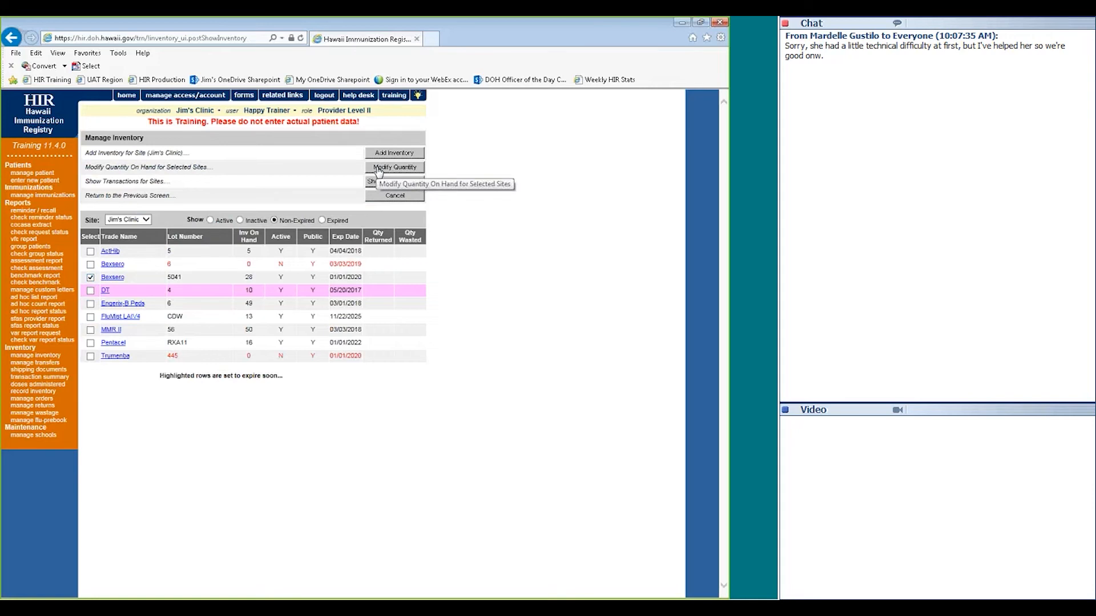
left_click(379, 169)
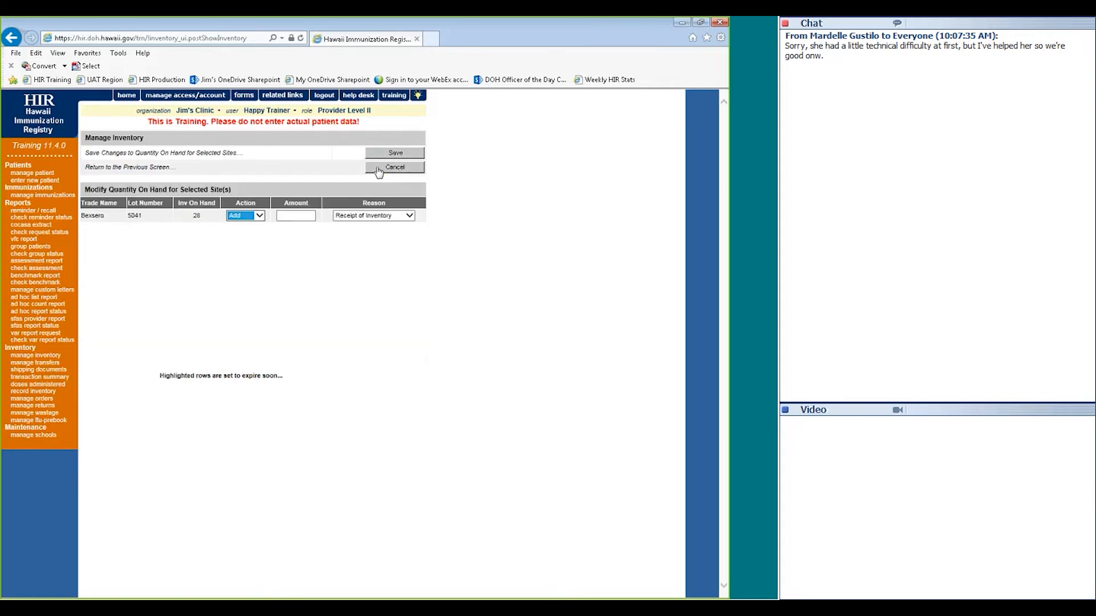
left_click(235, 219)
left_click(285, 220)
left_click(285, 220)
key("F3")
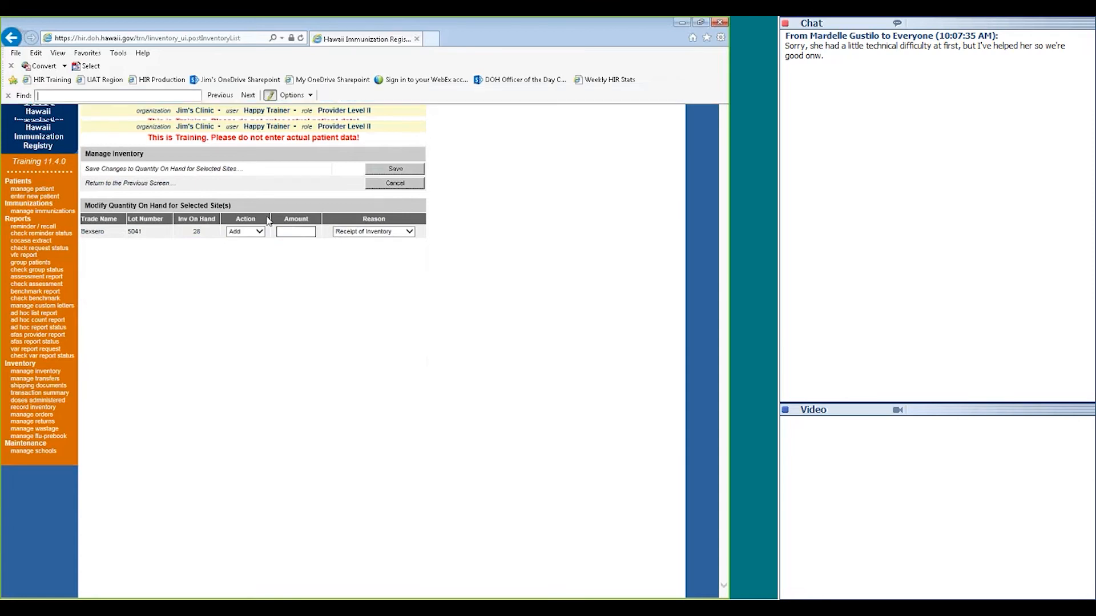
type("3")
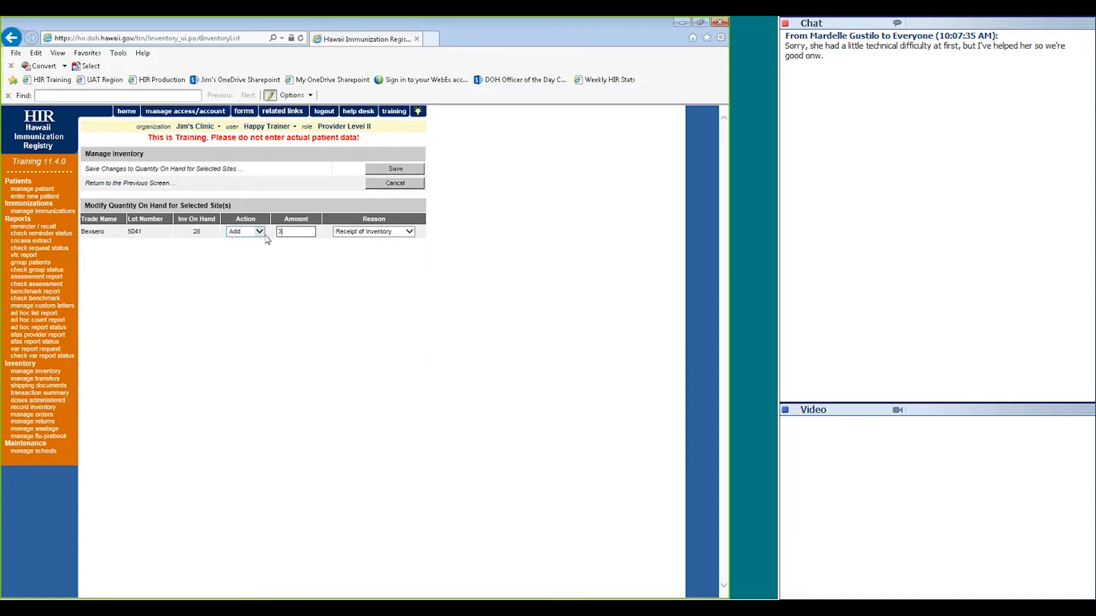
double_click(196, 232)
left_click(387, 181)
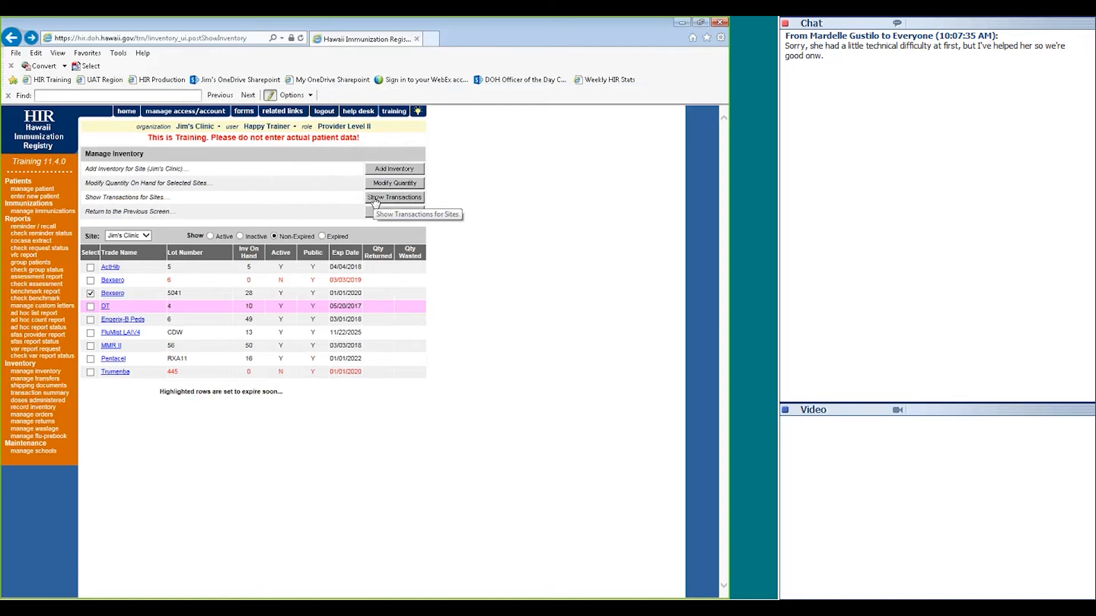
Show Jim's Clinic transactions entered from 12/16/2016 to 05/19/2017
left_click(375, 199)
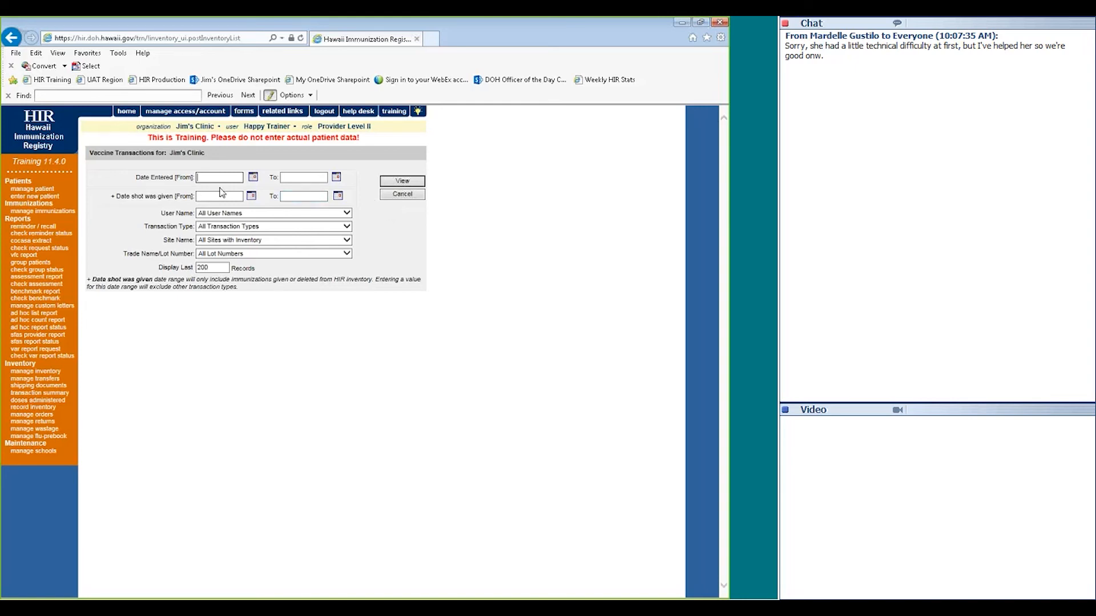
type("12/16/2016")
key("Tab")
type("05/19/2017")
left_click(221, 194)
left_click(213, 267)
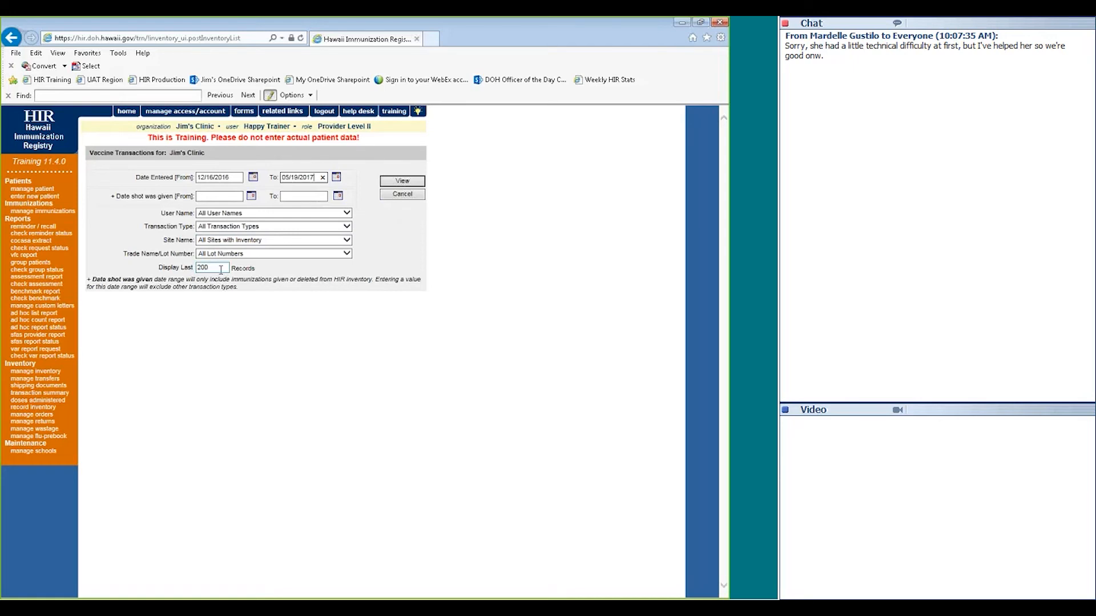
left_click(388, 184)
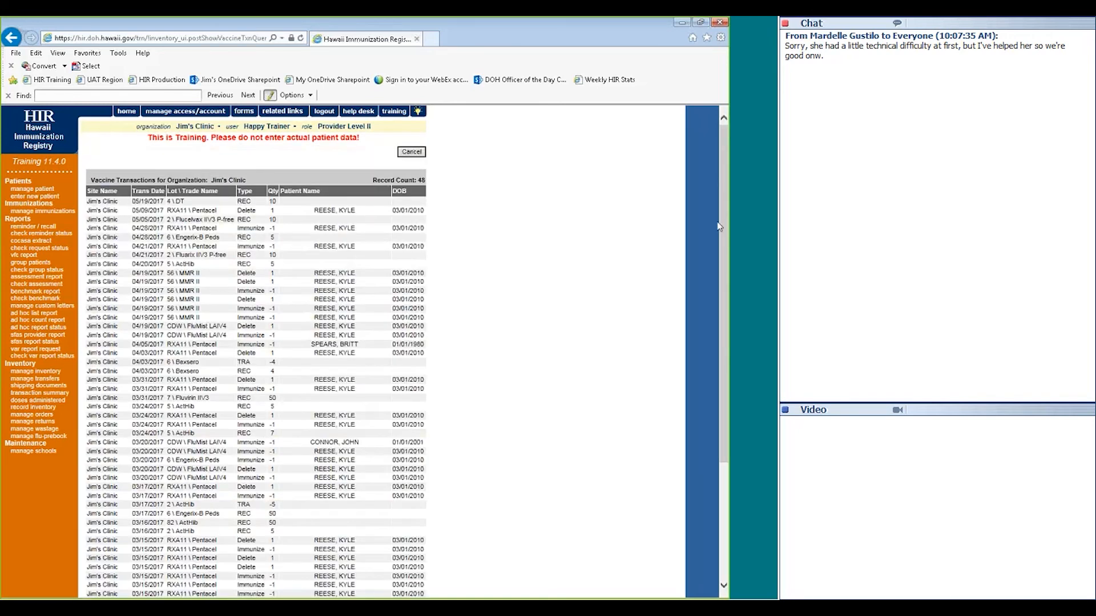
left_click_drag(723, 225, 724, 230)
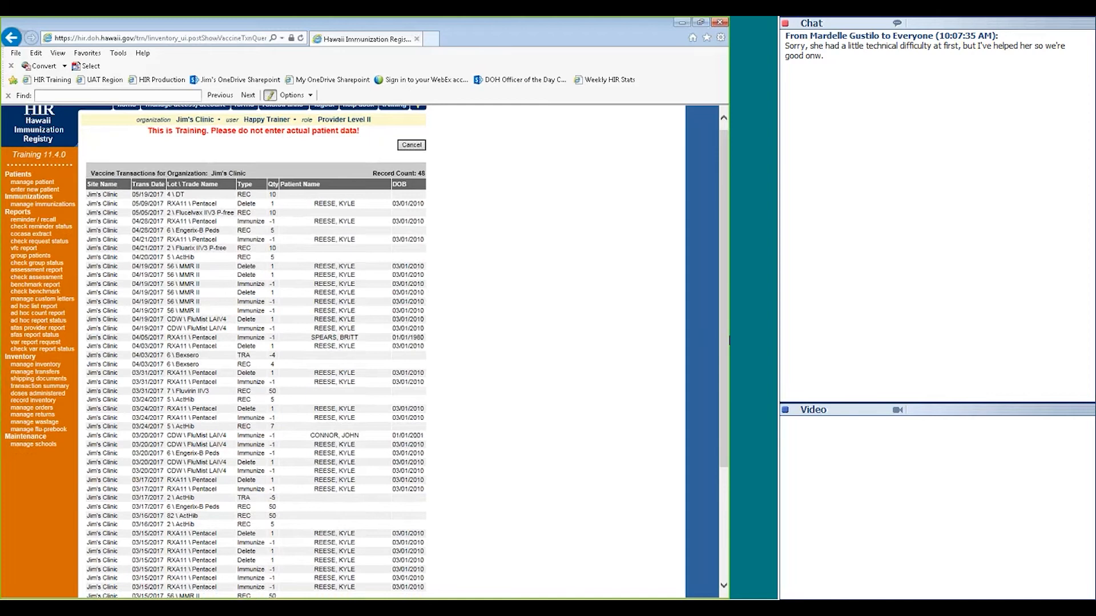
scroll(729, 478, "down", 1)
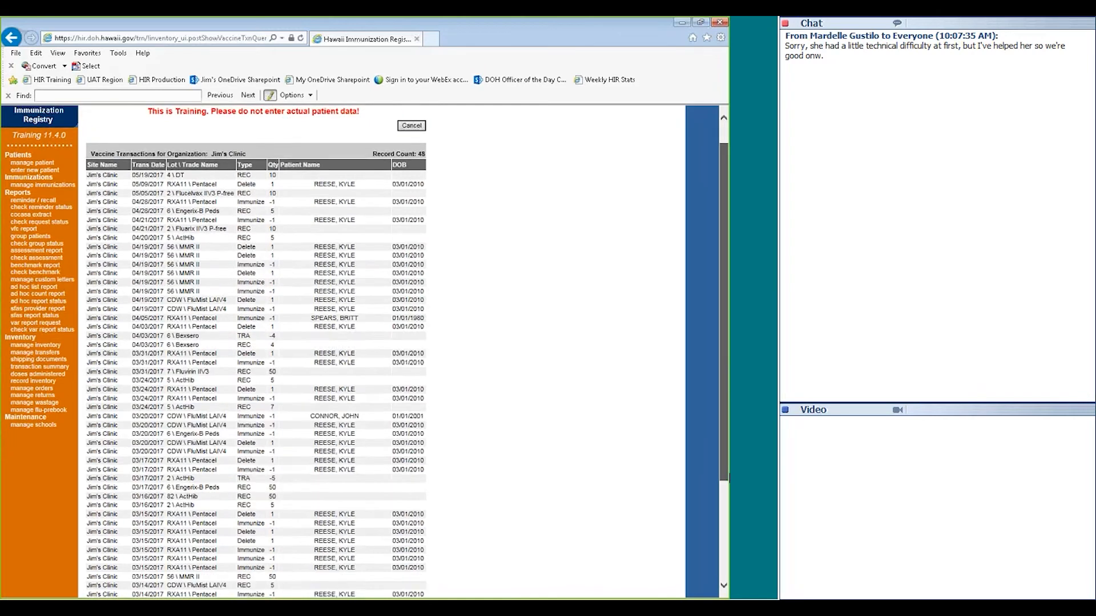
scroll(421, 439, "down", 5)
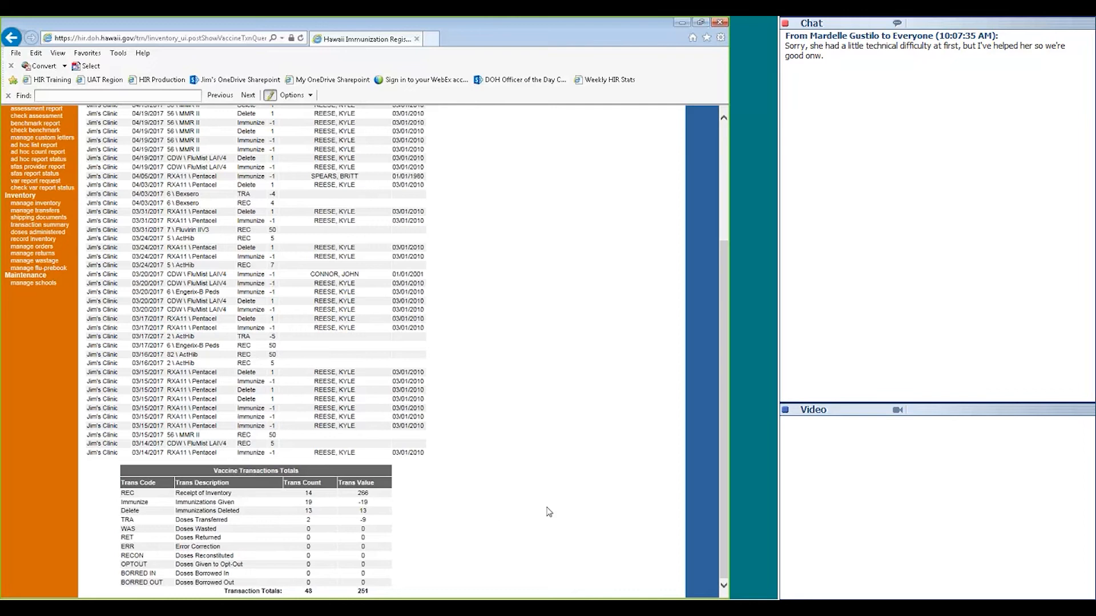
left_click_drag(728, 479, 723, 357)
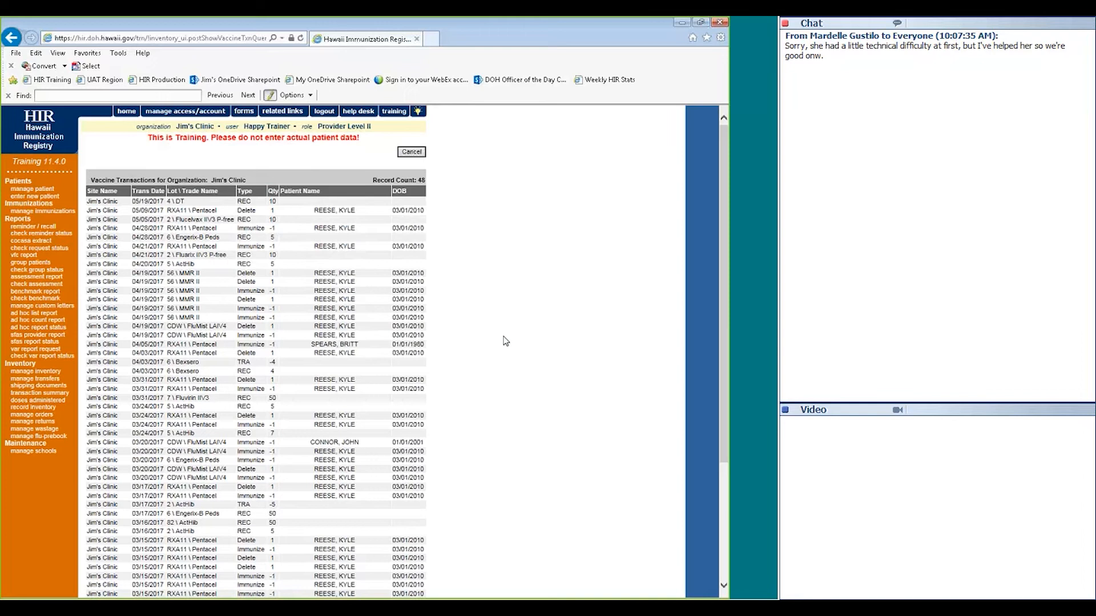
Search by partial last and first names with birth date 01/01/2010, then return to a blank patient search
left_click(38, 191)
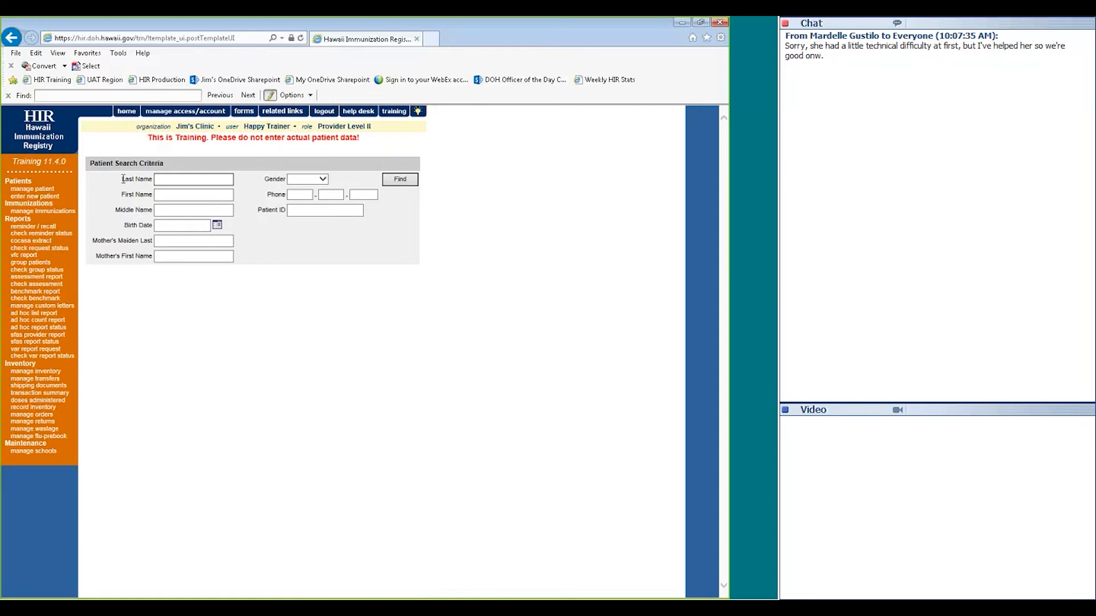
left_click(298, 213)
left_click(165, 225)
left_click(199, 174)
type("co")
key("Tab")
type("br")
key("Tab")
key("Tab")
type("01/01/2010")
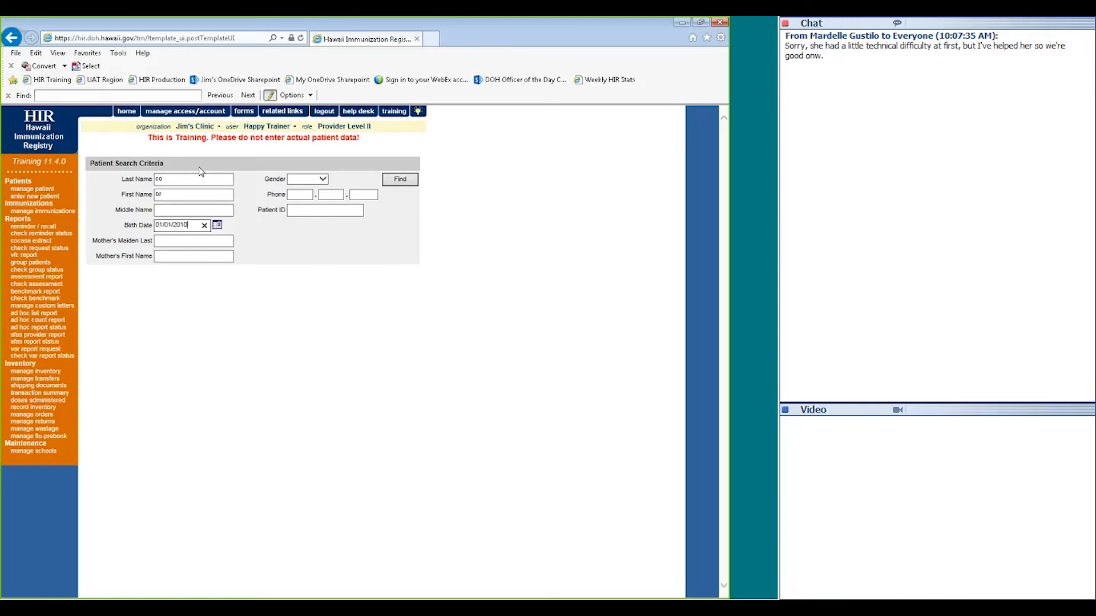
left_click(393, 181)
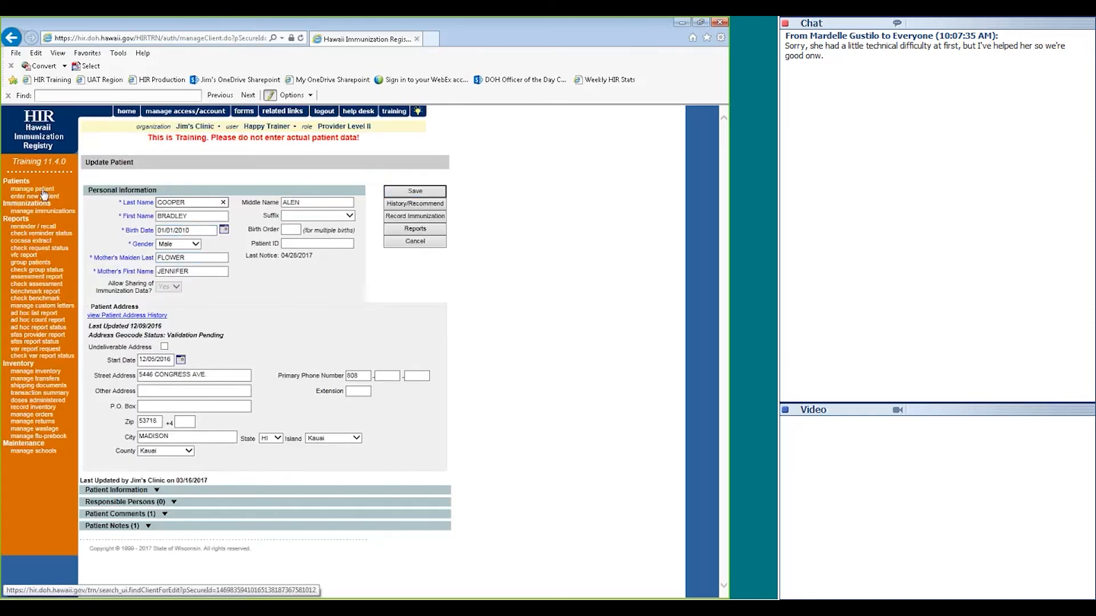
left_click(44, 191)
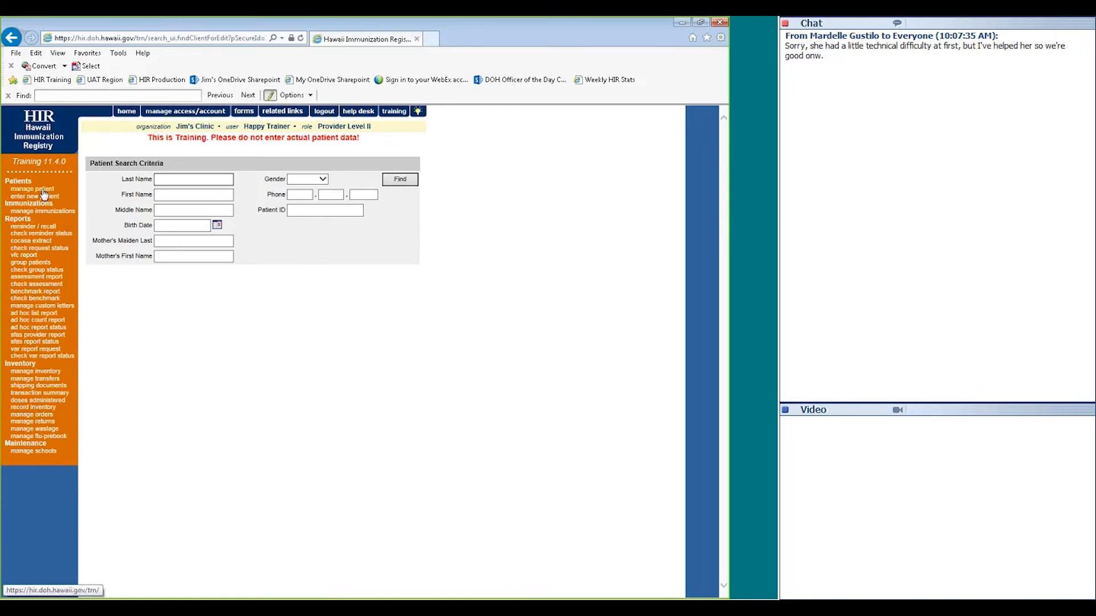
type("re")
left_click(179, 198)
type("ky")
key("Tab")
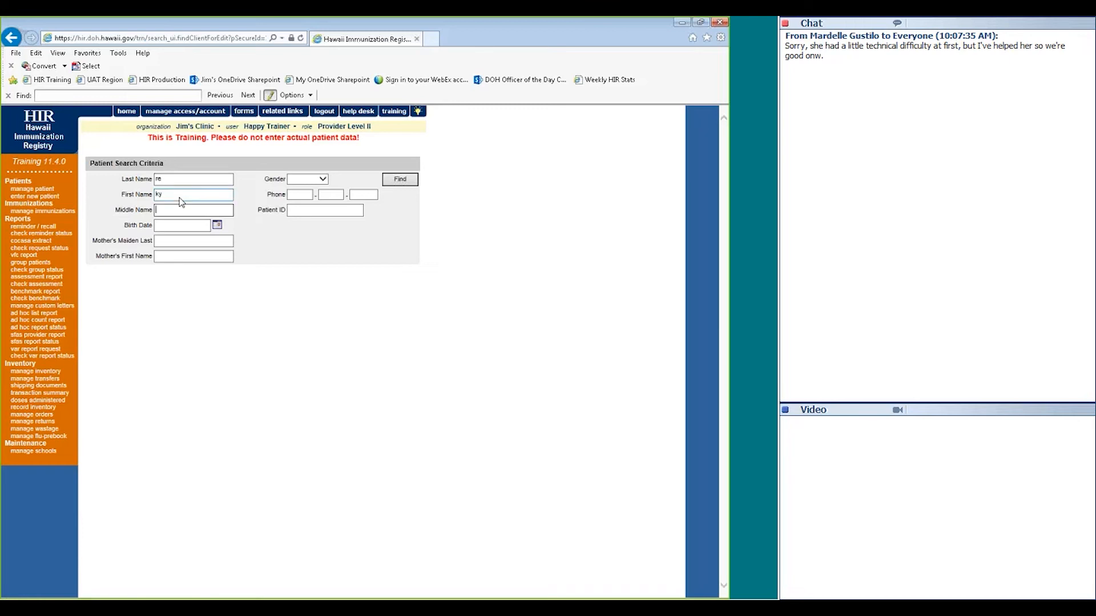
key("Tab")
type("01/01/2010")
left_click(164, 226)
key("BackSpace")
type("3")
Run the search, open the third of three matches, then bring up a new patient form
left_click(399, 179)
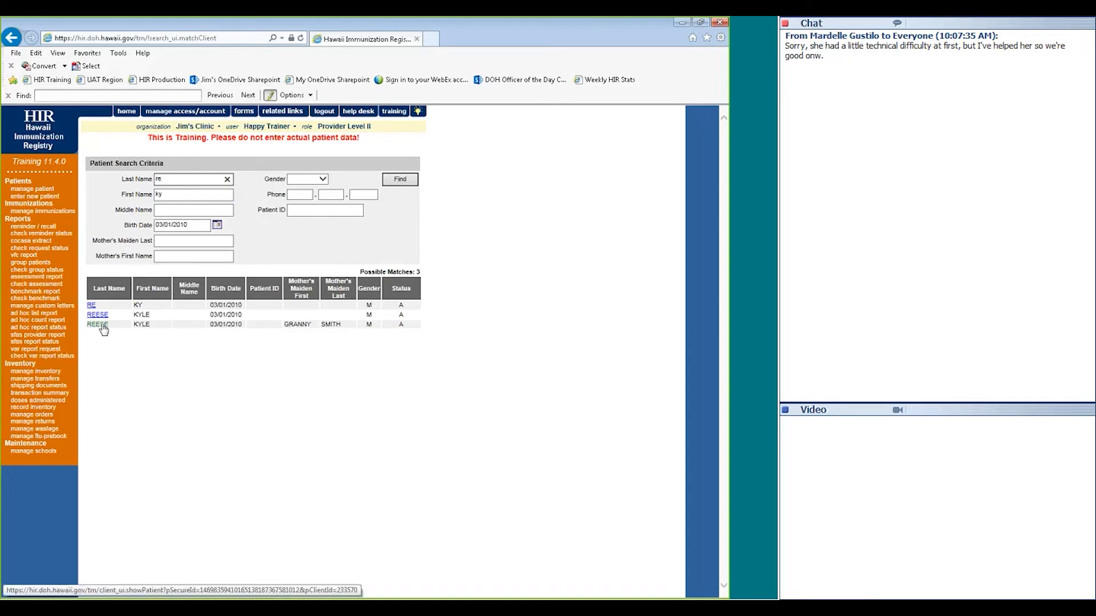
left_click(100, 324)
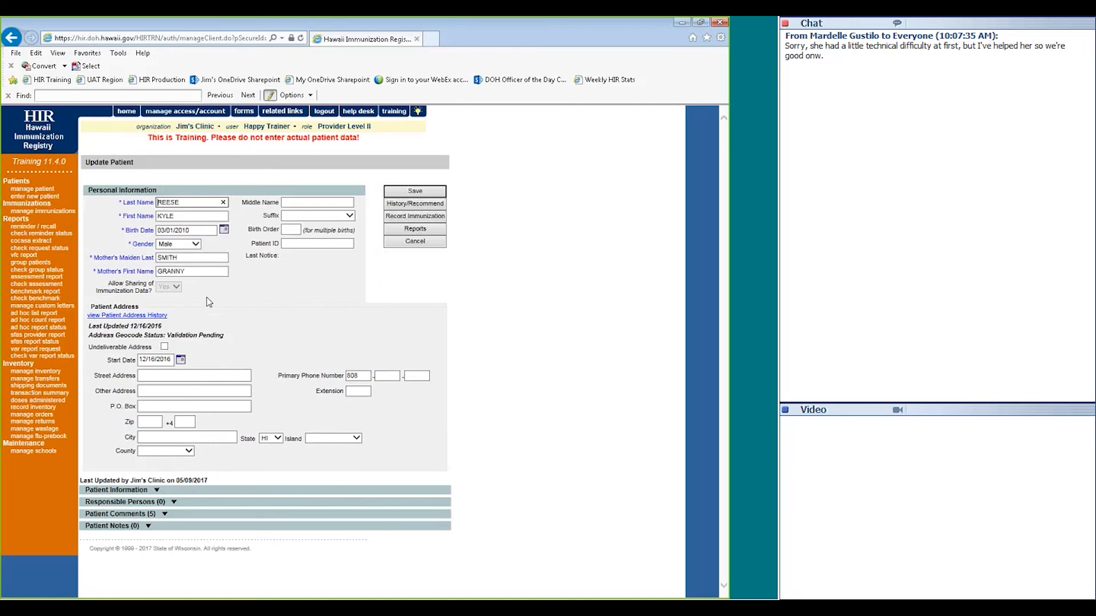
left_click(40, 197)
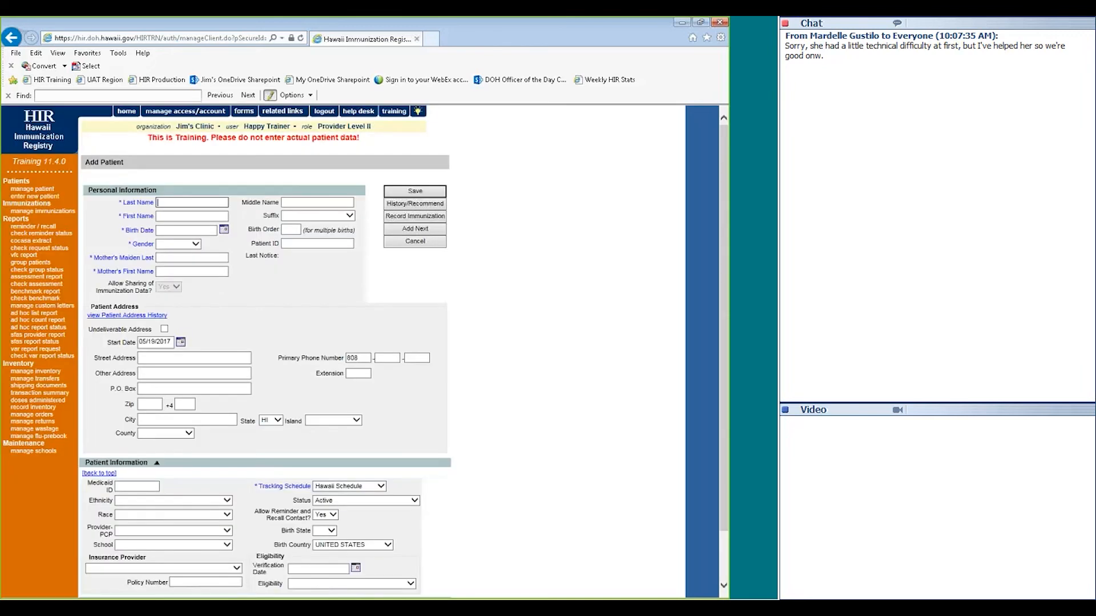
left_click(174, 203)
type("Aloha")
key("Tab")
type("Mahal")
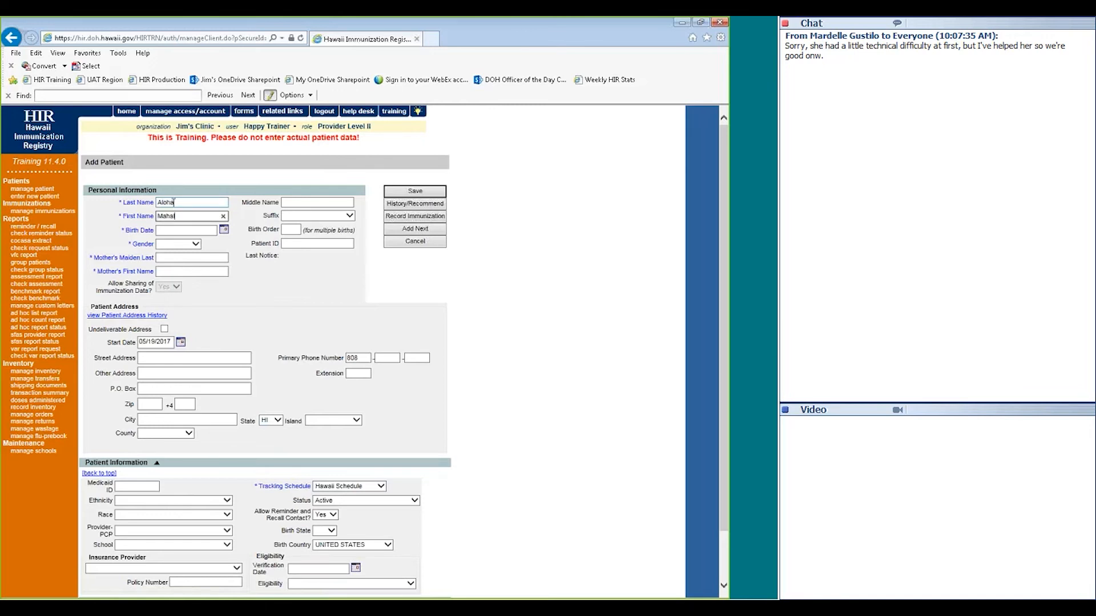
type("o")
key("Tab")
key("Tab")
type("01/01/2011")
key("Tab")
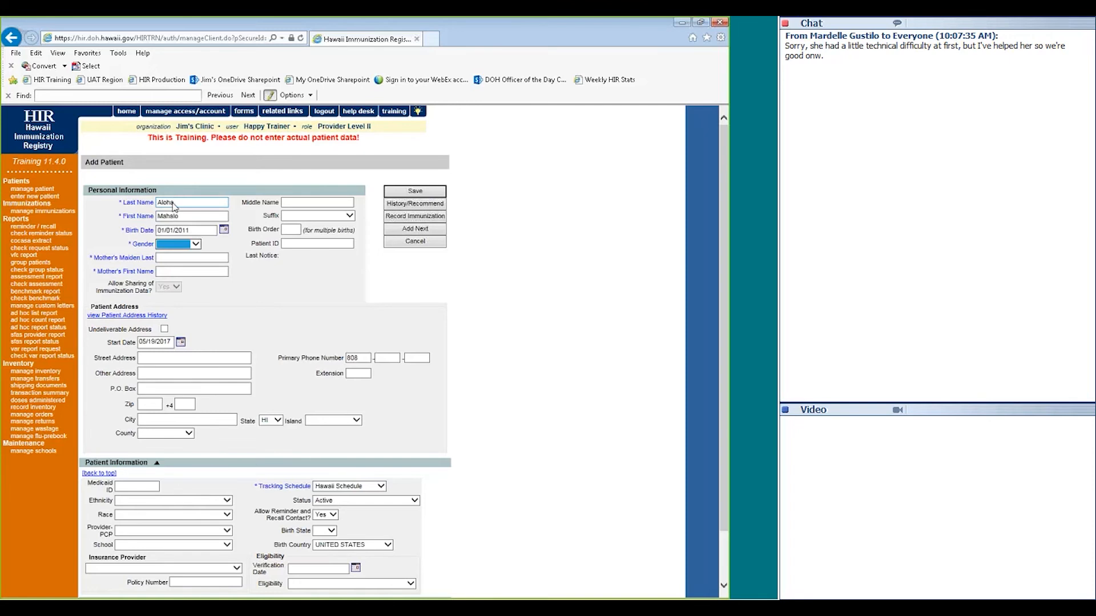
key("f")
key("Tab")
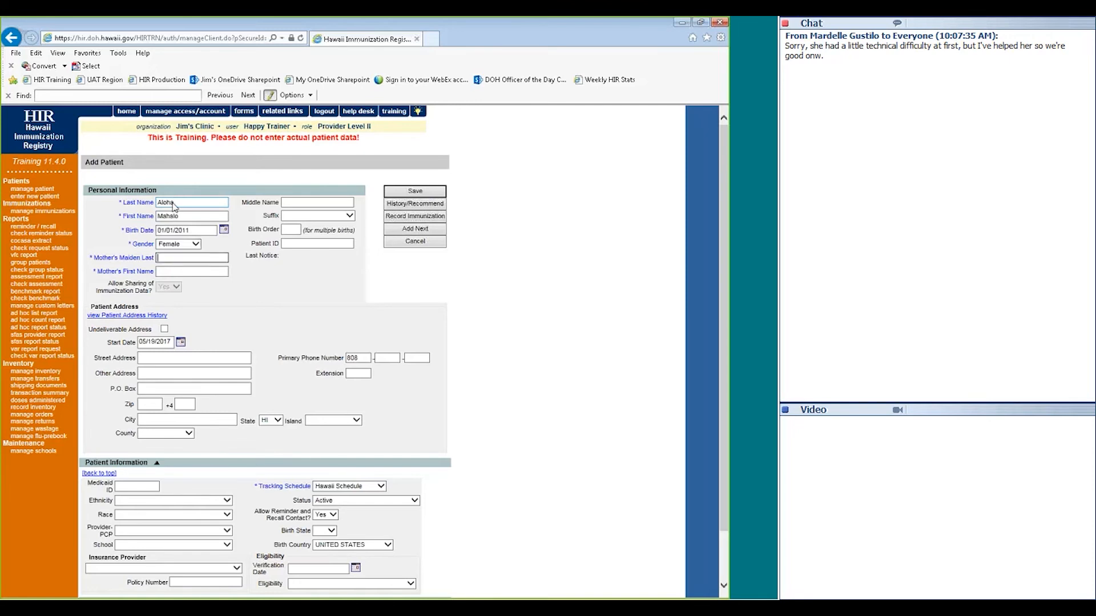
type("Hello")
key("Tab")
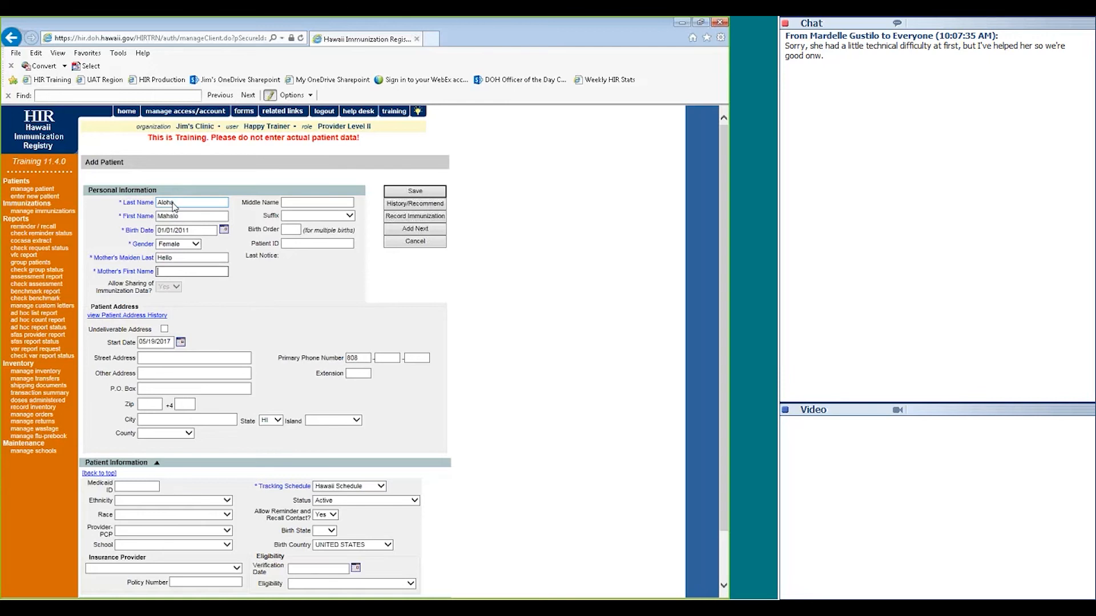
type("Sunshine")
key("shift+Tab")
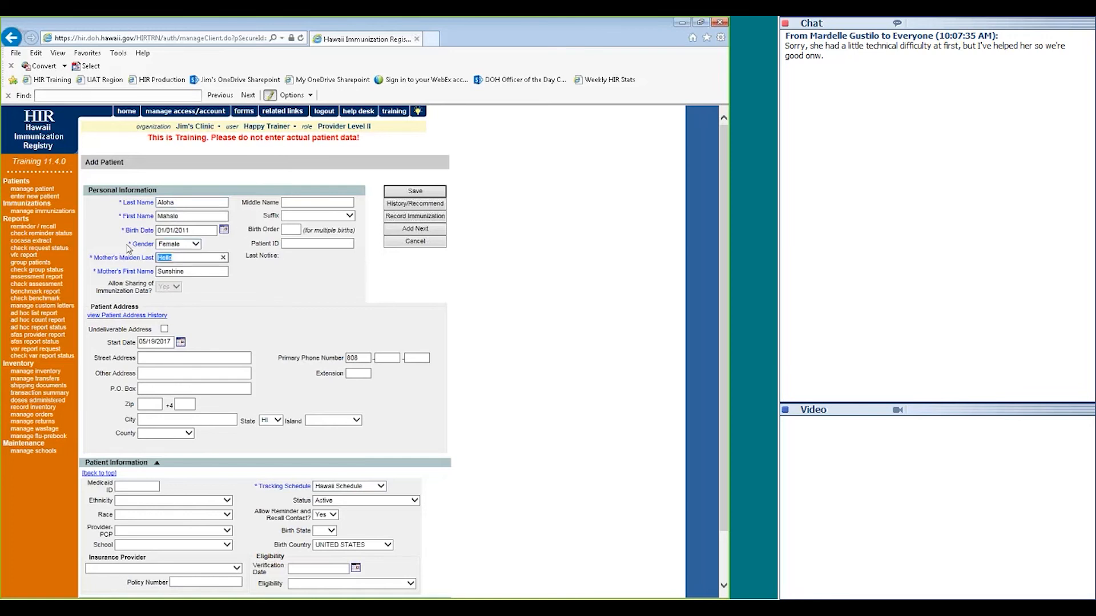
key("BackSpace")
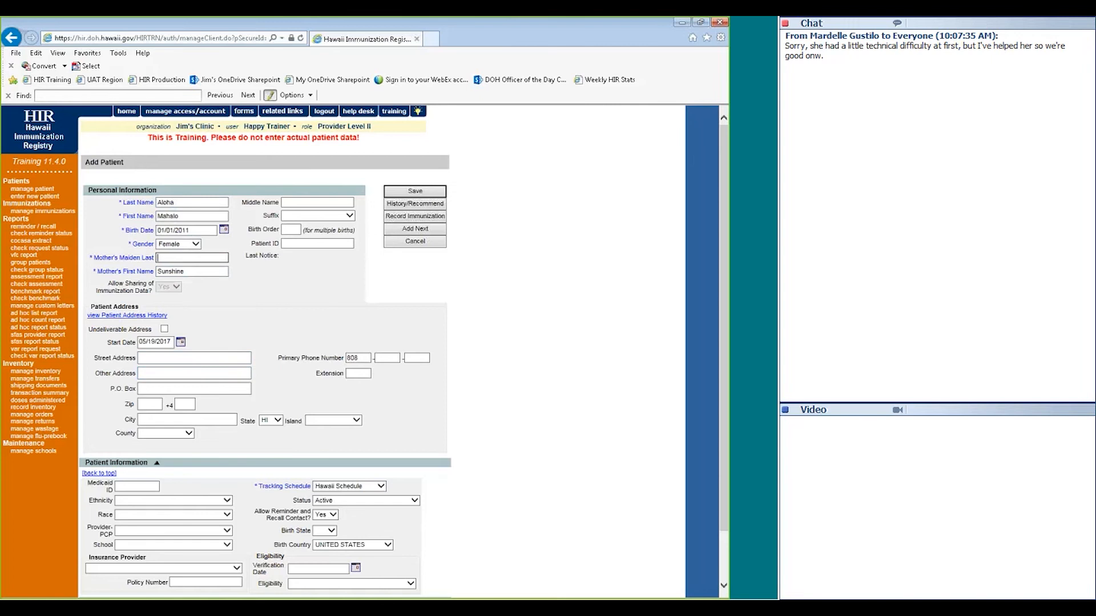
left_click(401, 197)
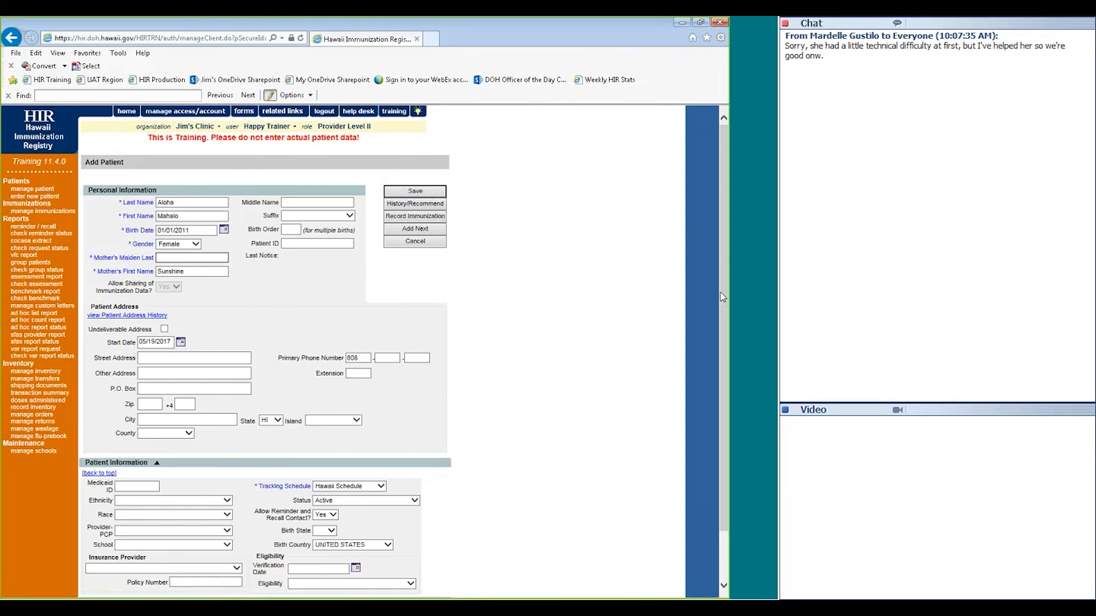
left_click_drag(721, 293, 697, 382)
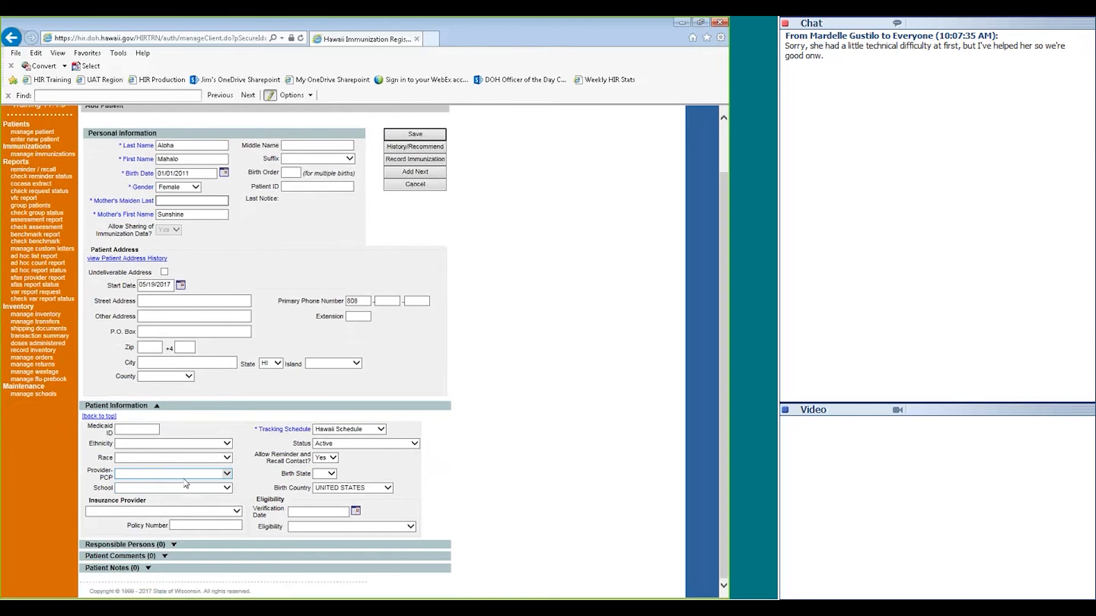
Expand the Responsible Persons section of the new patient's record
left_click(149, 546)
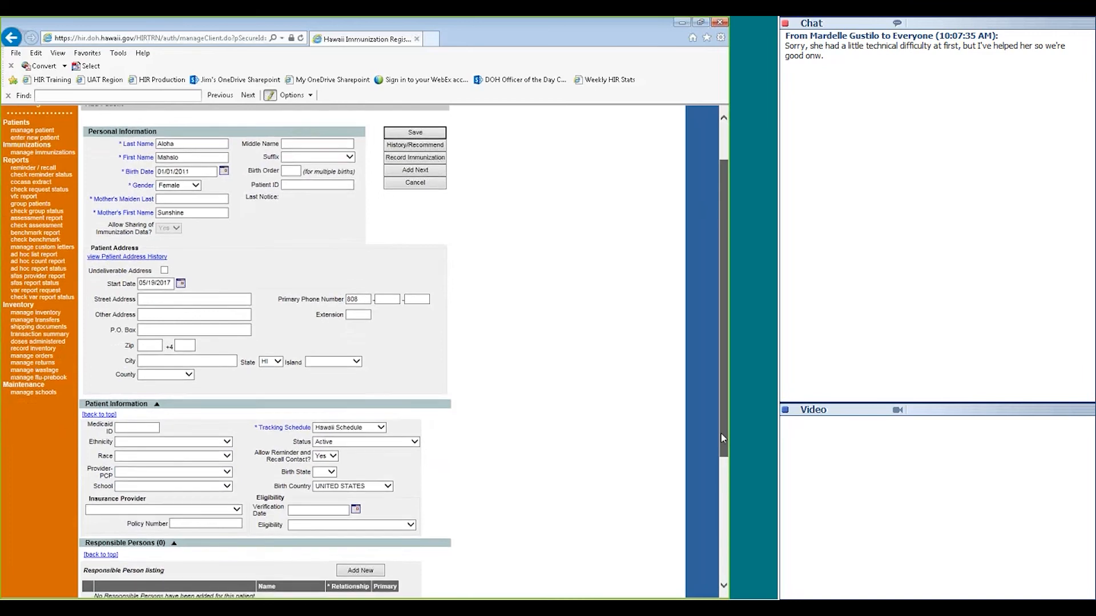
scroll(495, 518, "down", 3)
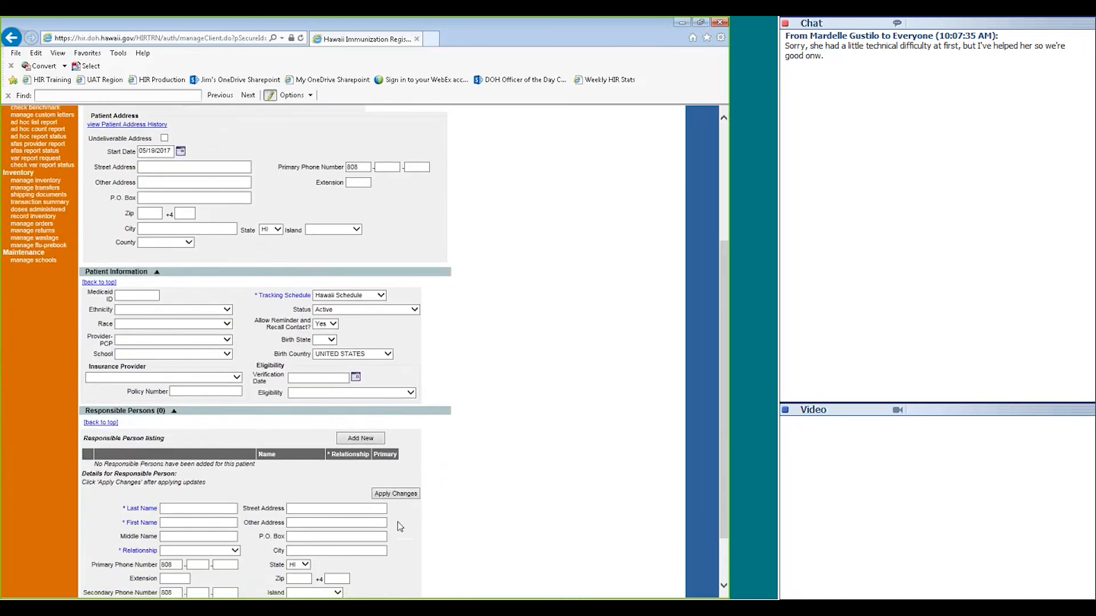
left_click(342, 538)
Add a responsible person with last and first name and relationship Parent, applying the changes
left_click(209, 505)
type("Pain")
key("Tab")
type("Major")
key("Tab")
key("Tab")
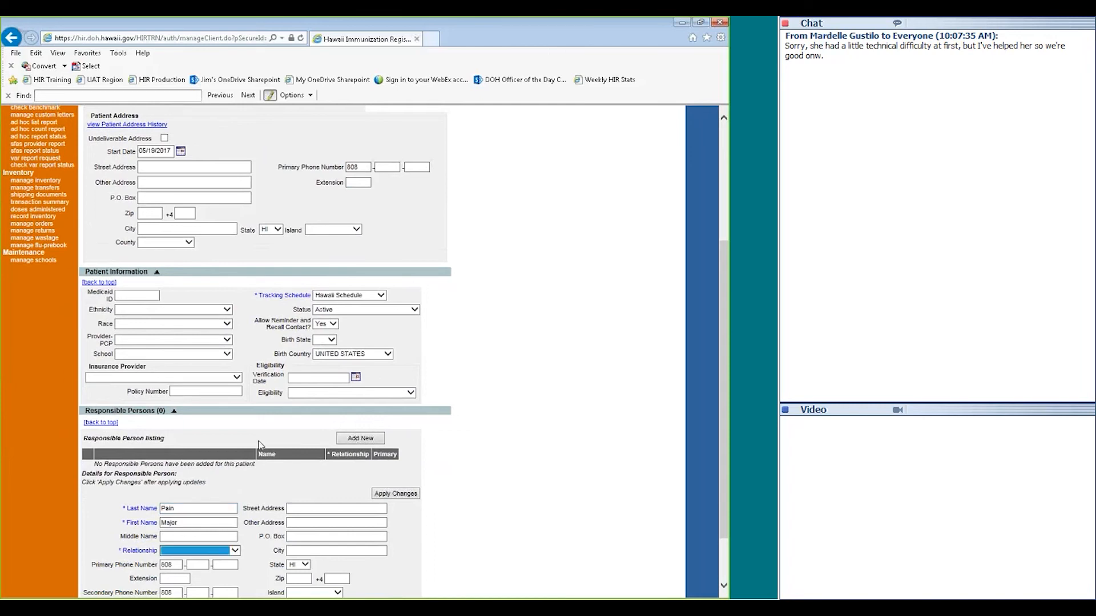
key("m")
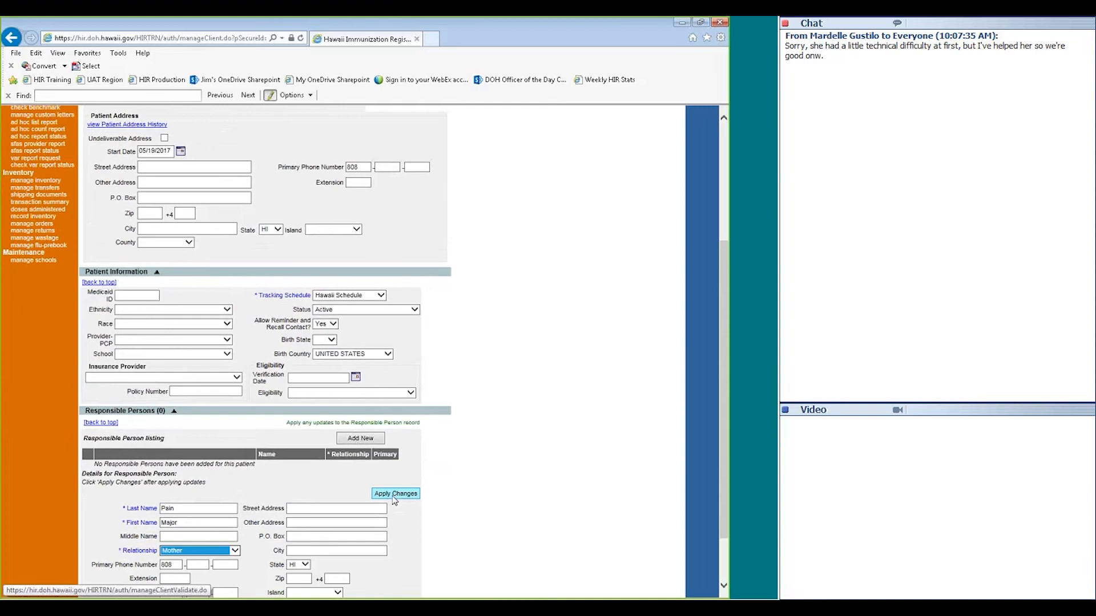
key("p")
left_click(393, 495)
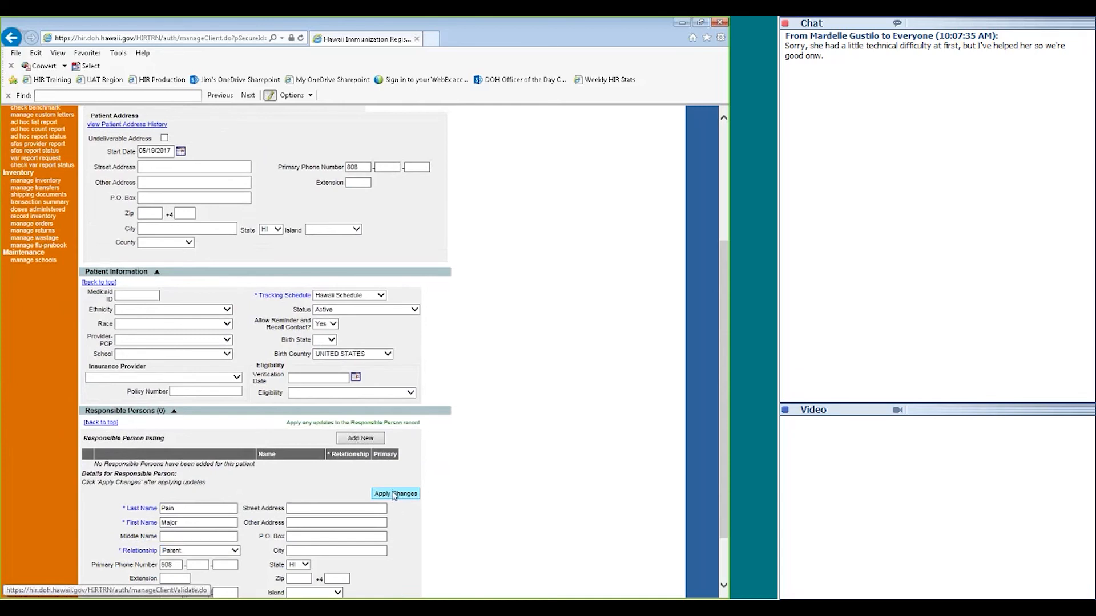
scroll(153, 457, "down", 5)
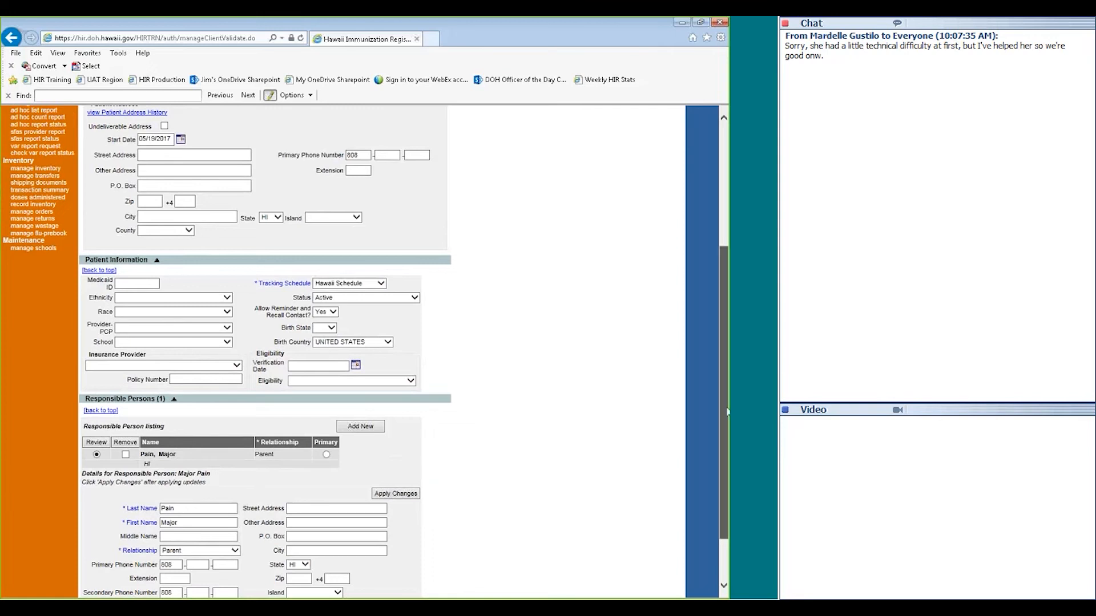
left_click_drag(728, 411, 726, 488)
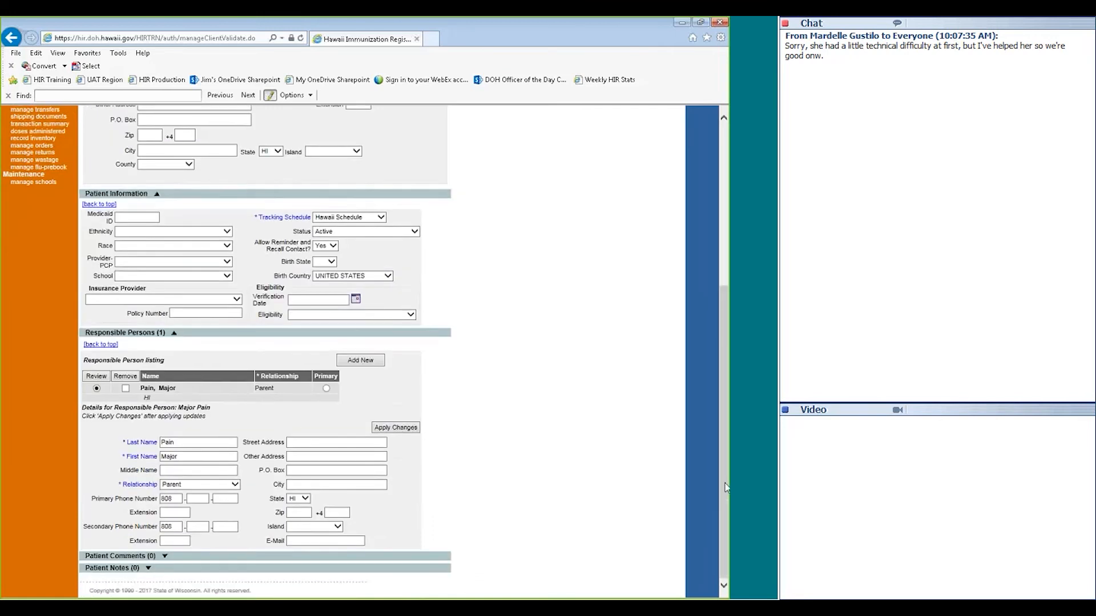
Expand Patient Comments and scroll through the Patient Comment dropdown choices
left_click(98, 557)
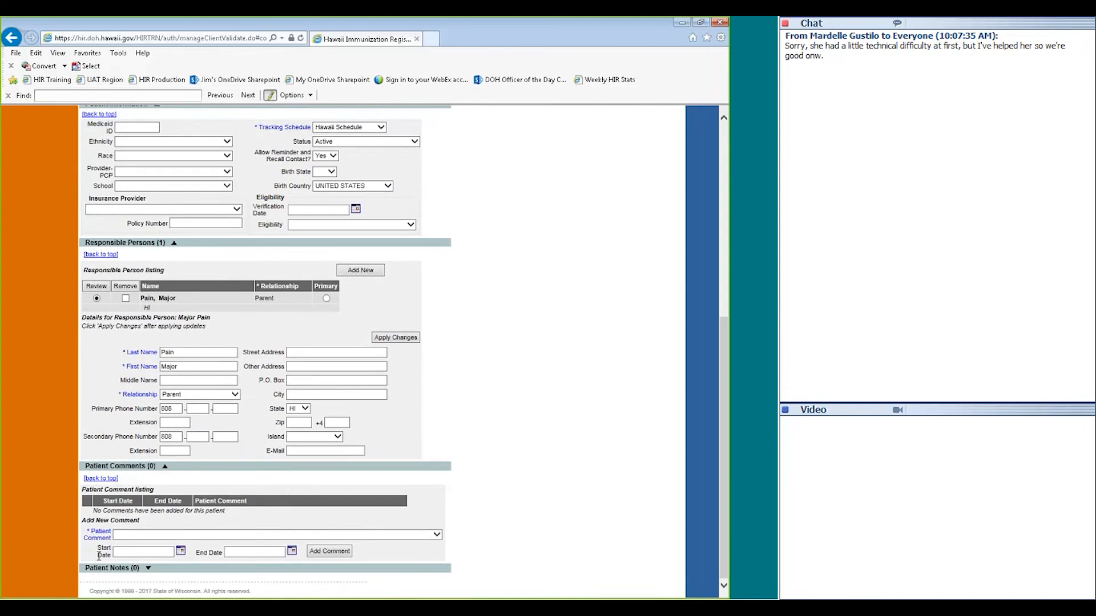
left_click(132, 535)
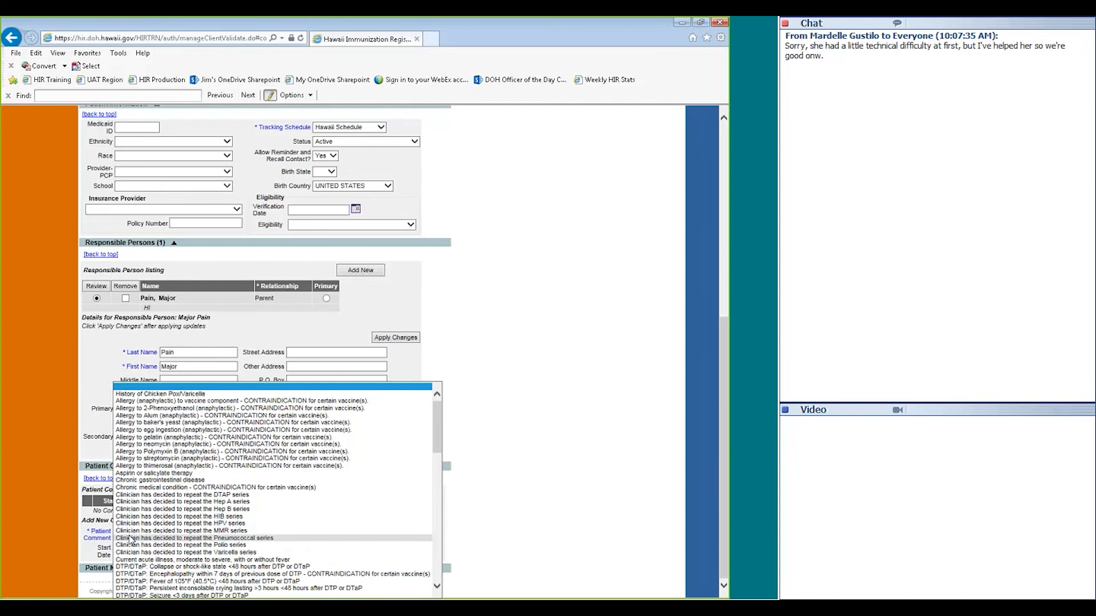
scroll(302, 470, "down", 1)
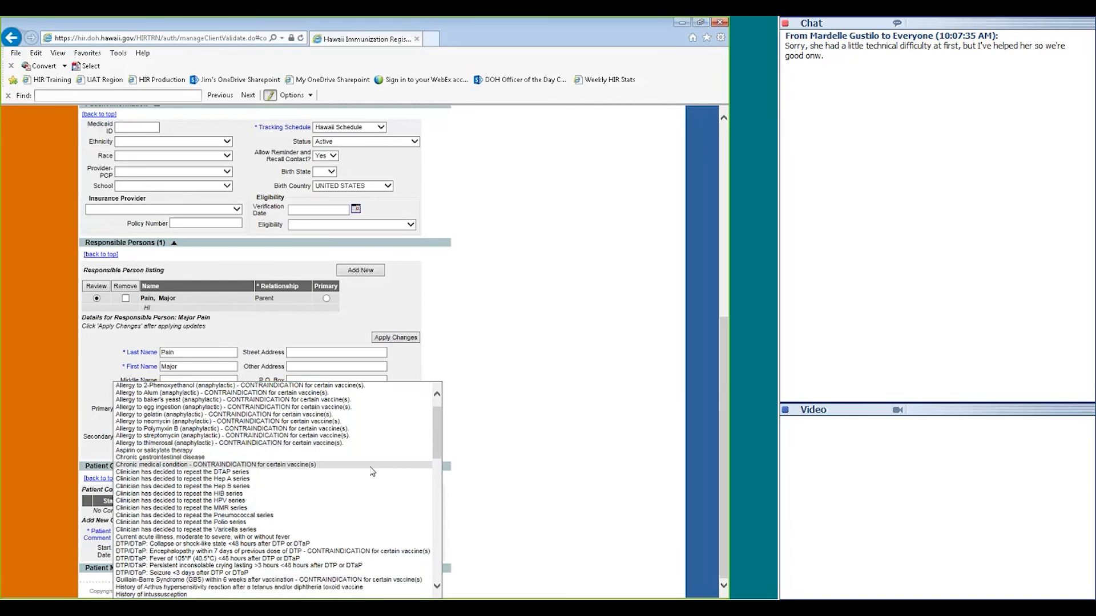
scroll(325, 514, "down", 1)
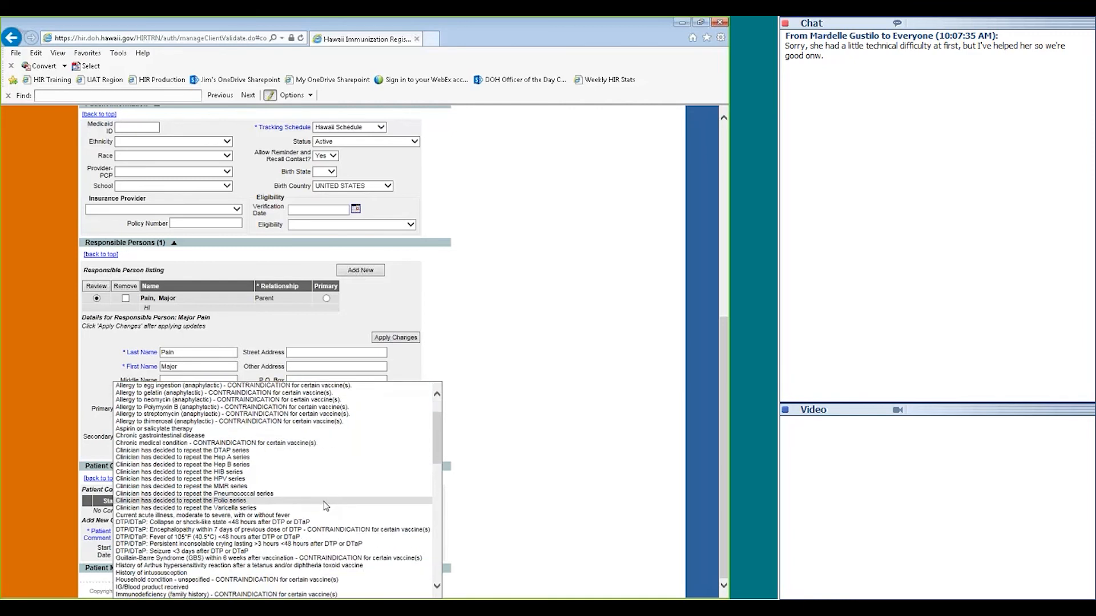
scroll(325, 506, "down", 3)
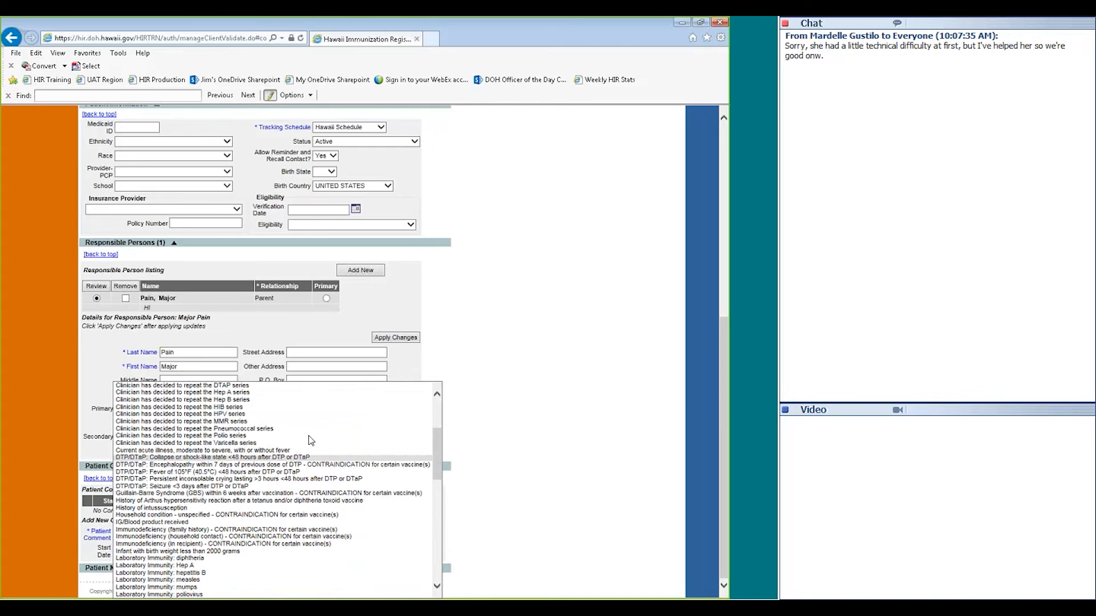
scroll(133, 517, "down", 2)
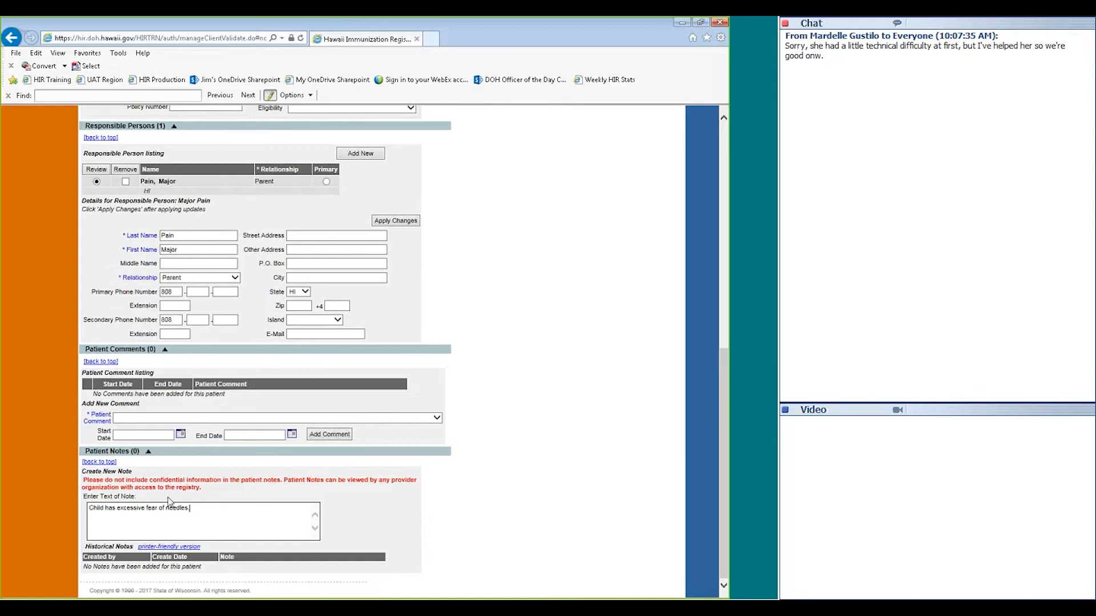
scroll(508, 370, "up", 5)
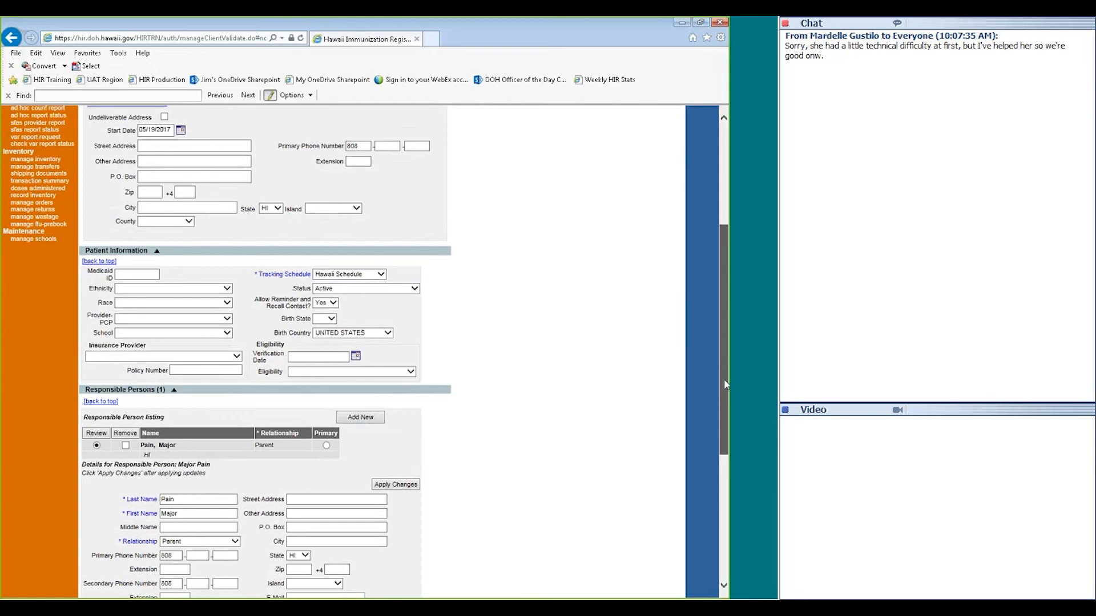
left_click_drag(724, 379, 724, 278)
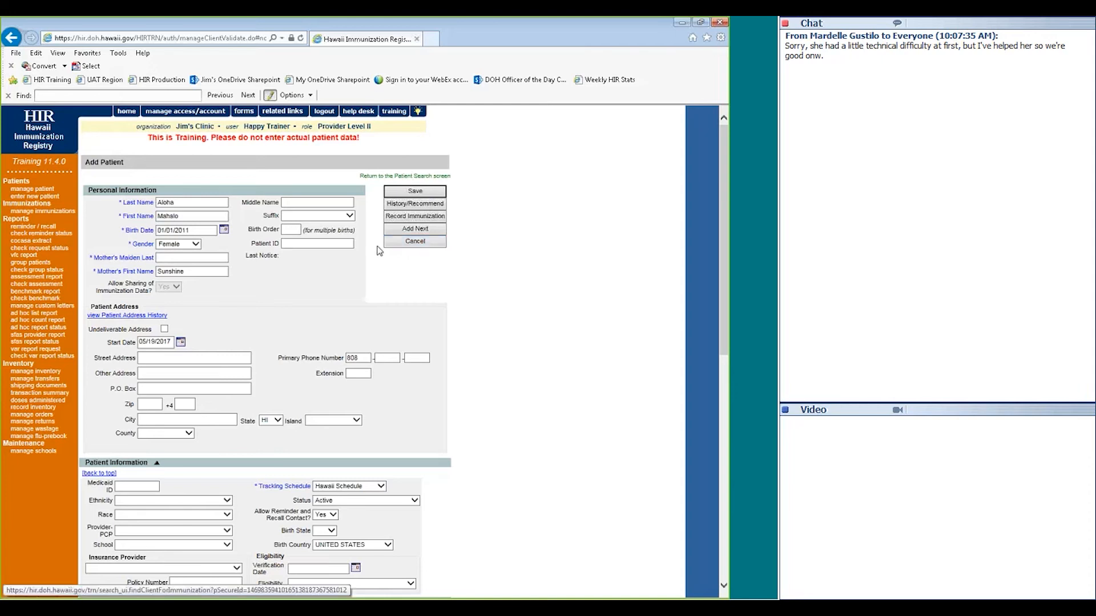
left_click(34, 190)
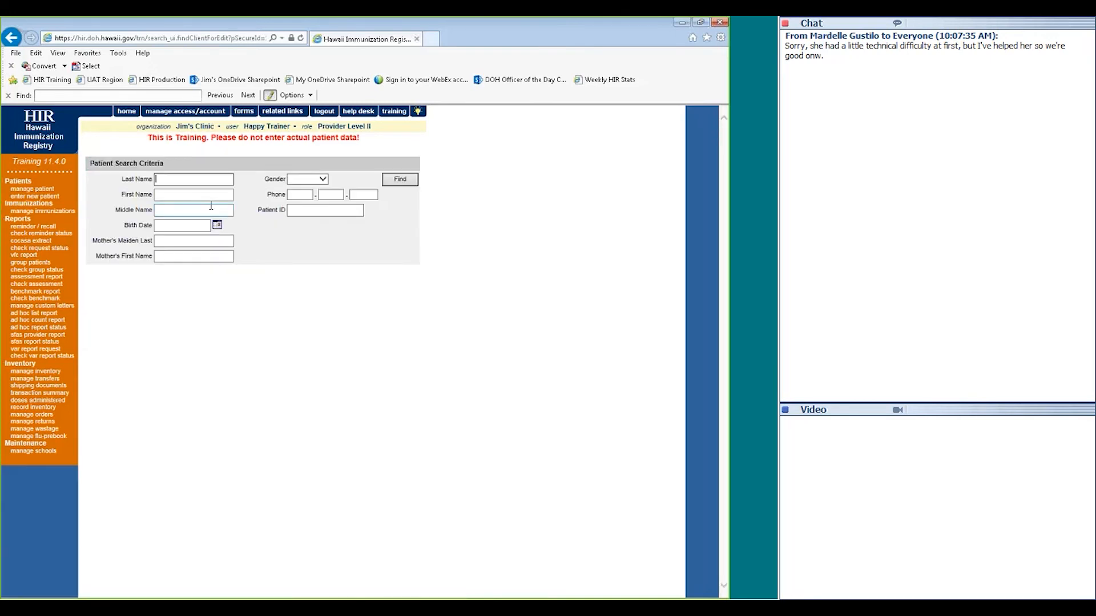
type("ke")
key("Tab")
type("ky")
key("Tab")
key("Tab")
type("03/01/2010")
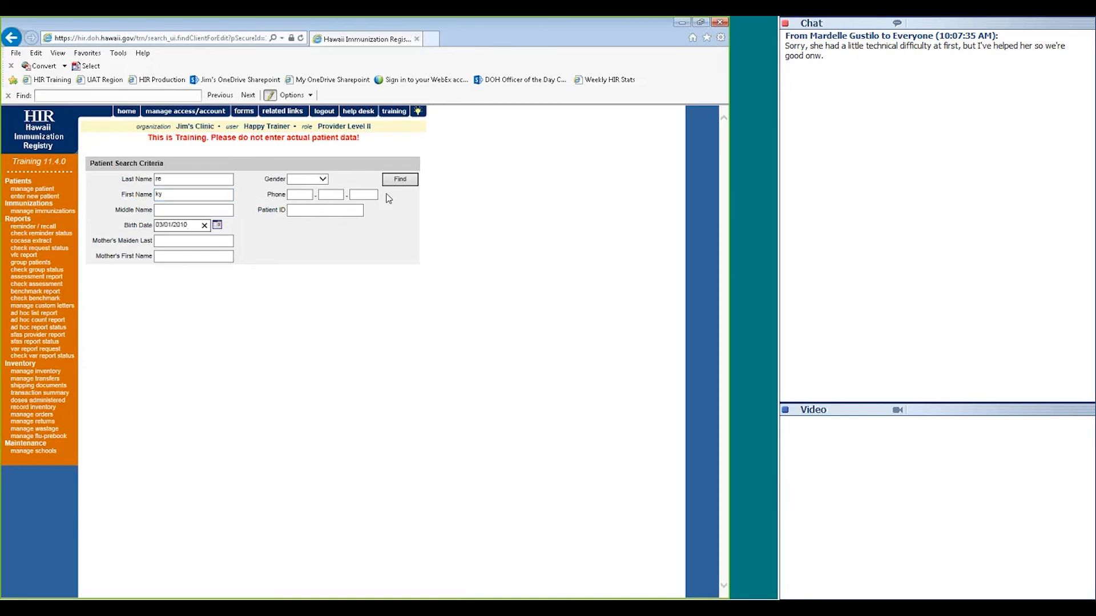
left_click(399, 179)
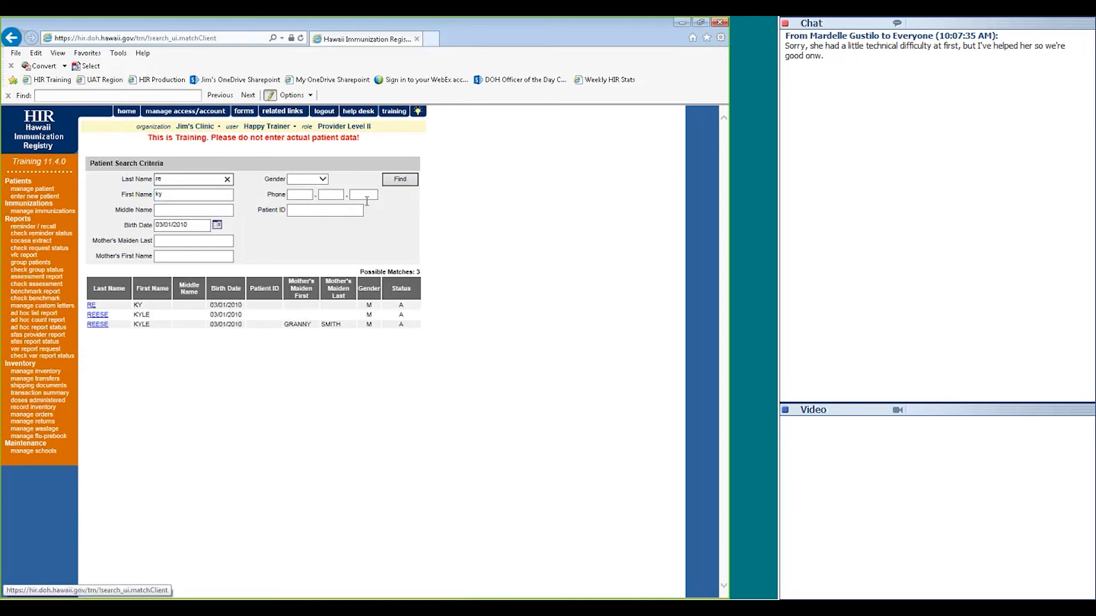
left_click(97, 324)
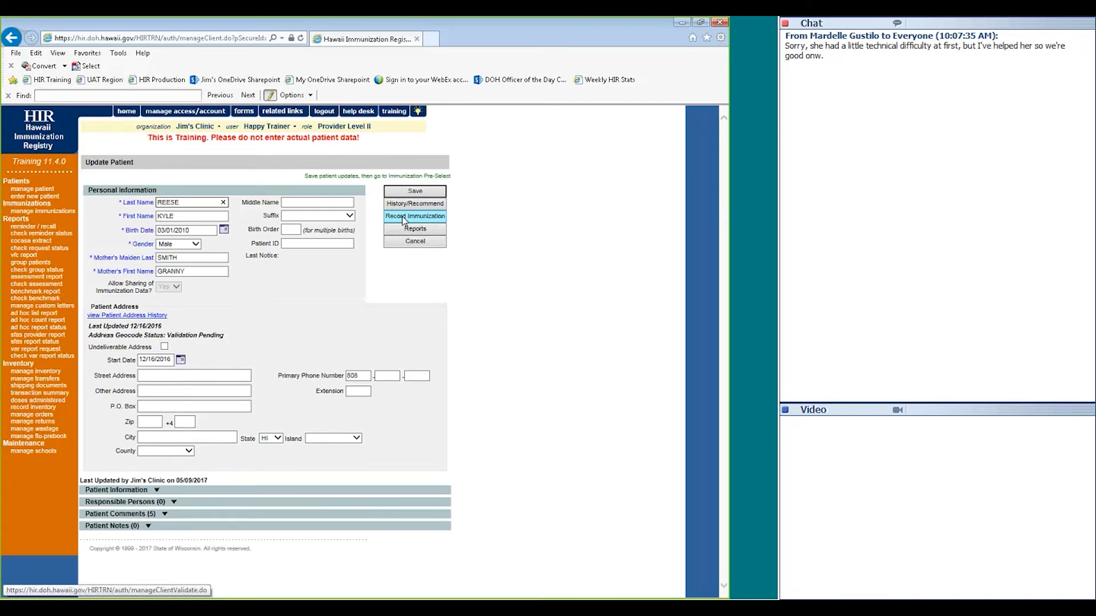
left_click(49, 213)
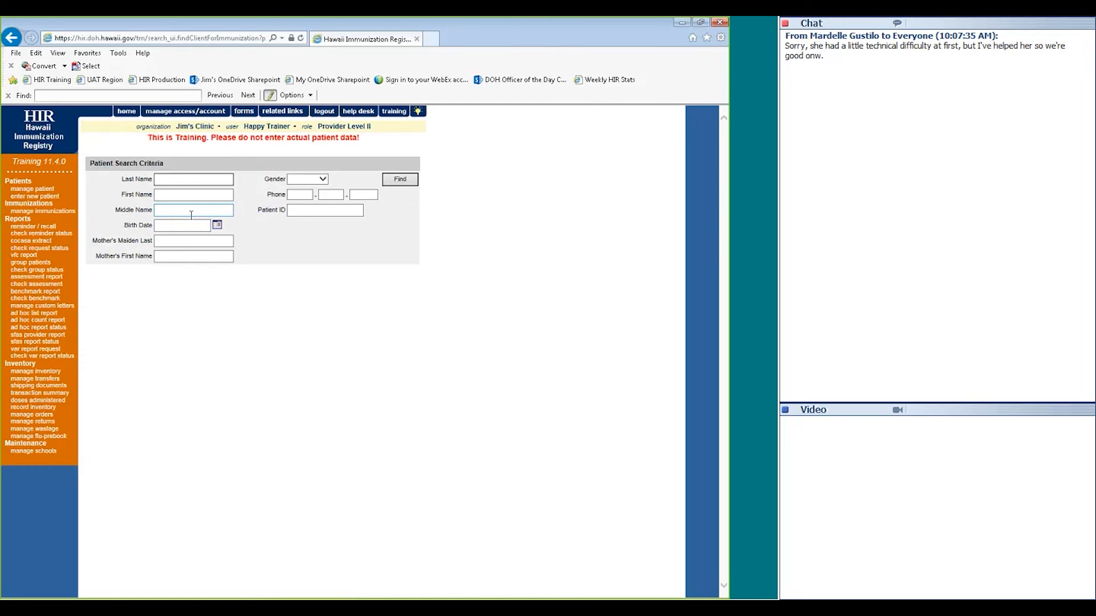
left_click(155, 181)
type("re")
key("Tab")
type("ky")
key("Tab")
key("Tab")
type("03/01/2010")
left_click(398, 181)
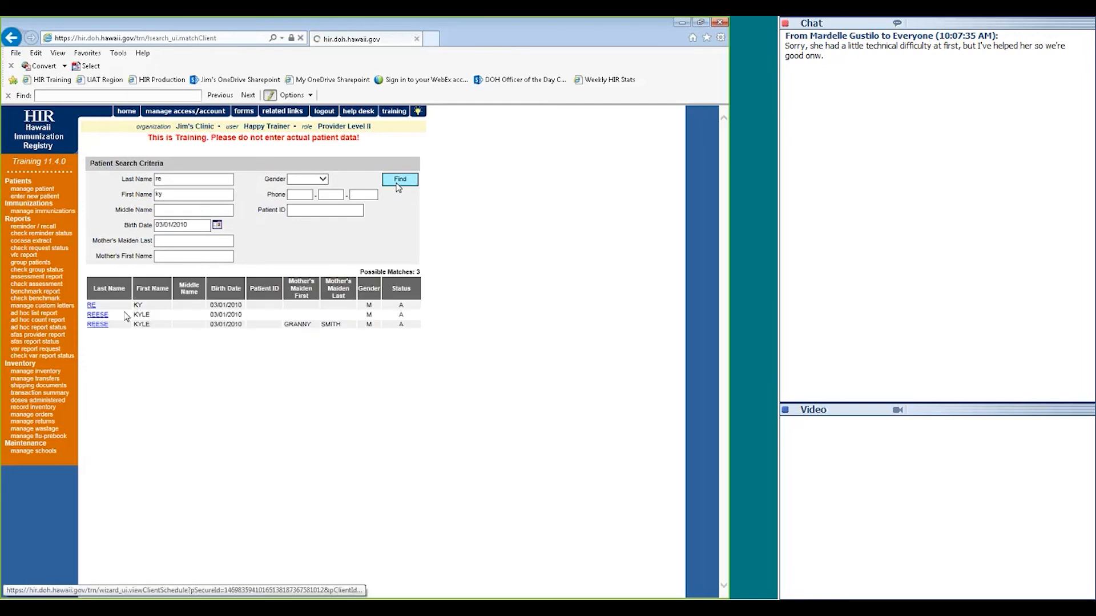
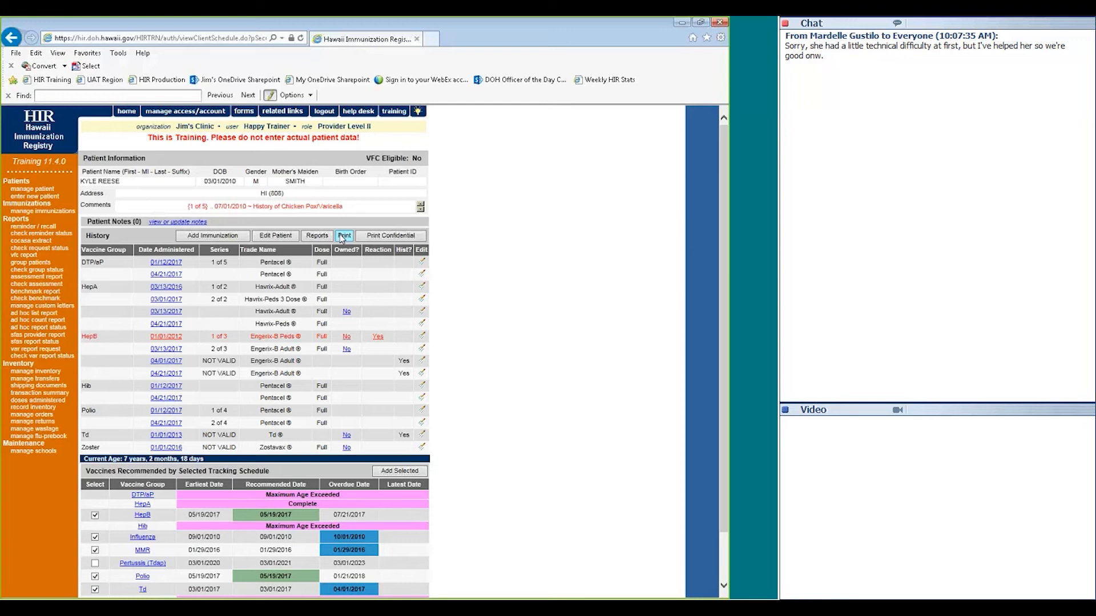
View the printable and confidential printable schedules, closing the print options without printing
left_click(341, 238)
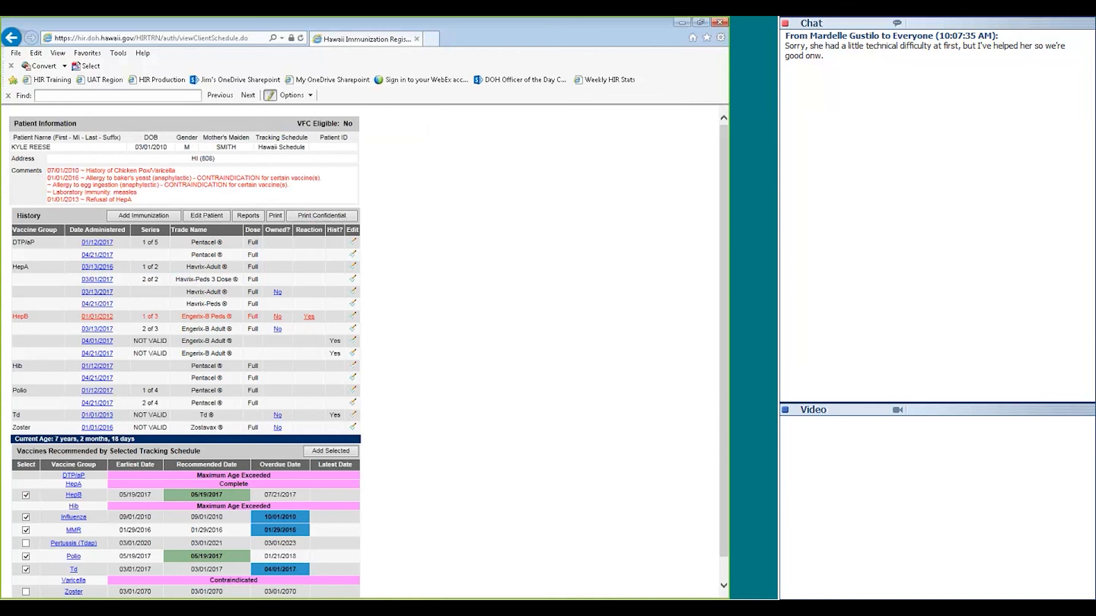
left_click(12, 39)
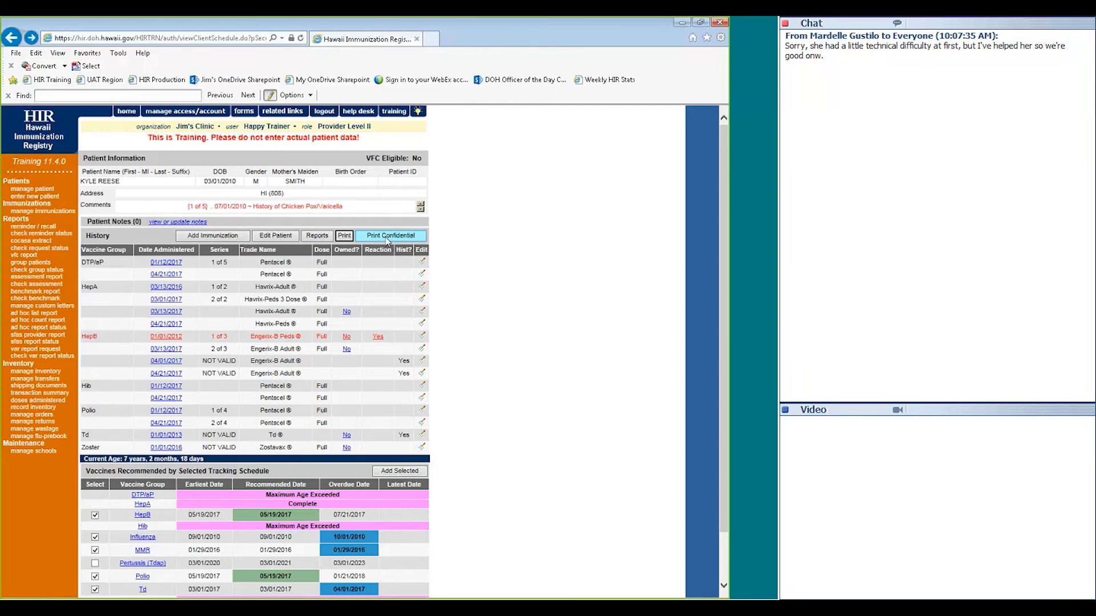
left_click(386, 239)
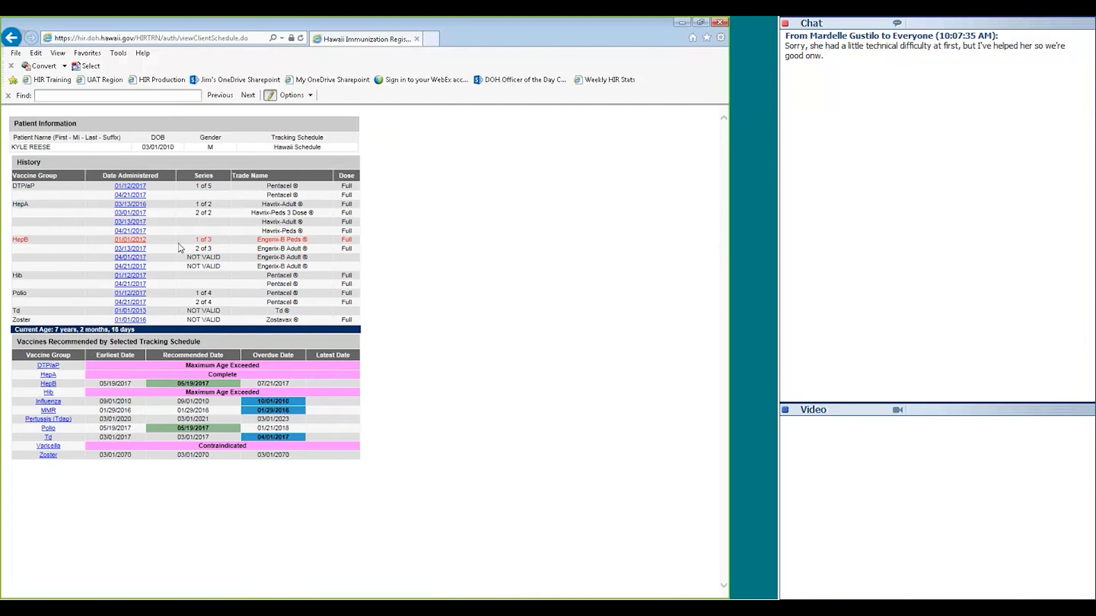
left_click(16, 53)
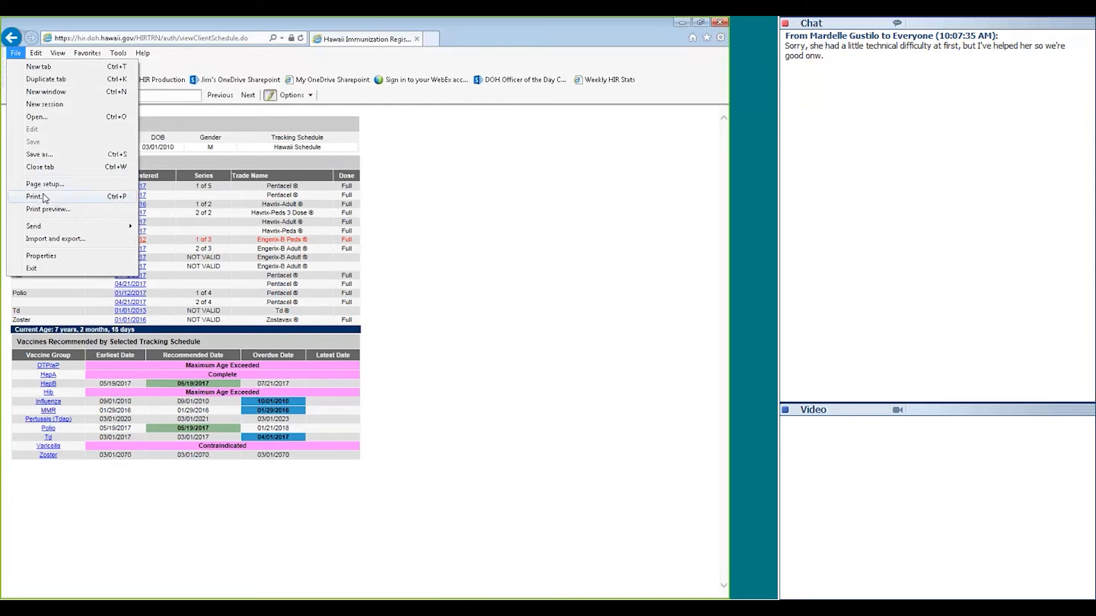
left_click(440, 251)
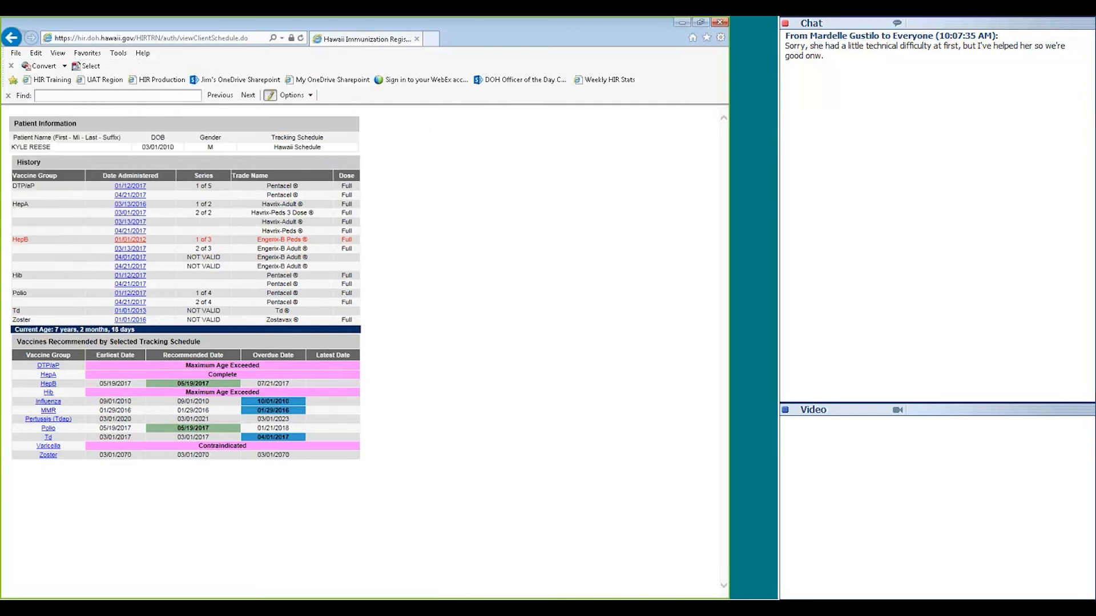
left_click(11, 39)
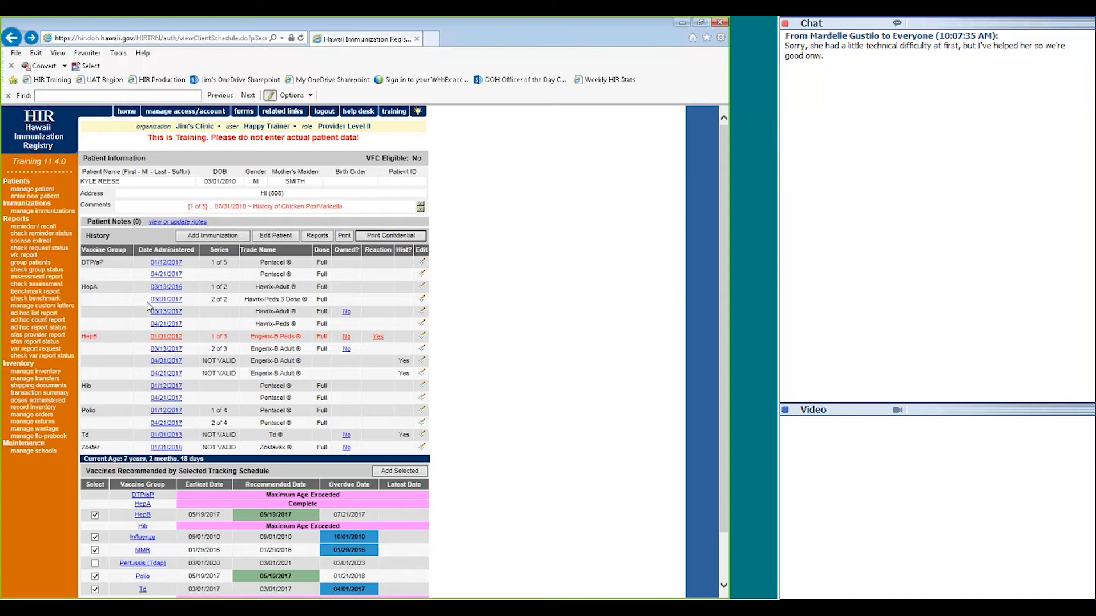
Review the schedule explanations for the DTaP dose and the invalid, too-soon HepB dose
left_click(160, 264)
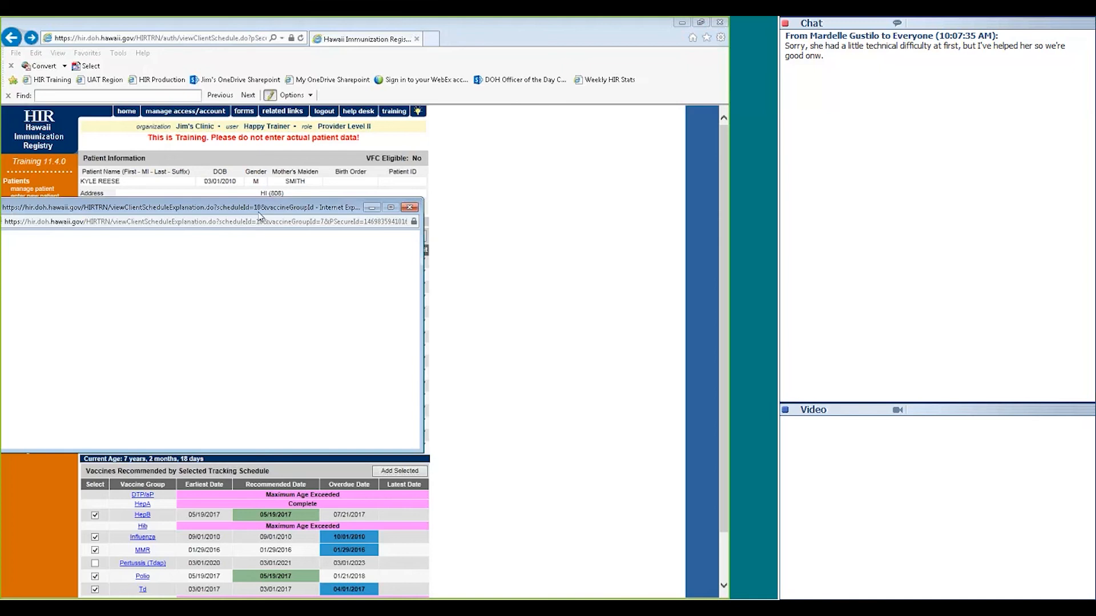
left_click_drag(212, 208, 347, 207)
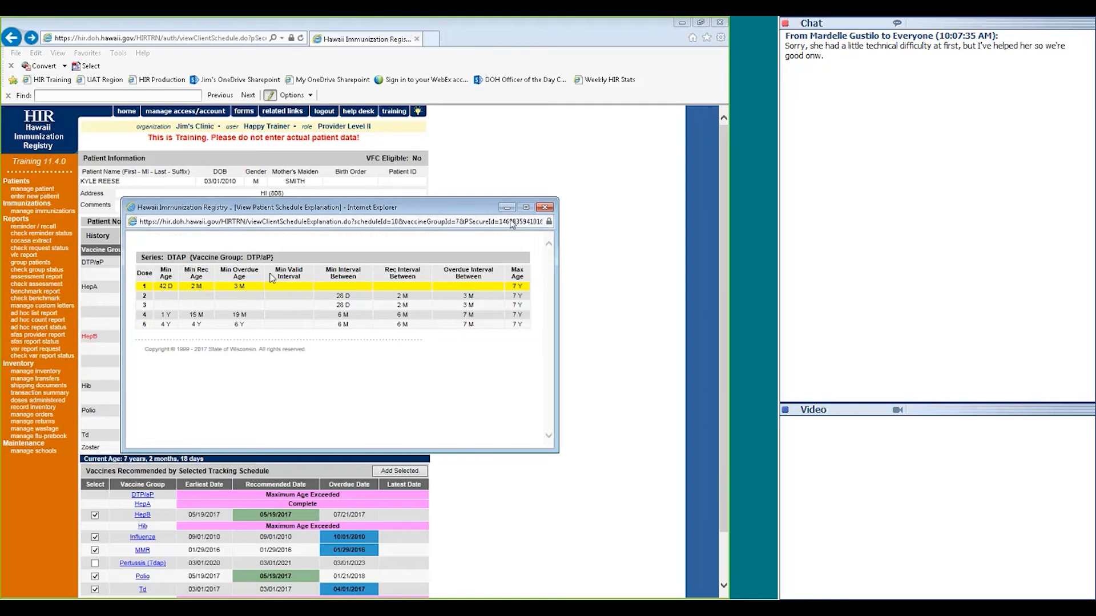
left_click(545, 208)
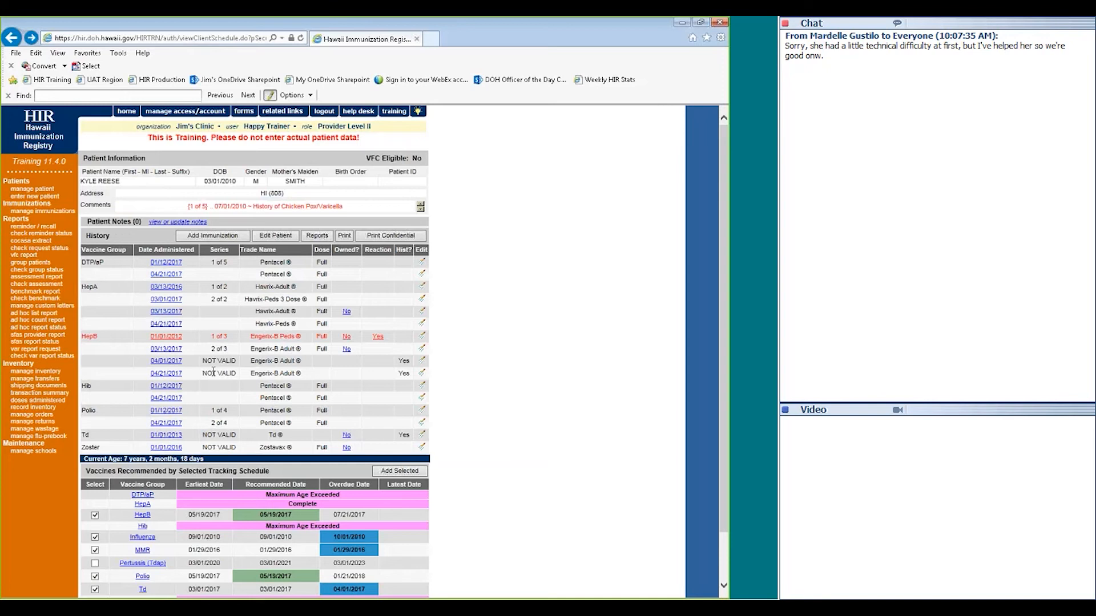
left_click(176, 375)
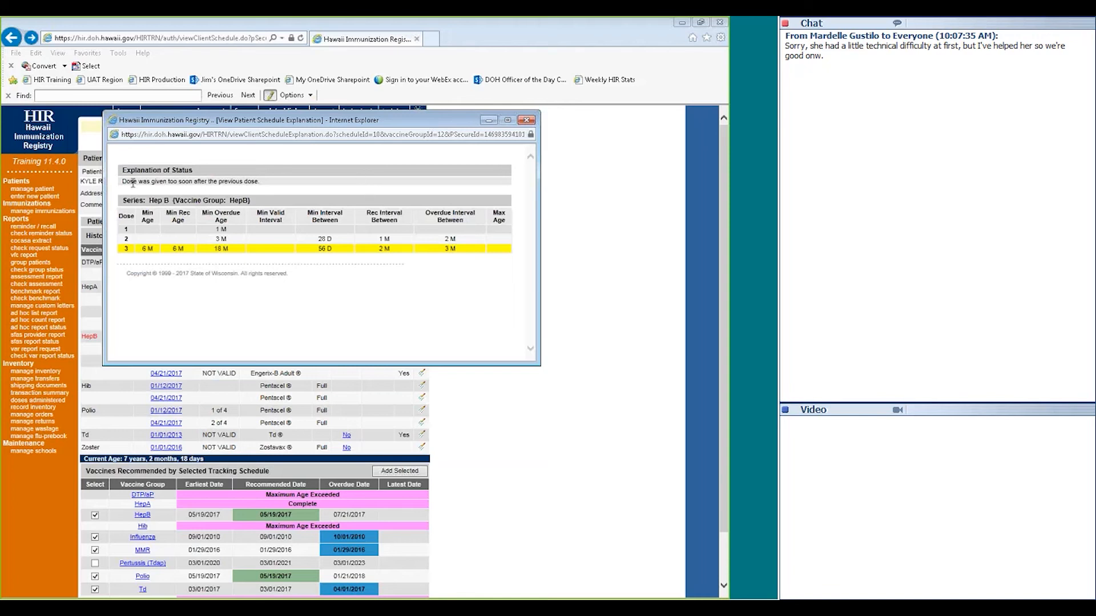
left_click_drag(121, 182, 258, 185)
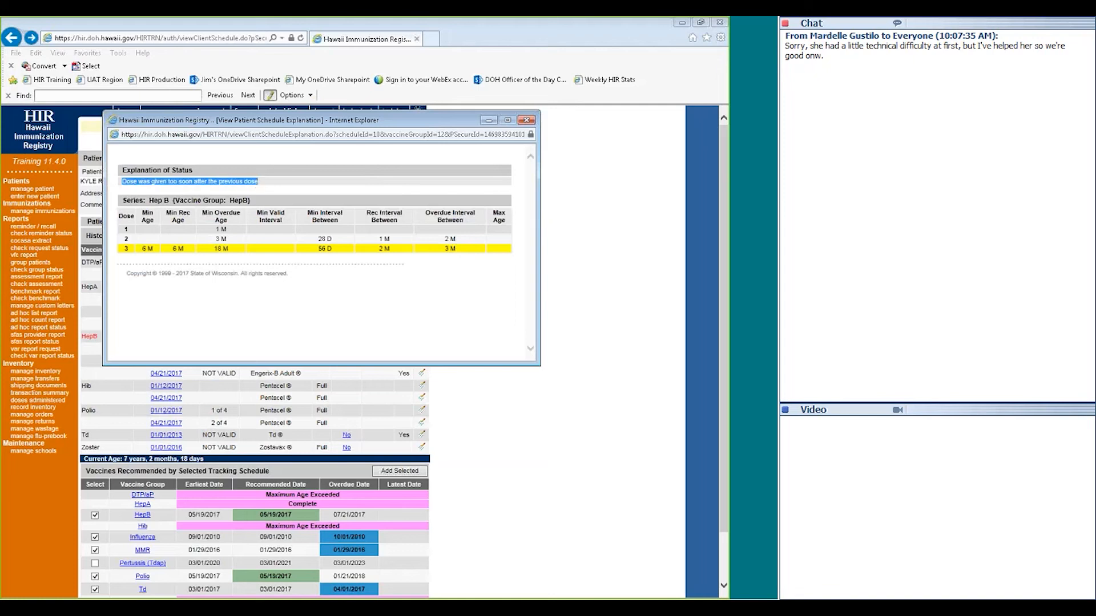
left_click(526, 121)
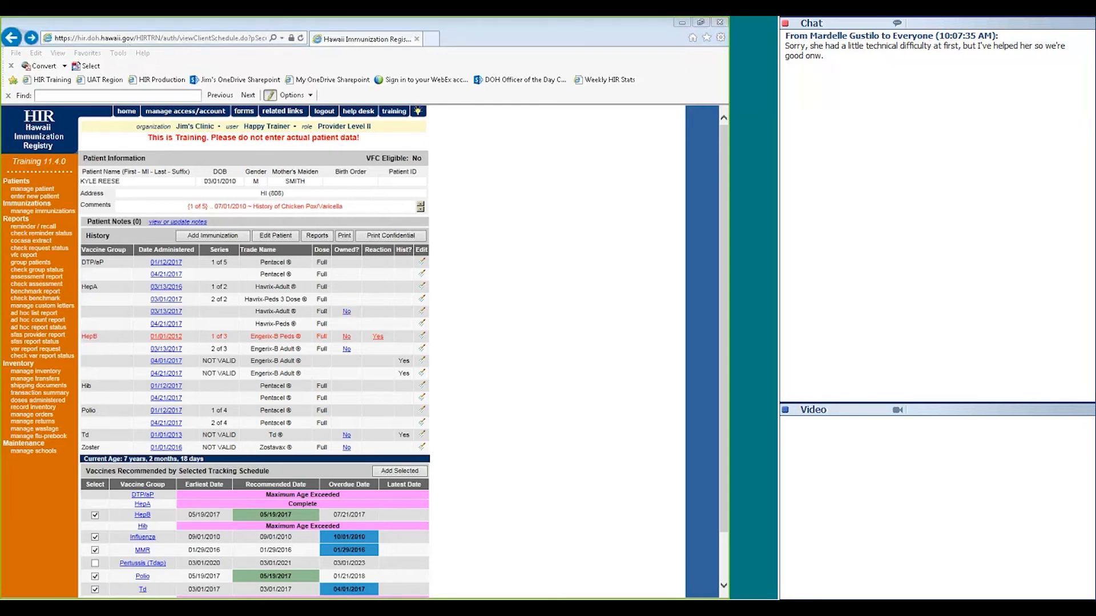
Check the organization that recorded the HepB dose and the reaction recorded for it
left_click_drag(171, 19, 247, 190)
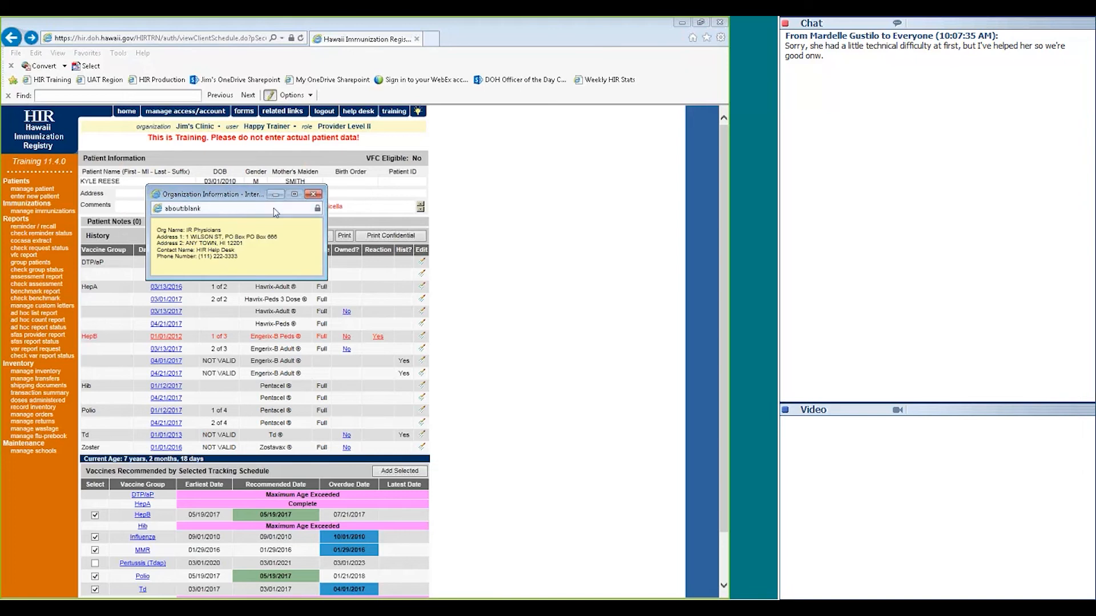
left_click_drag(239, 257, 167, 231)
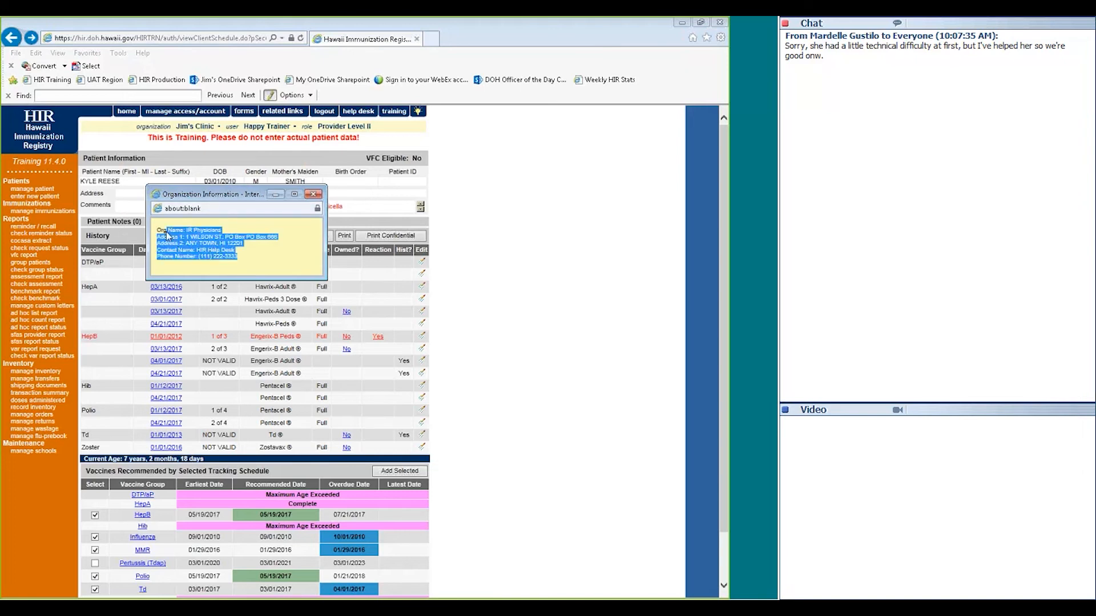
left_click(174, 238)
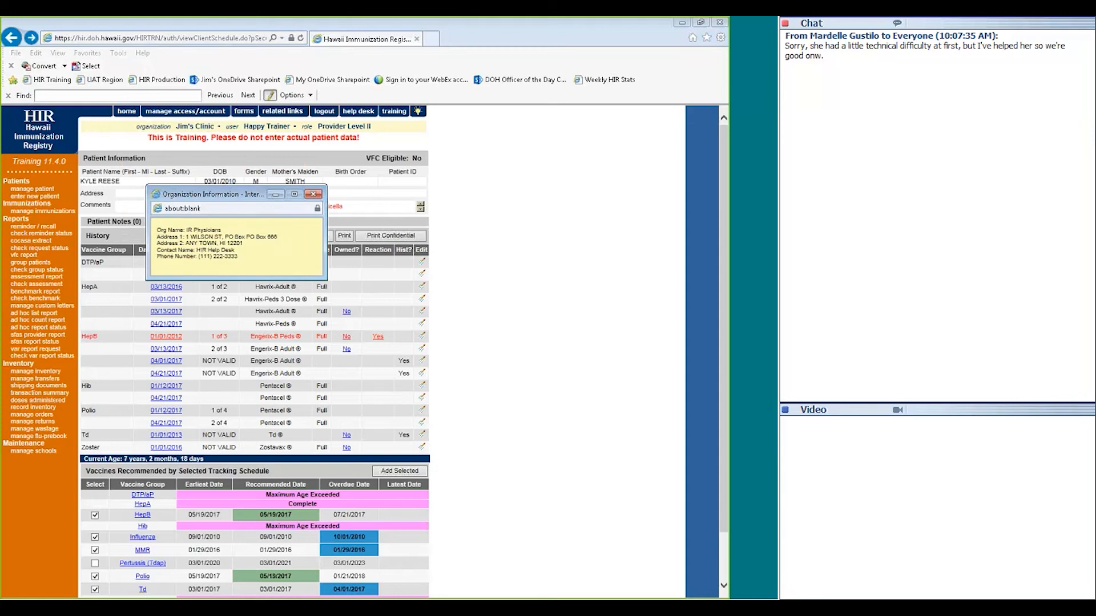
left_click(313, 194)
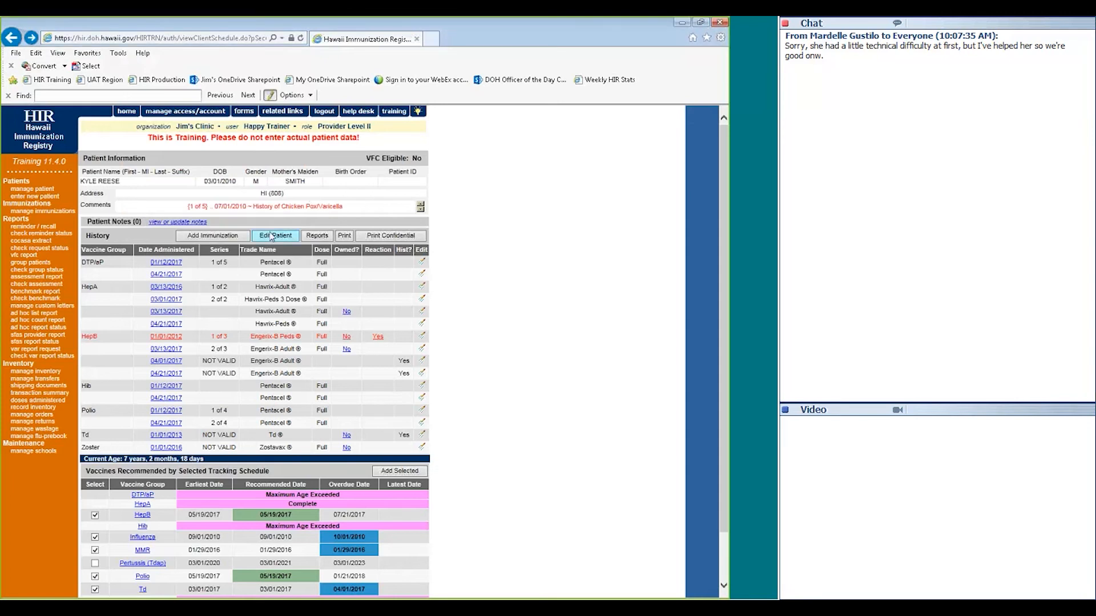
left_click(376, 341)
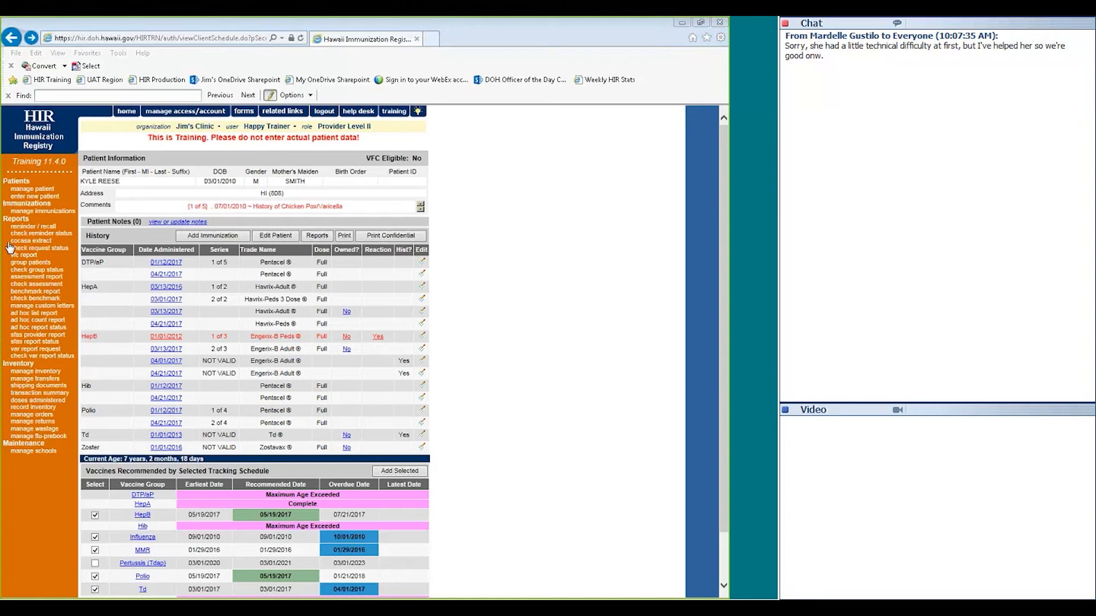
left_click_drag(1, 247, 282, 208)
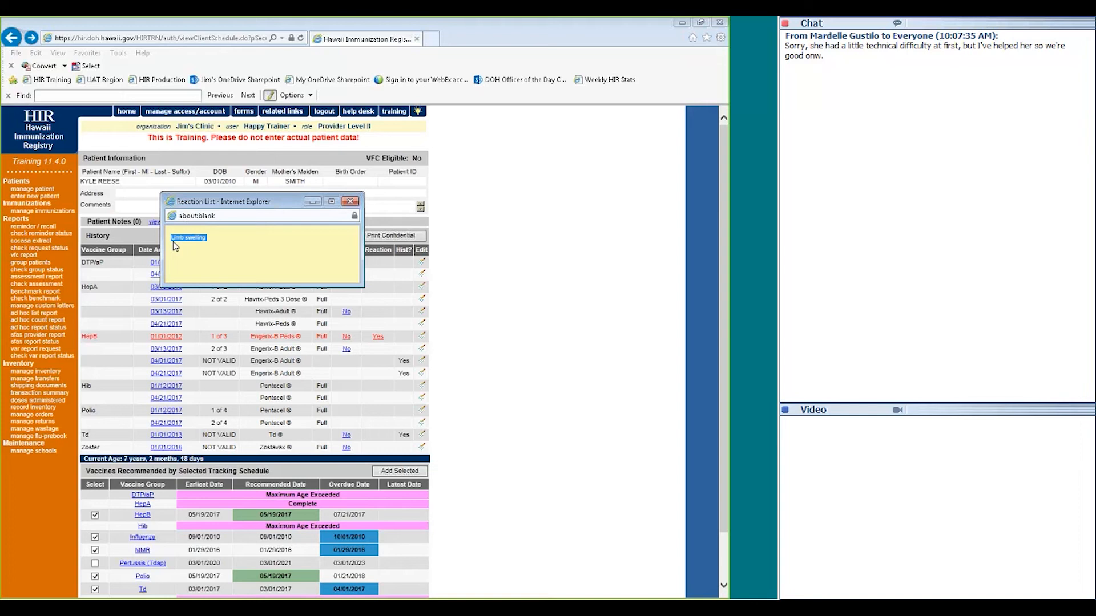
left_click(351, 201)
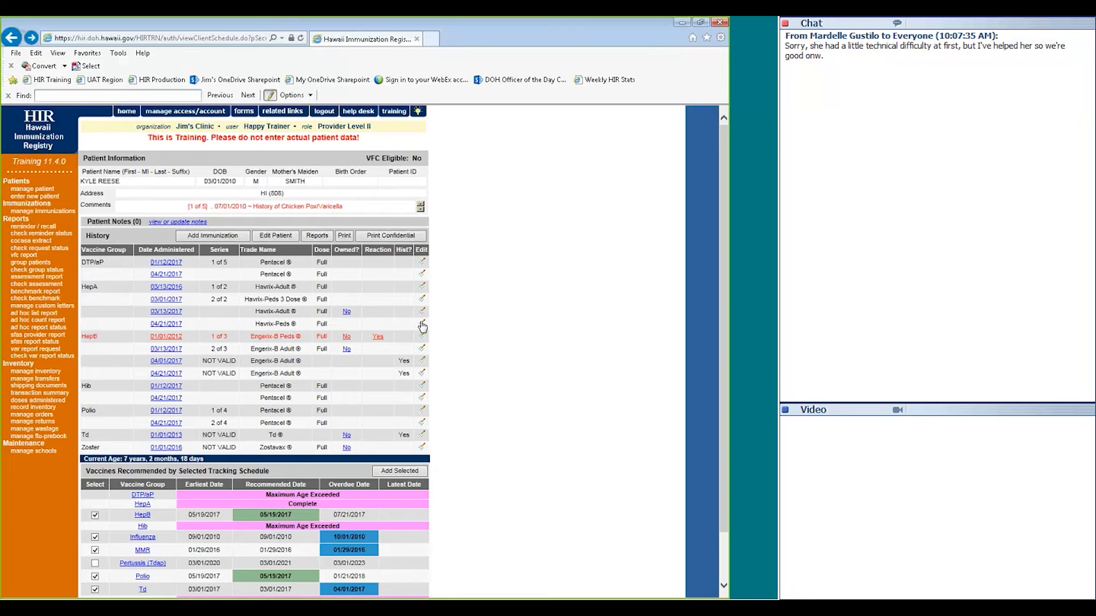
Inspect the 04/21/2017 HepA dose's eligibility, date provided and VIS date, then discard the edit
left_click(422, 326)
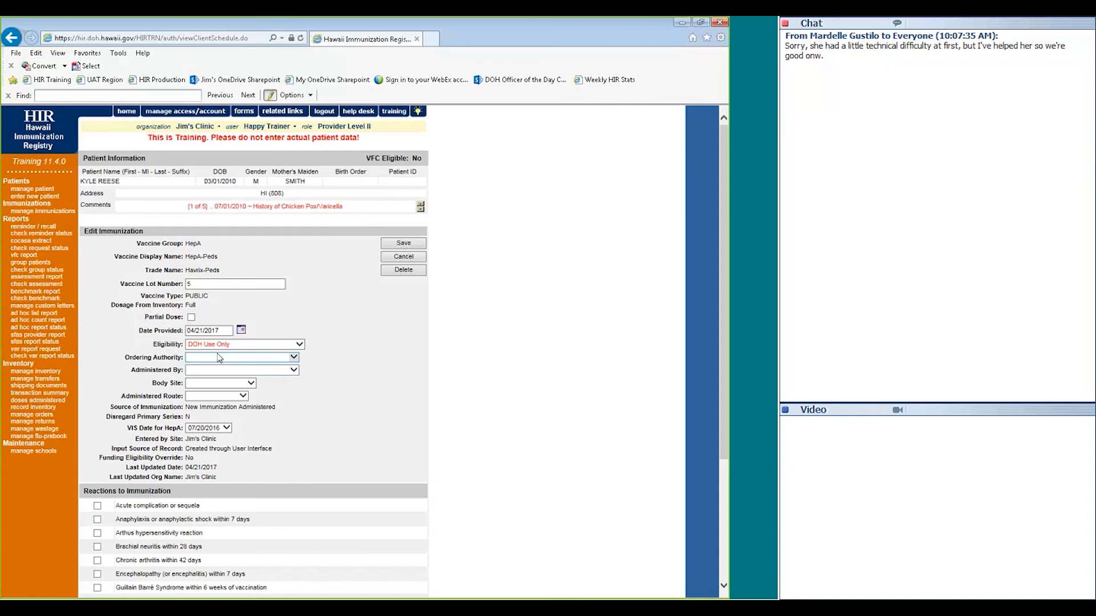
left_click(297, 344)
key("Return")
left_click(203, 331)
left_click(217, 428)
left_click(261, 435)
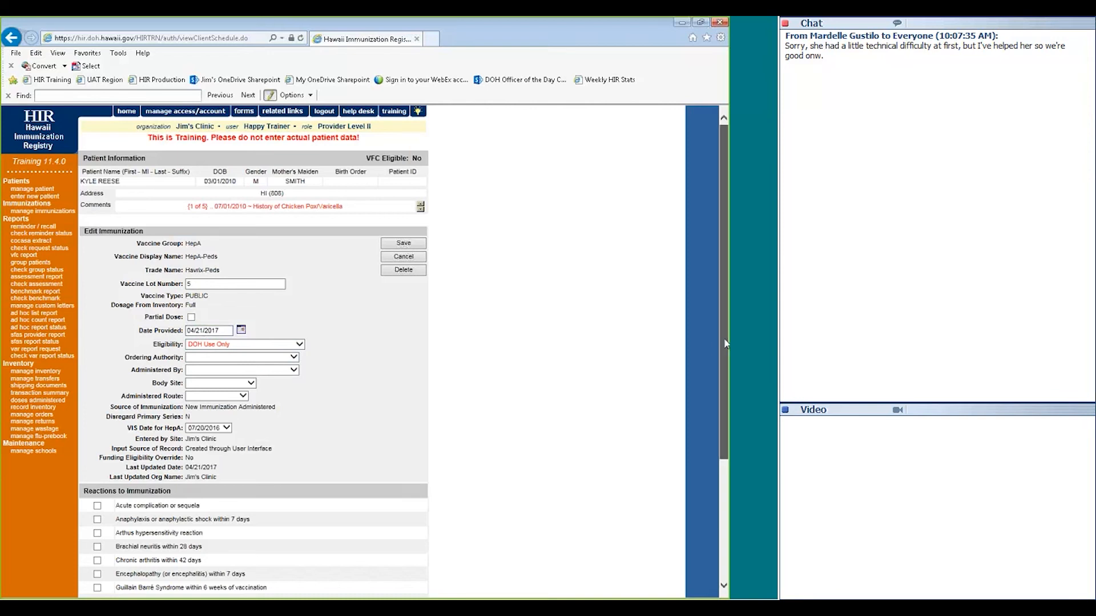
left_click_drag(724, 338, 686, 422)
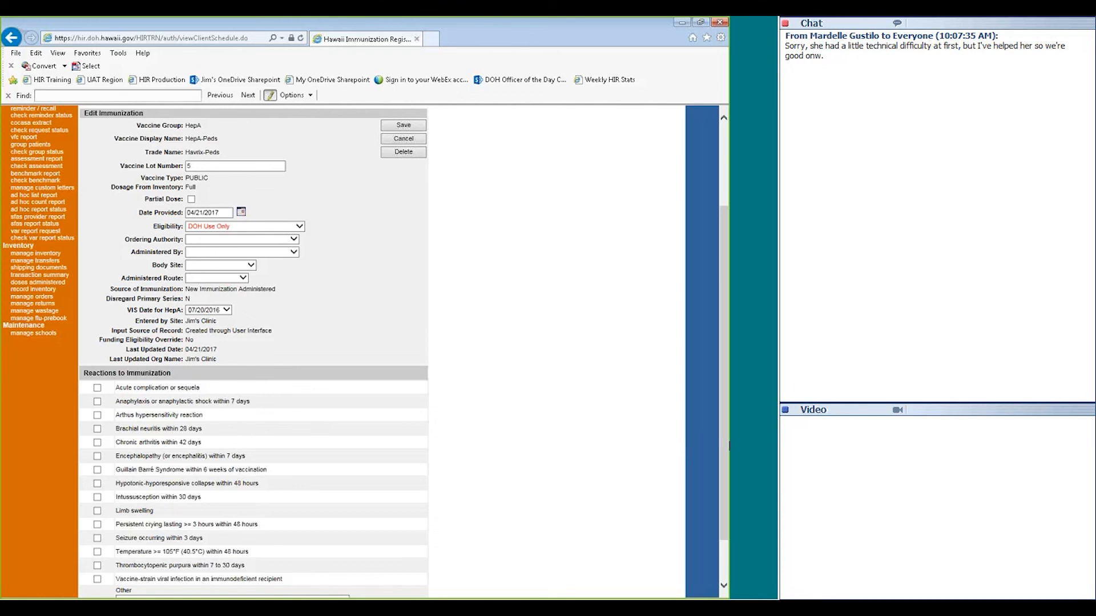
scroll(469, 318, "up", 1)
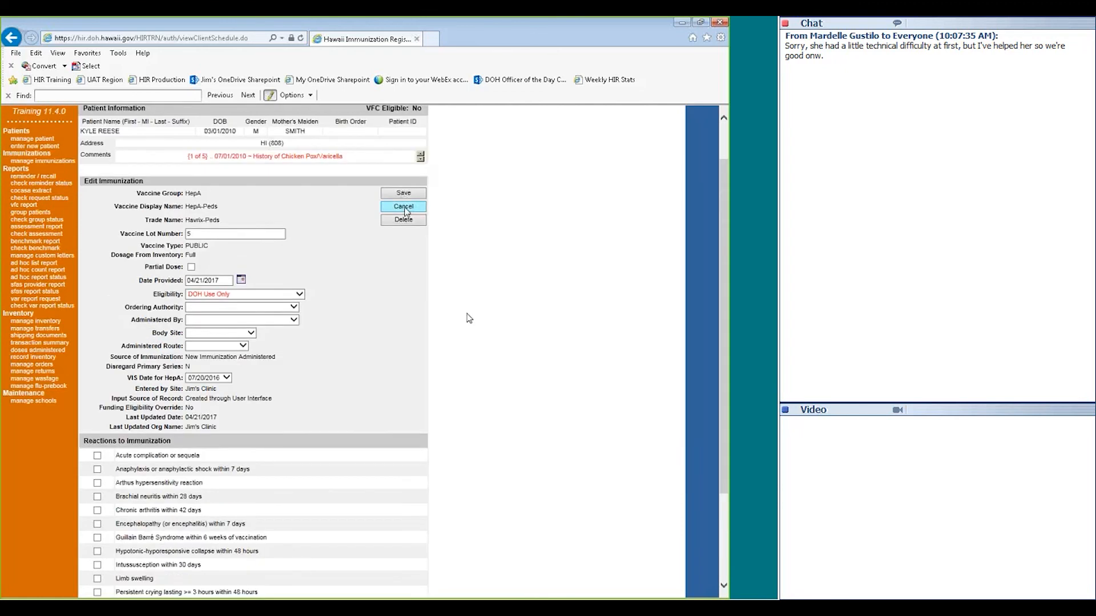
left_click(403, 207)
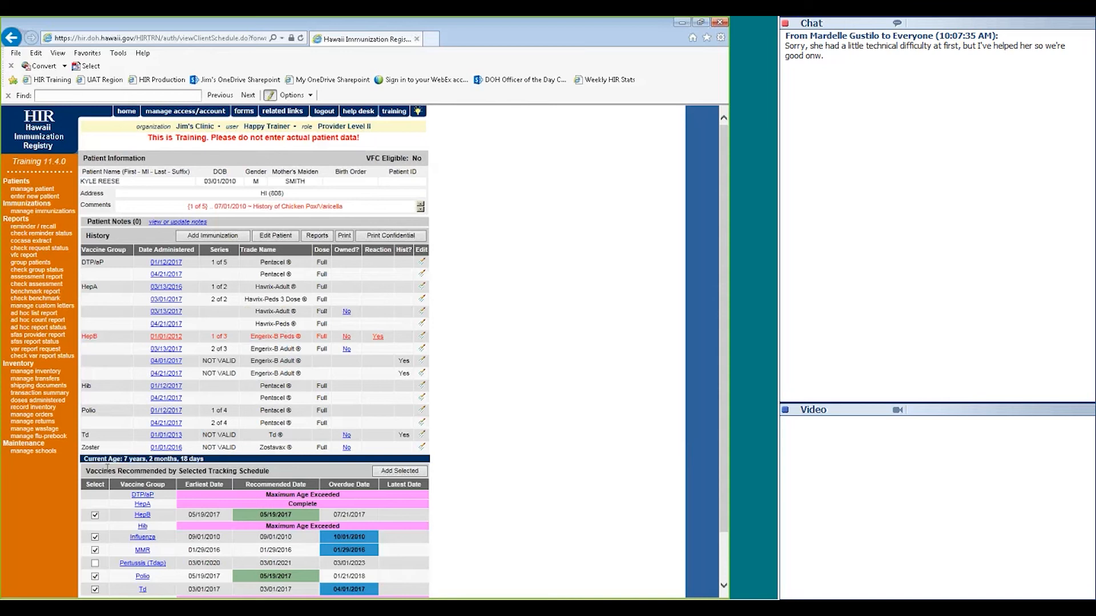
Note the patient's current age and uncheck Influenza from the vaccines to record
triple_click(194, 460)
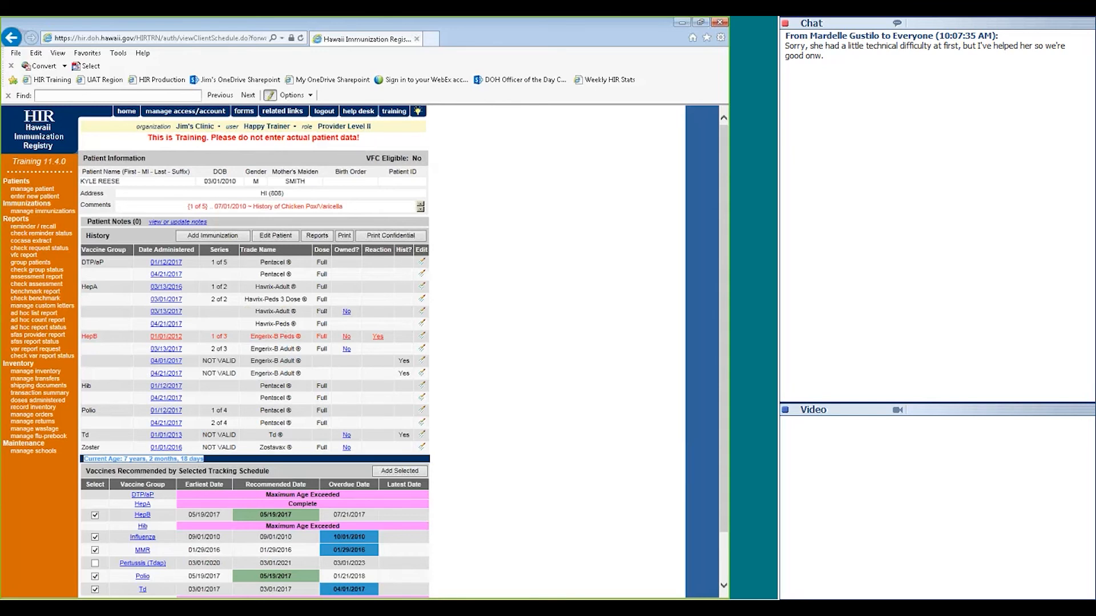
scroll(121, 422, "down", 2)
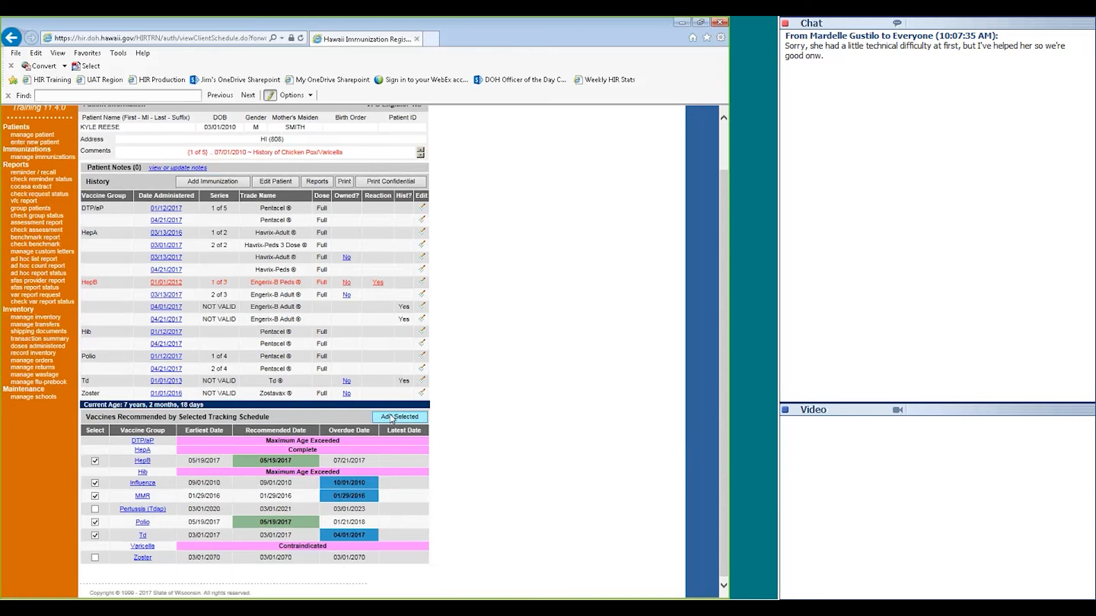
left_click(95, 485)
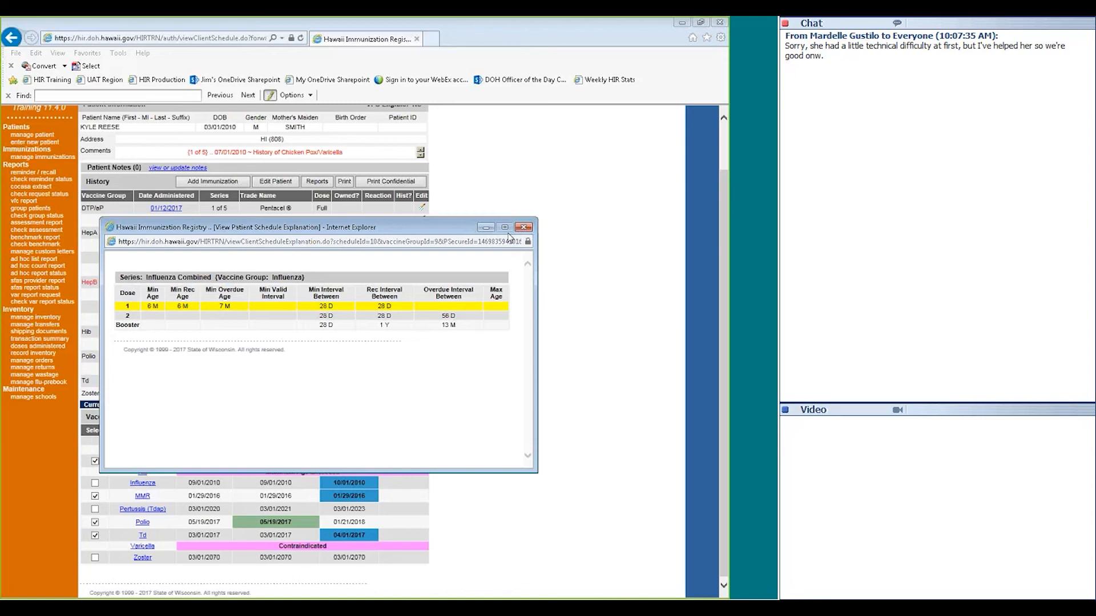
Close the Influenza schedule explanation and scroll back up the patient page
left_click(523, 227)
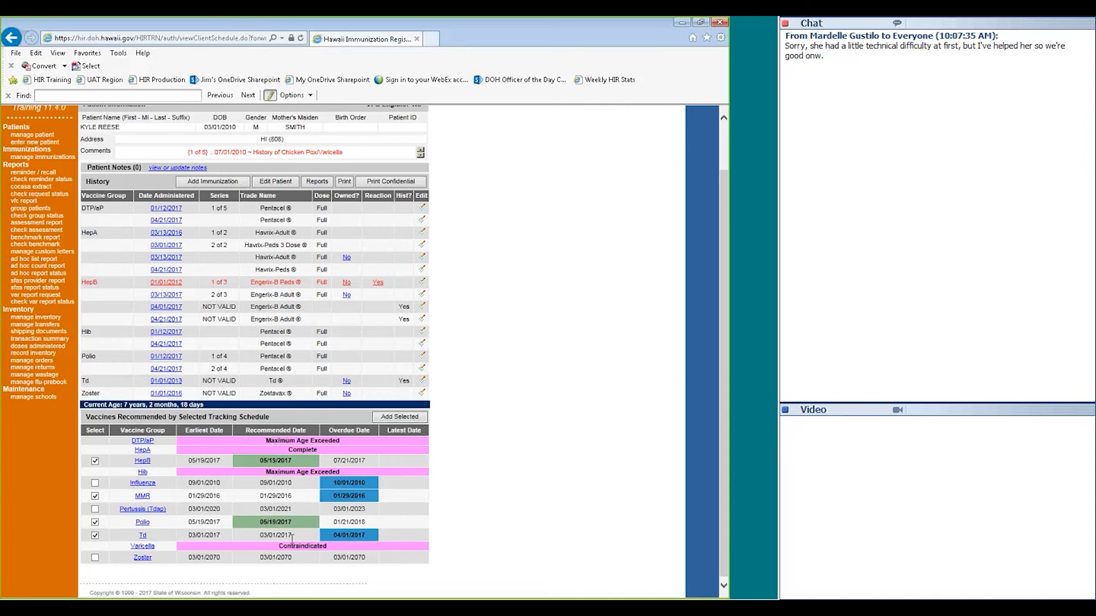
left_click_drag(722, 458, 715, 429)
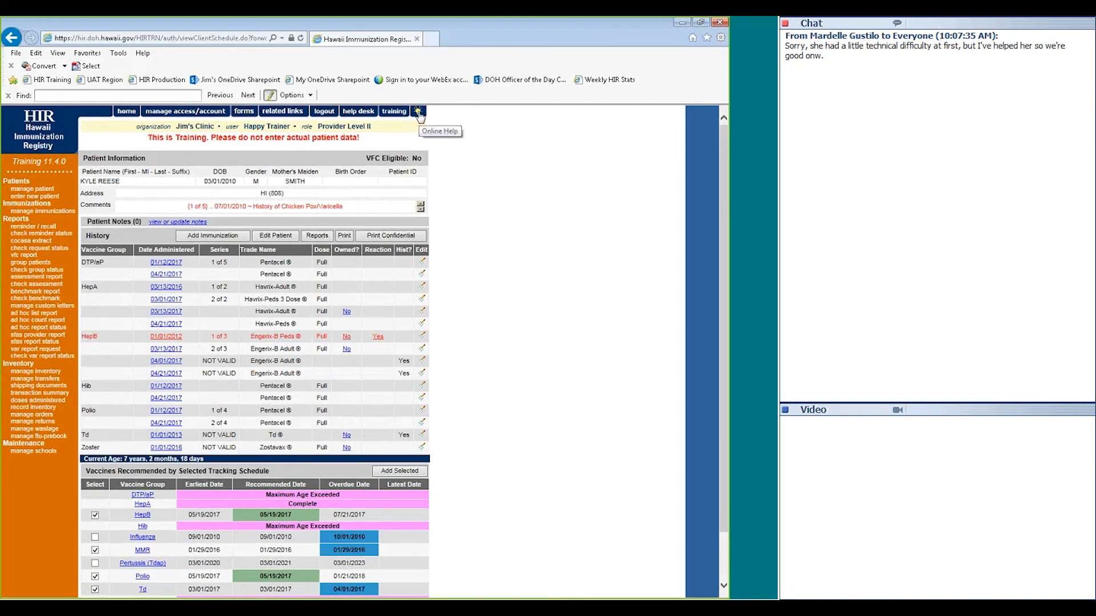
left_click(419, 113)
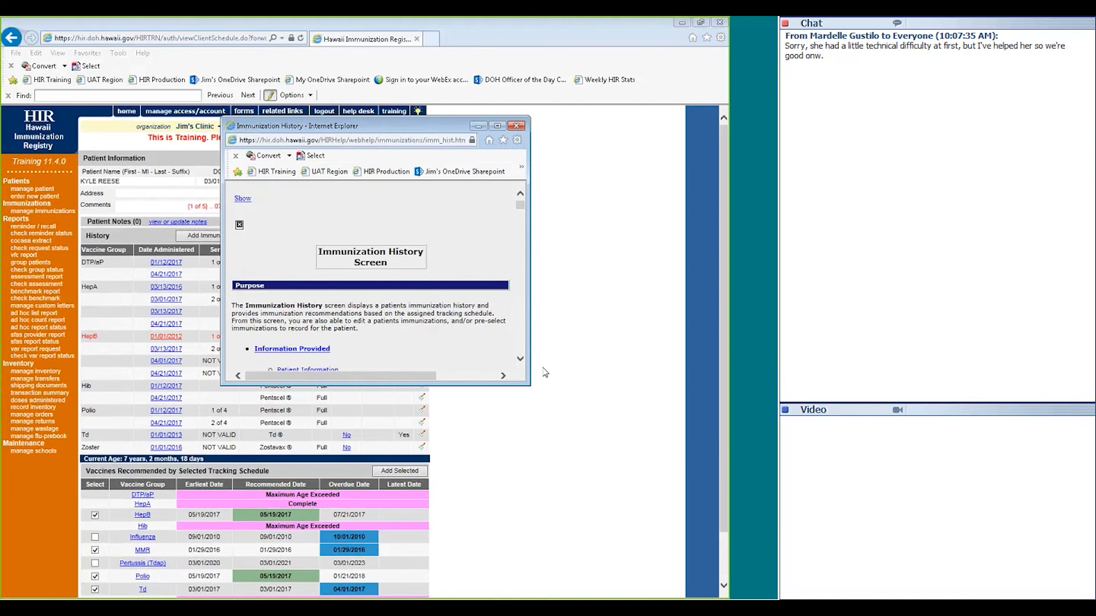
left_click_drag(530, 386, 561, 543)
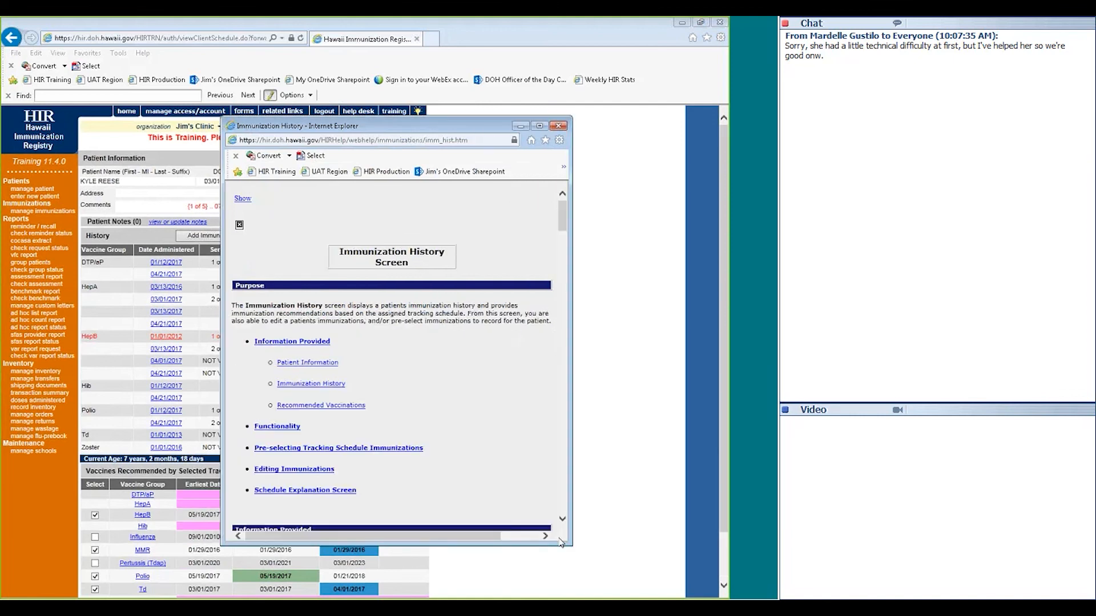
left_click_drag(562, 231, 564, 365)
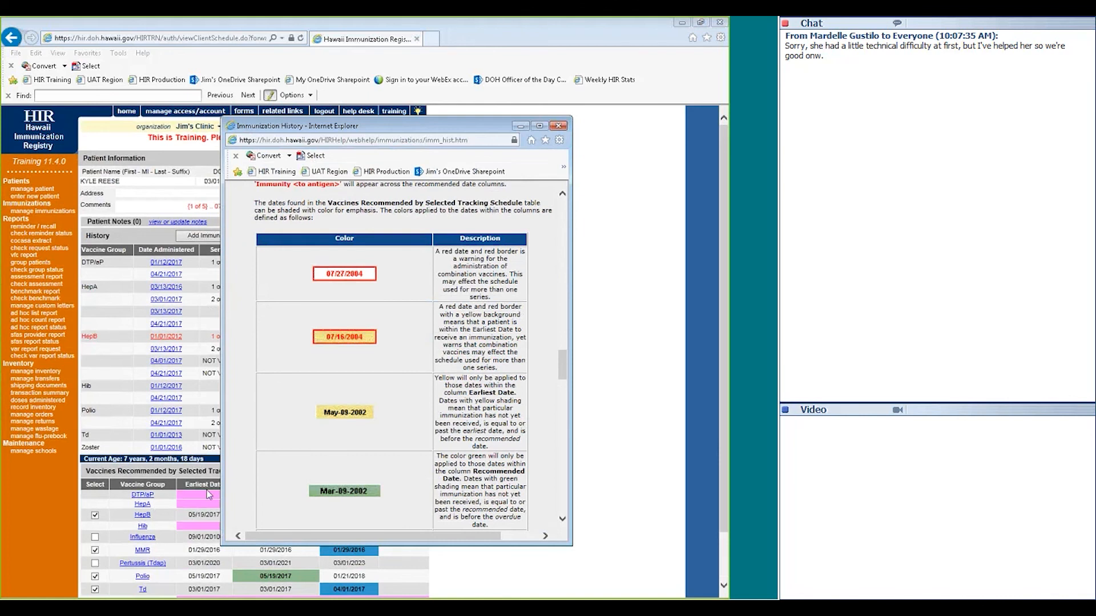
mouse_move(567, 368)
left_mouse_down()
mouse_move(567, 409)
mouse_move(558, 371)
left_mouse_up()
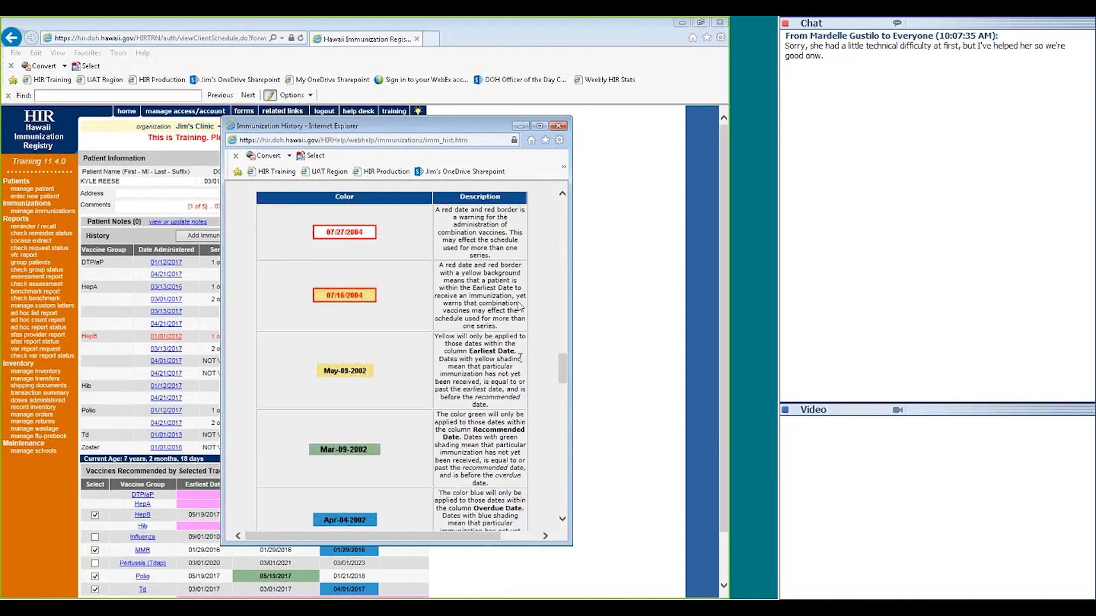
left_click(557, 126)
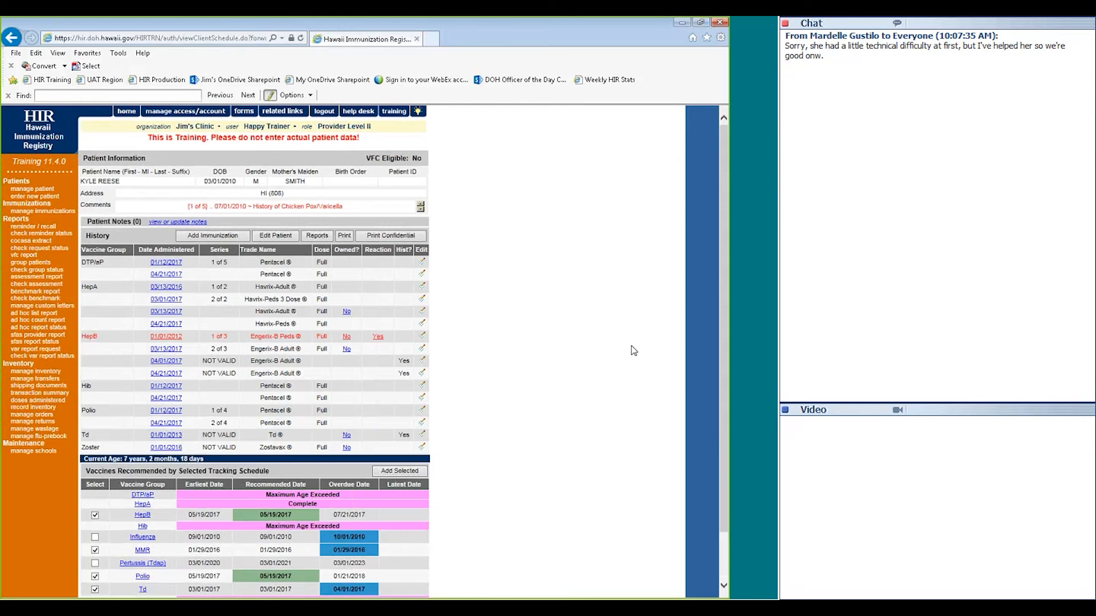
Start adding immunizations with DTP/aP from HIR inventory and HepA from other inventory
left_click(192, 238)
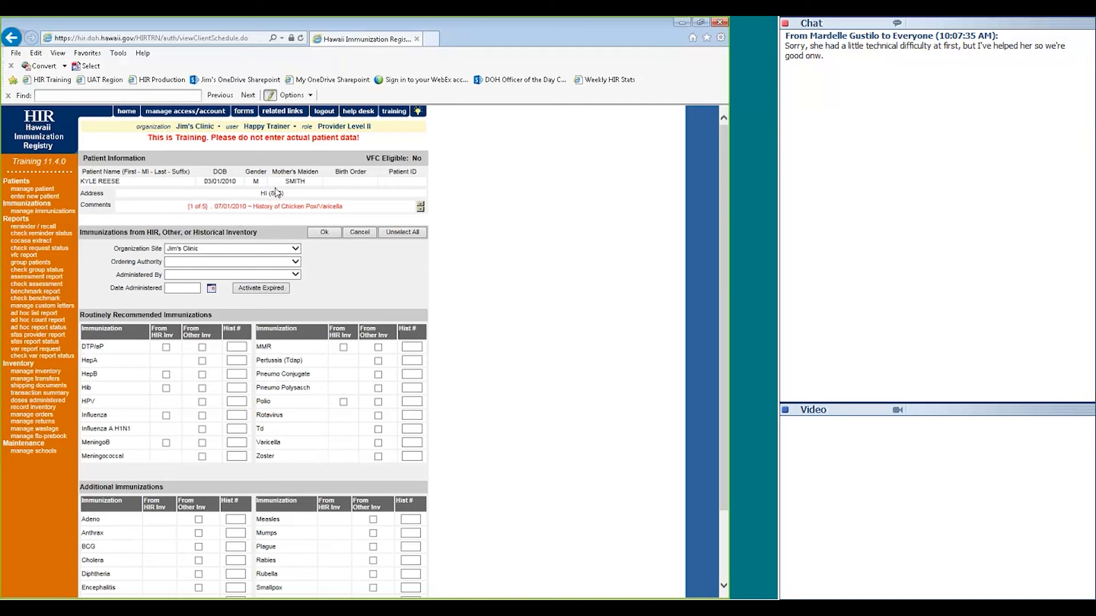
triple_click(416, 161)
left_click(416, 161)
left_click(166, 348)
left_click(202, 361)
Set Steven's Clinic as the administering clinic and bring up the date administered calendar
left_click(206, 276)
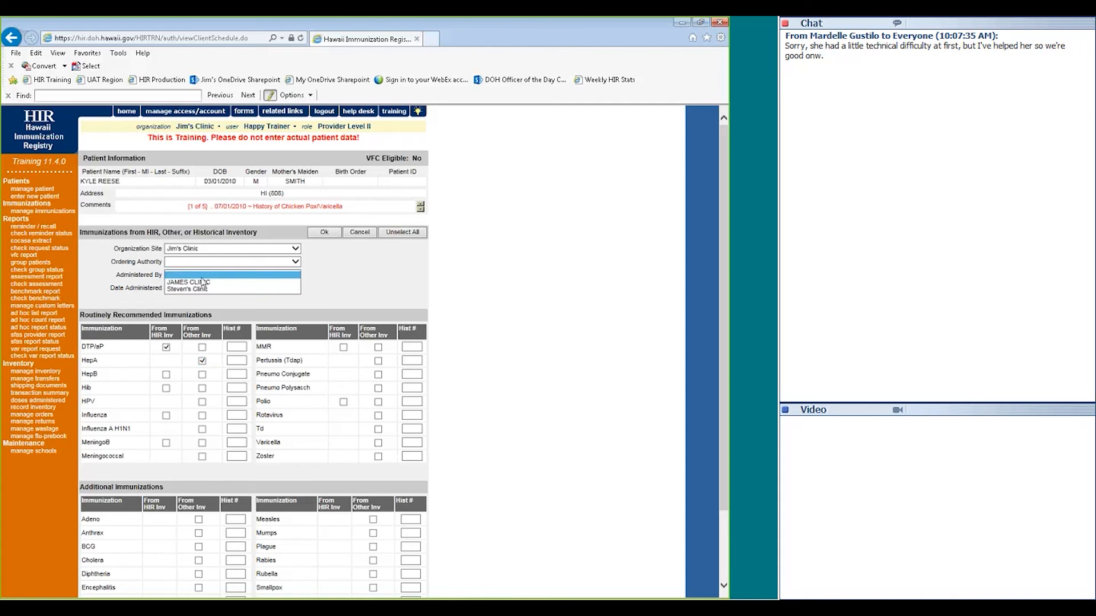
left_click(197, 289)
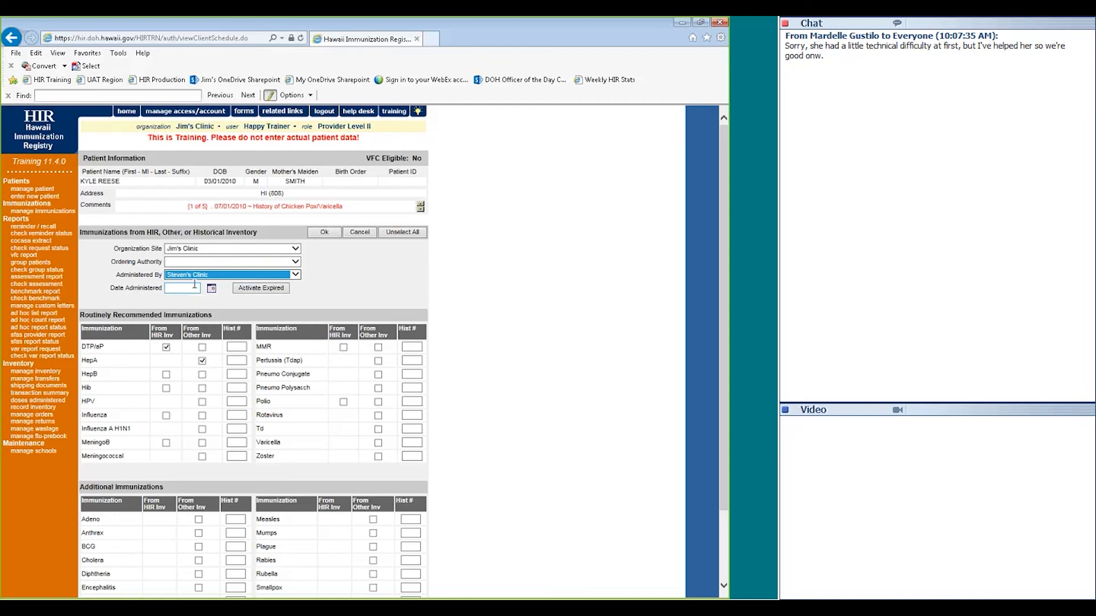
left_click(189, 287)
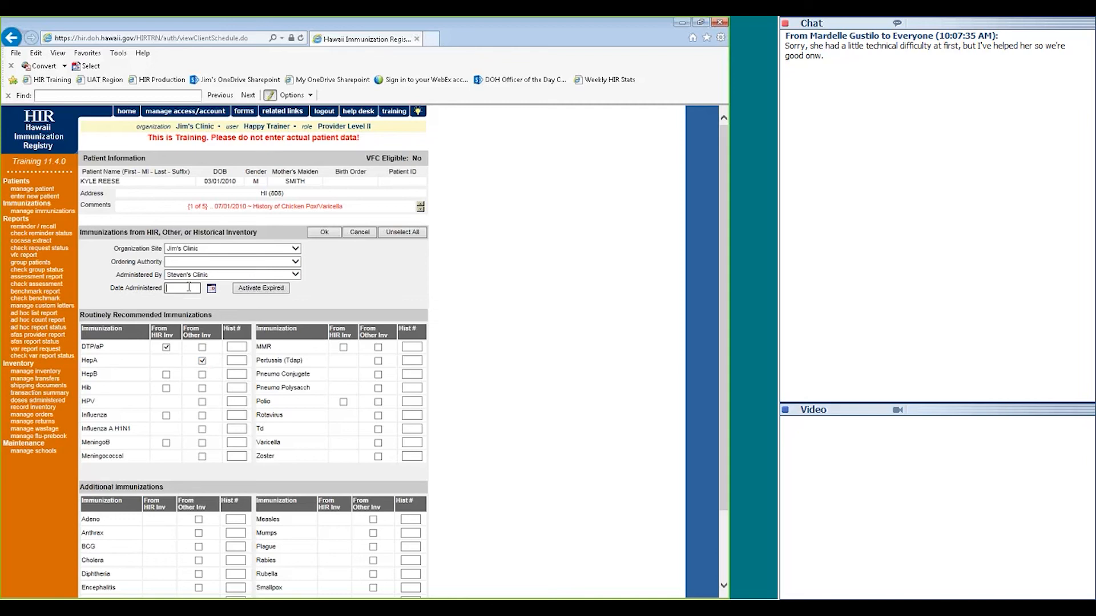
left_click(188, 287)
left_click(212, 290)
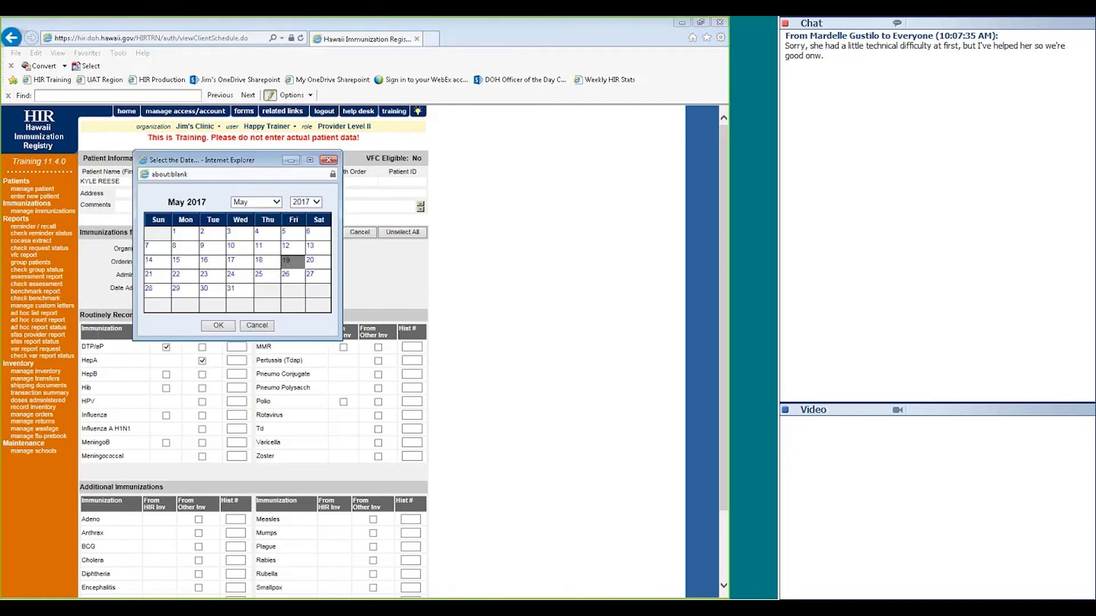
Set the date administered to 05/17/2017 from the calendar
left_click(232, 262)
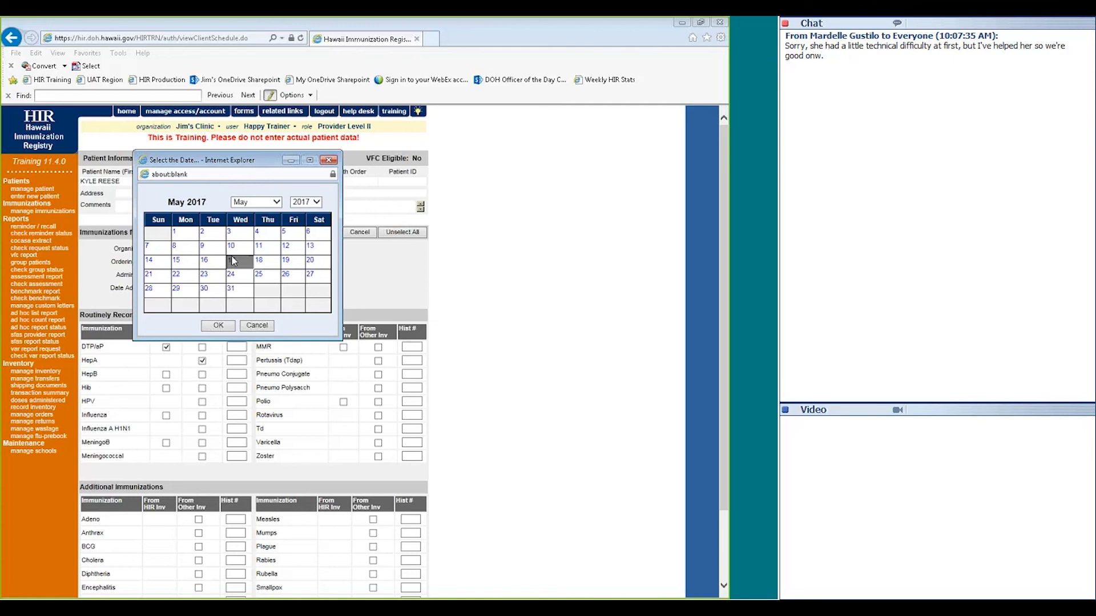
left_click(219, 326)
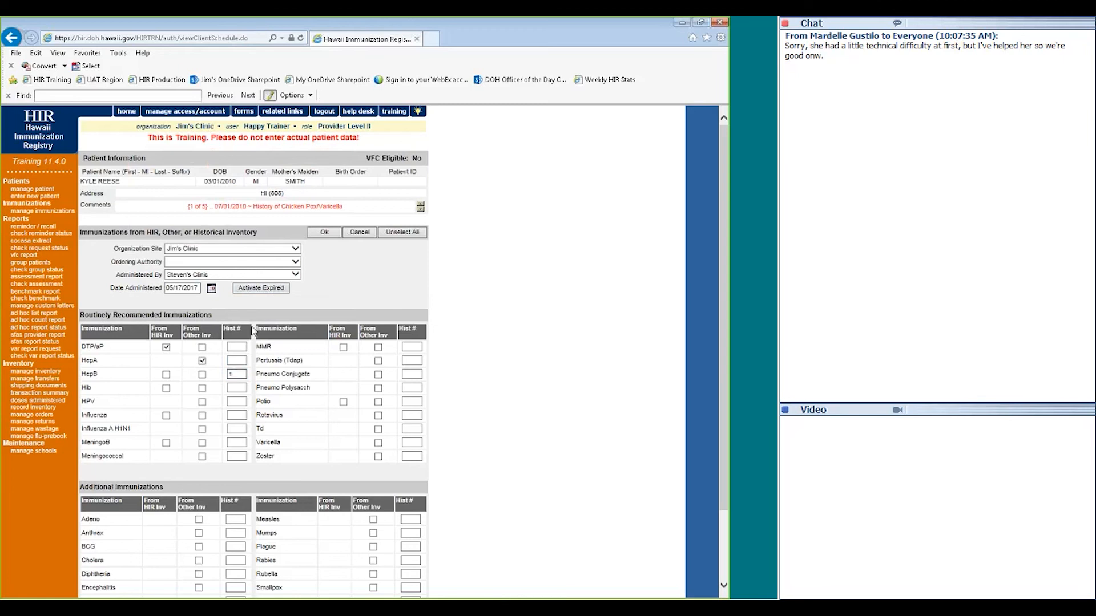
Record the DTP/aP dose as Pentacel, DOH Use Only eligibility, administered by Steven's Clinic
left_click(318, 234)
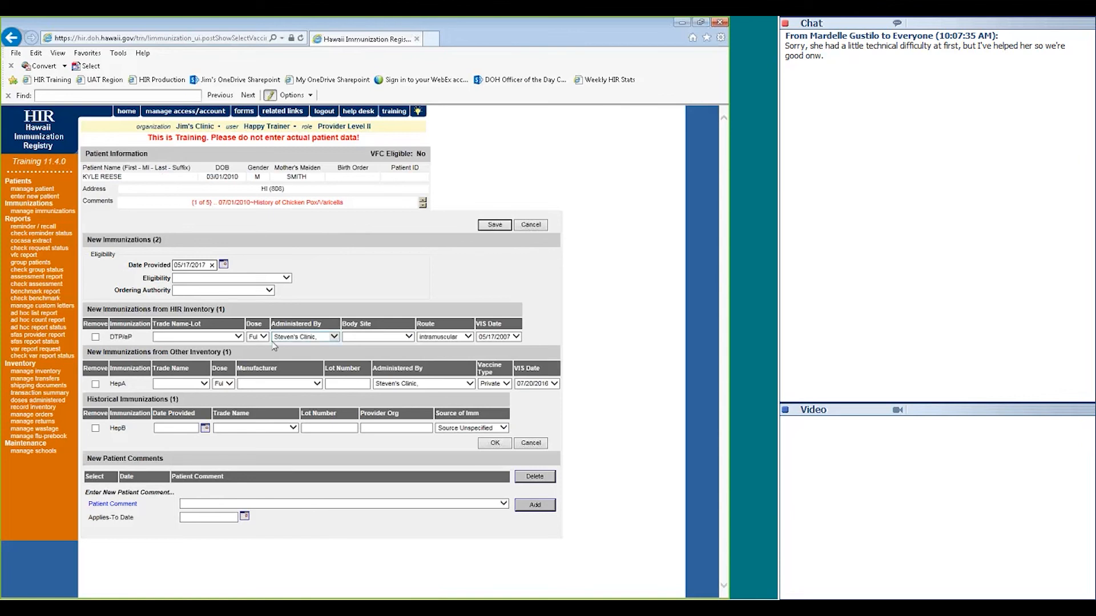
left_click(258, 282)
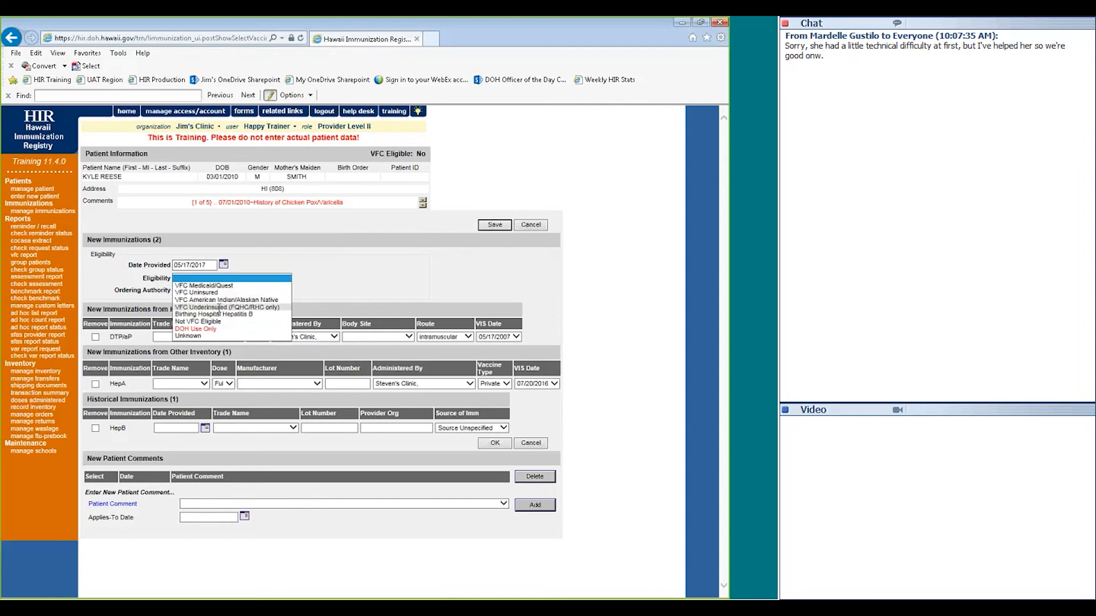
left_click(201, 332)
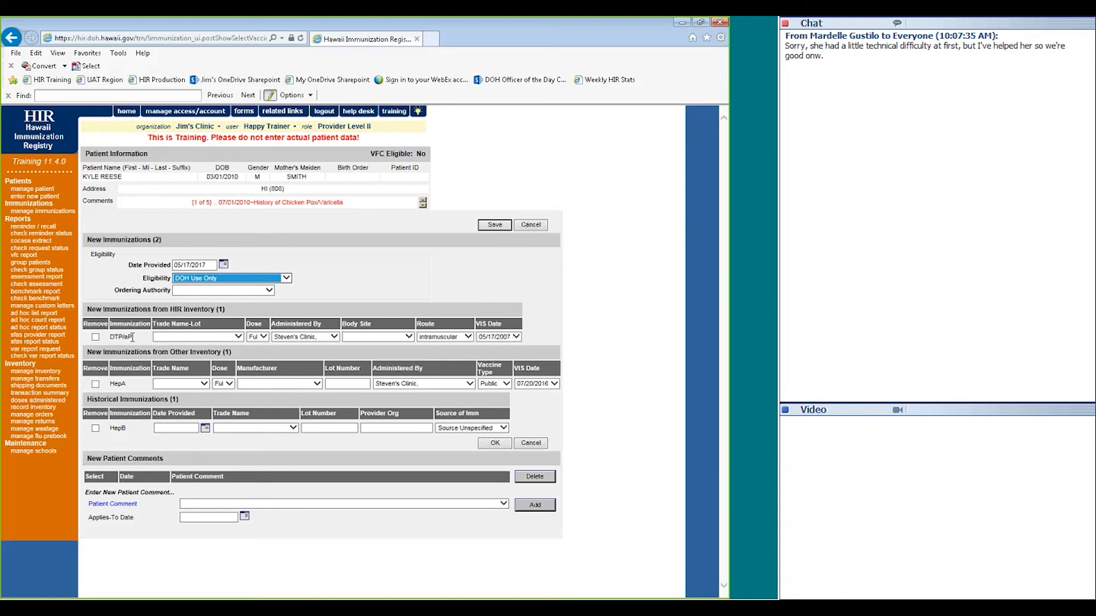
left_click(197, 337)
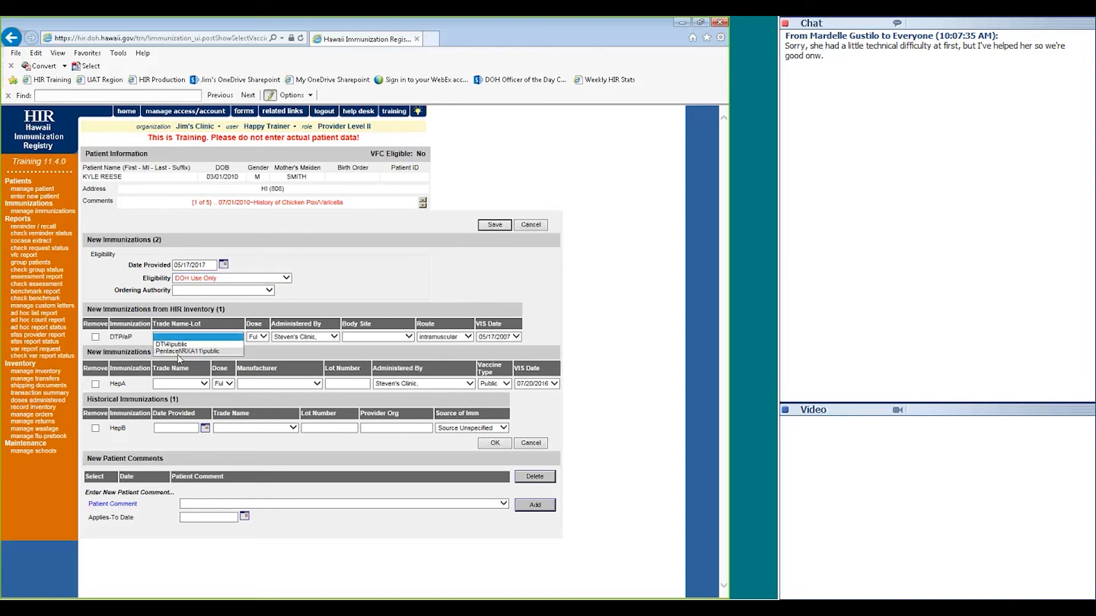
left_click(209, 351)
left_click(257, 336)
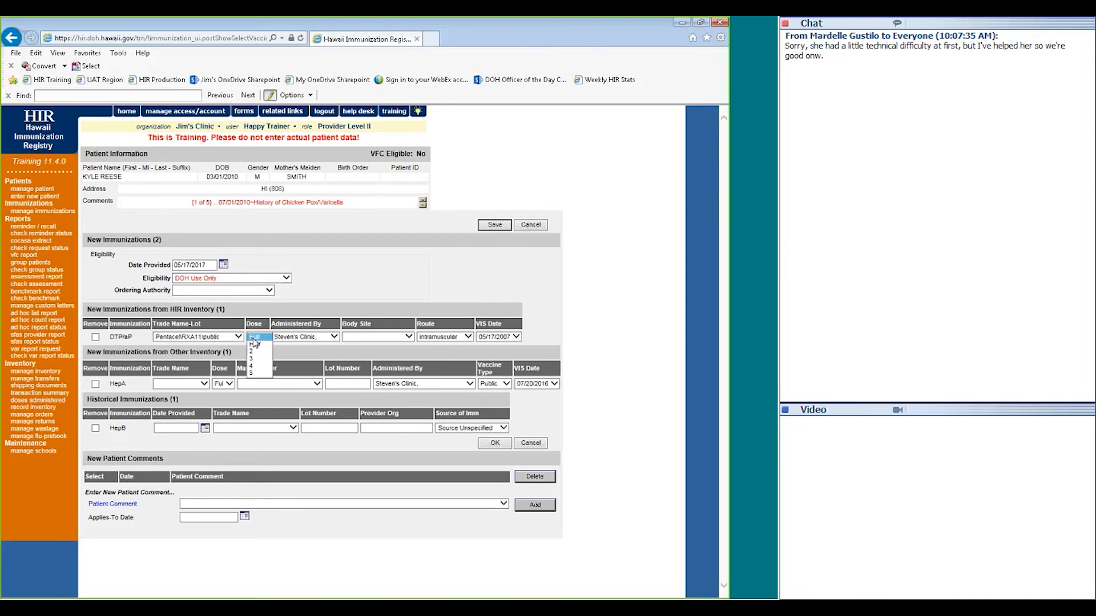
left_click(286, 337)
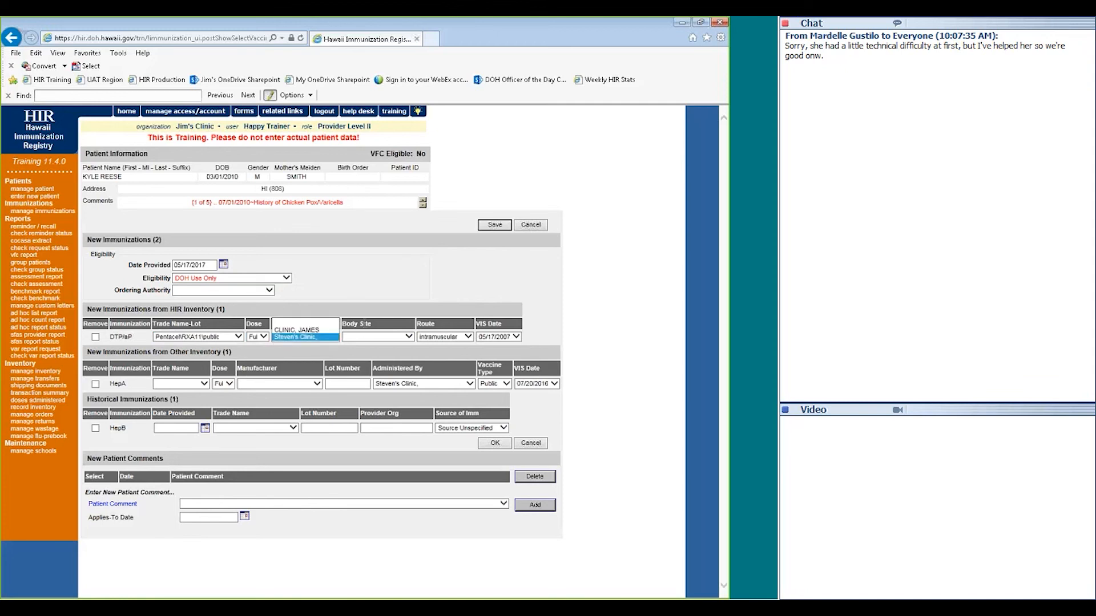
left_click(328, 341)
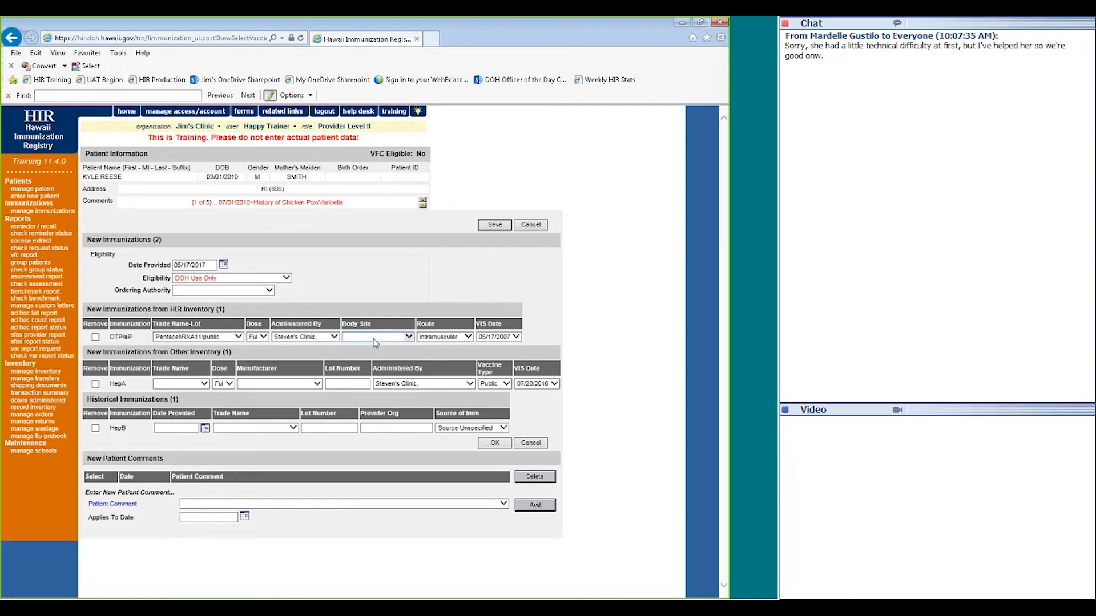
Give the DTP/aP dose right arm body site, intramuscular route and 05/17/2007 VIS date
left_click(375, 340)
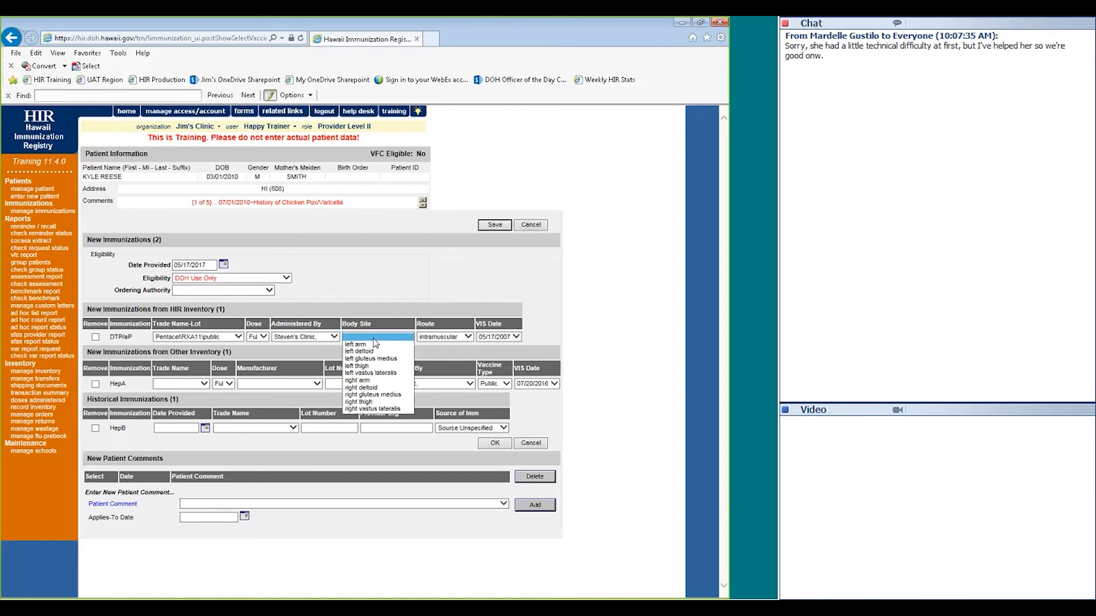
left_click(366, 380)
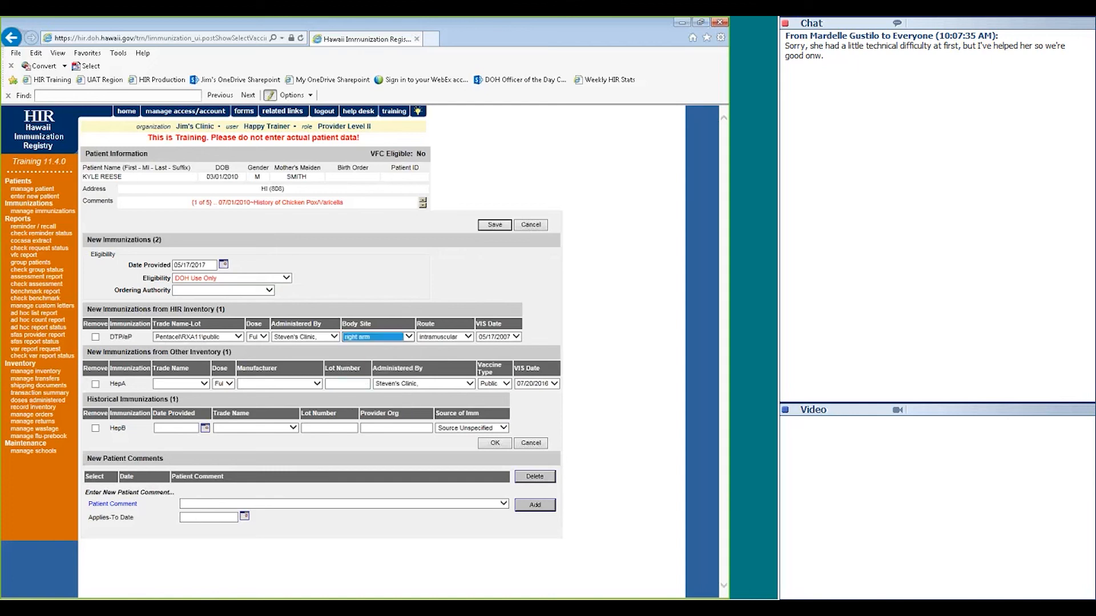
left_click(434, 339)
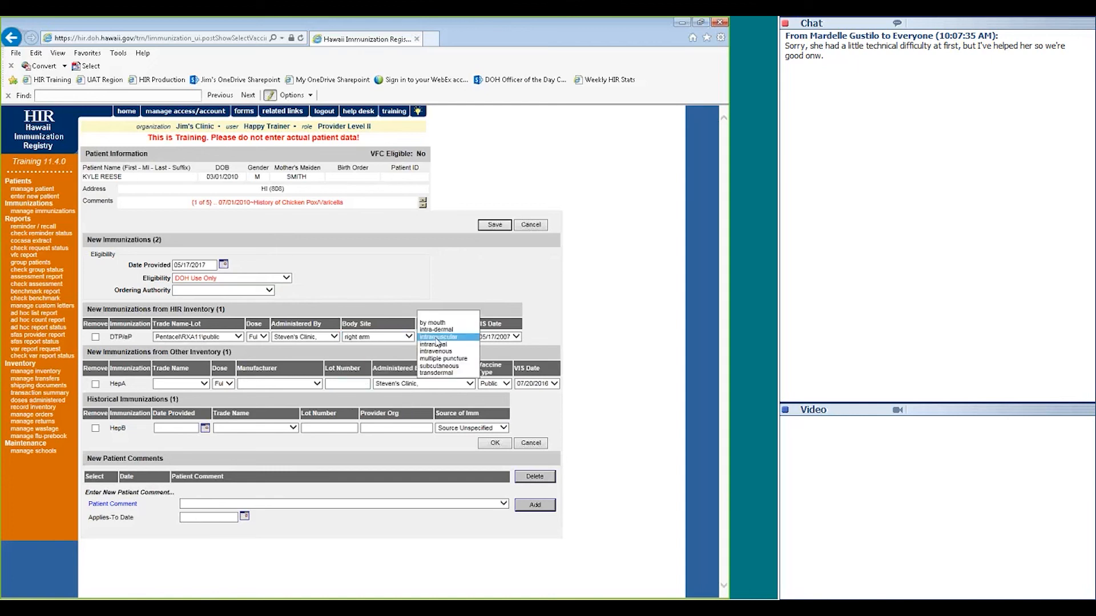
left_click(438, 337)
left_click(497, 337)
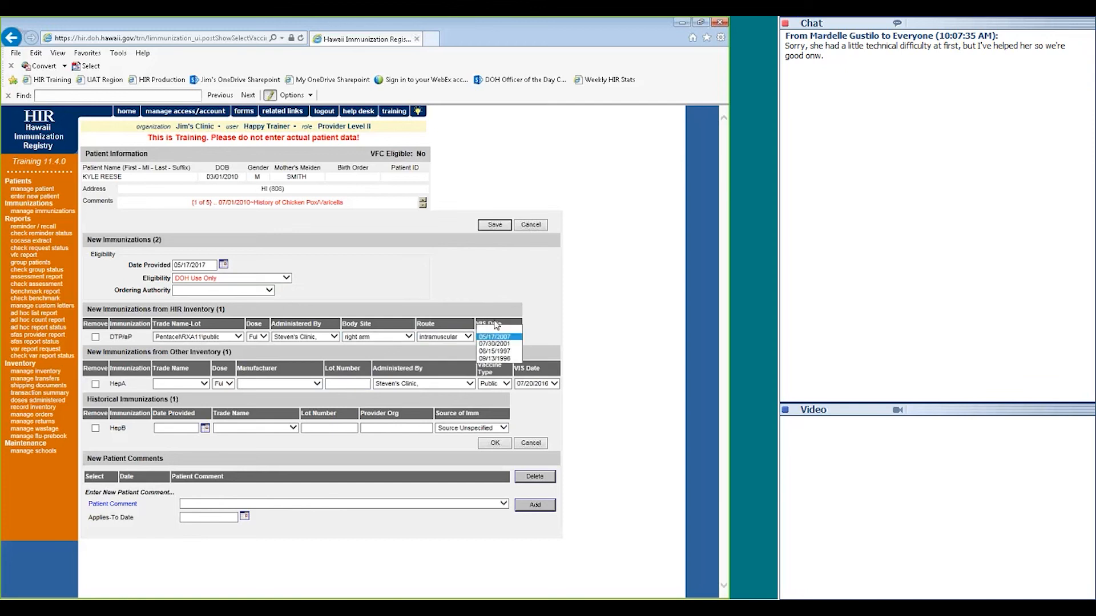
left_click(497, 325)
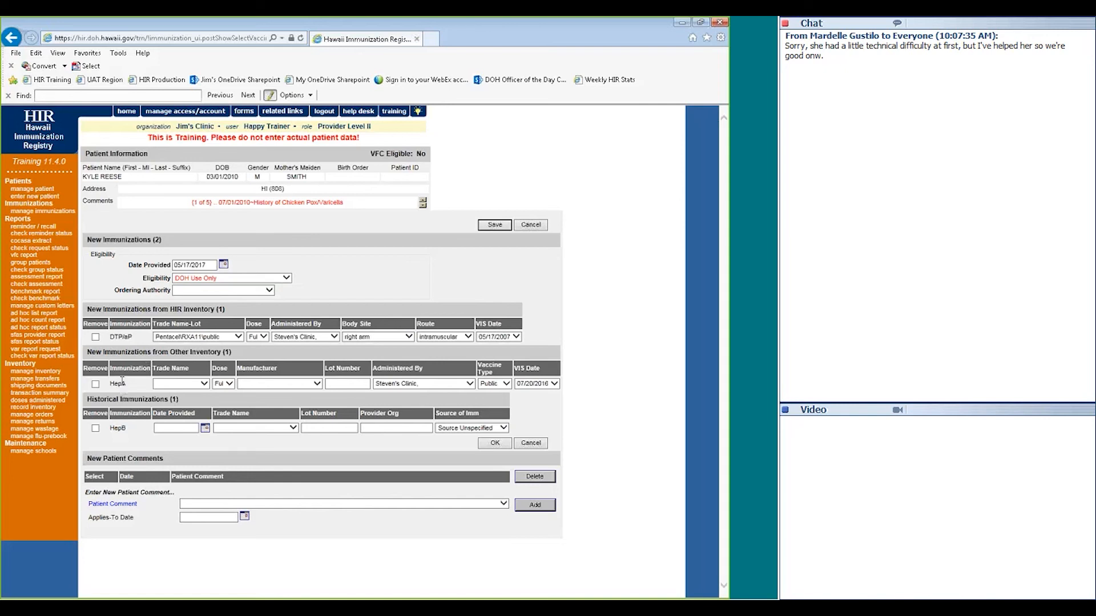
Set the HepA dose to Havrix-Peds 3 with lot 9, and begin the HepB date provided
left_click(169, 390)
left_click(177, 405)
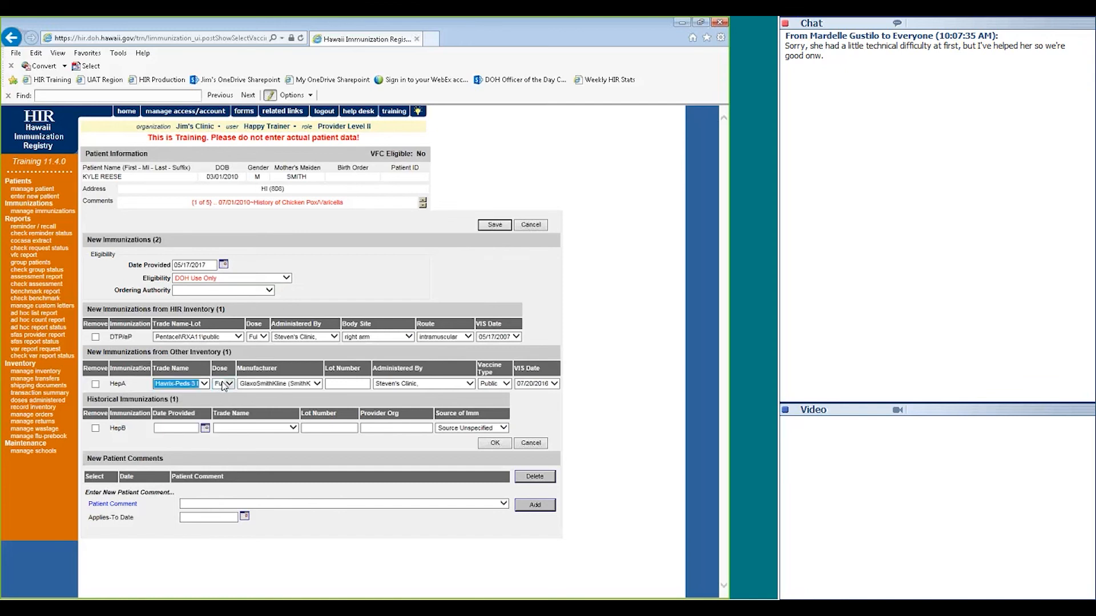
left_click(348, 384)
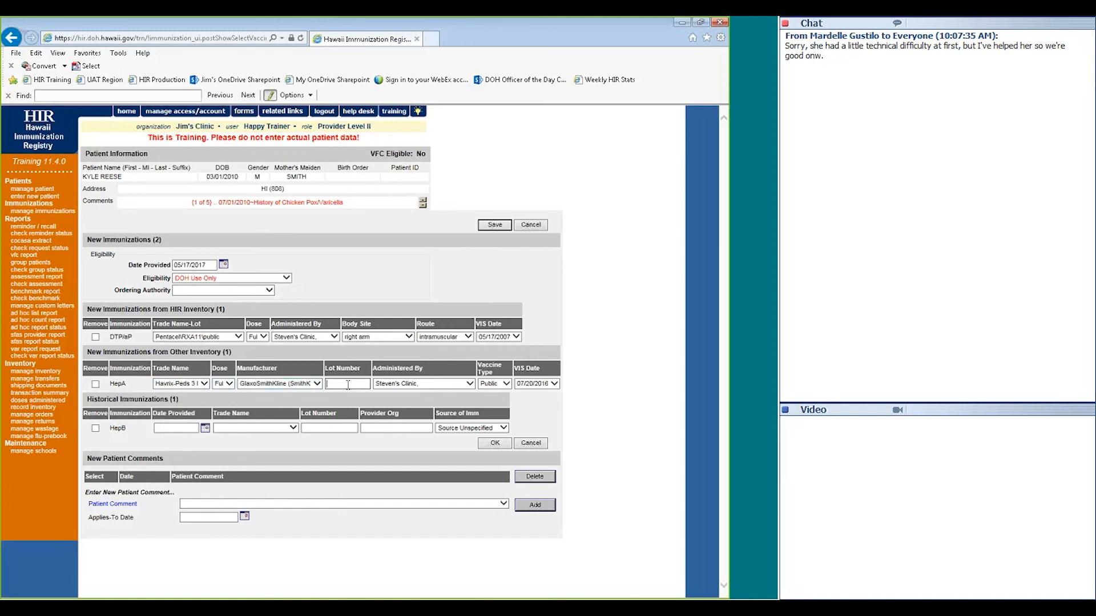
type("9")
left_click(171, 427)
type("1/03/2")
type("017")
Give the historical HepB dose Engerix-B dialysis, lot 1, provided by Jim's Clinic
left_click(226, 429)
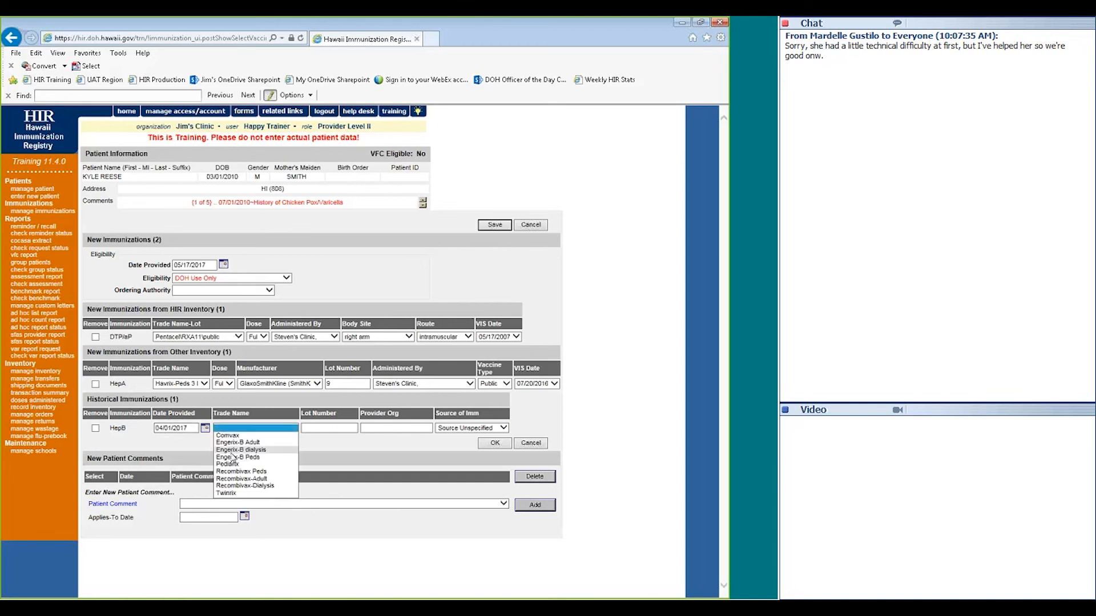
left_click(233, 451)
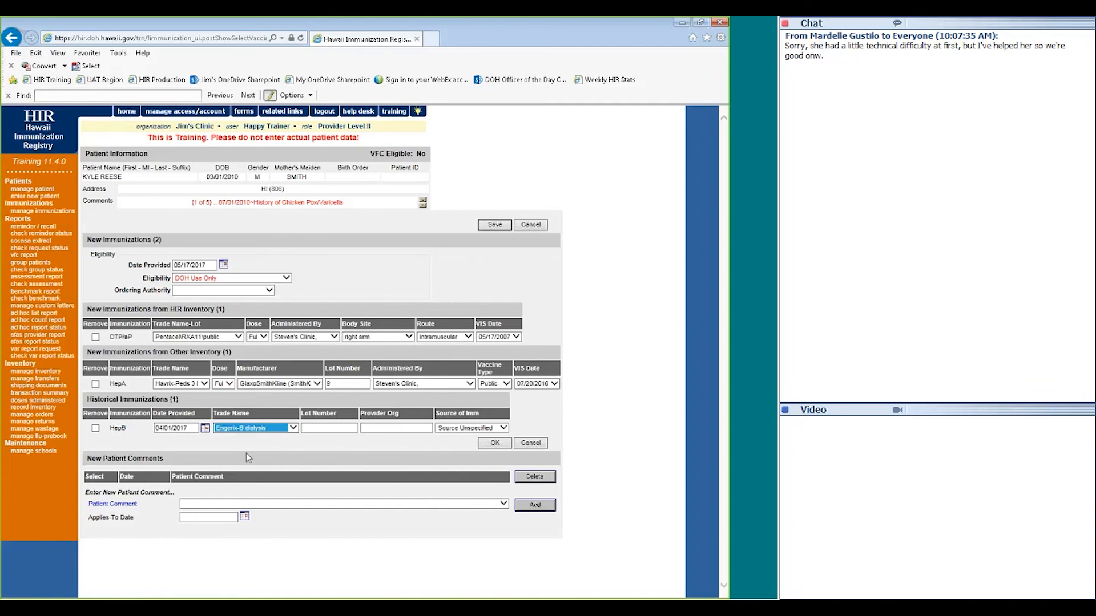
left_click(317, 427)
type("1")
key("Tab")
type("Ji")
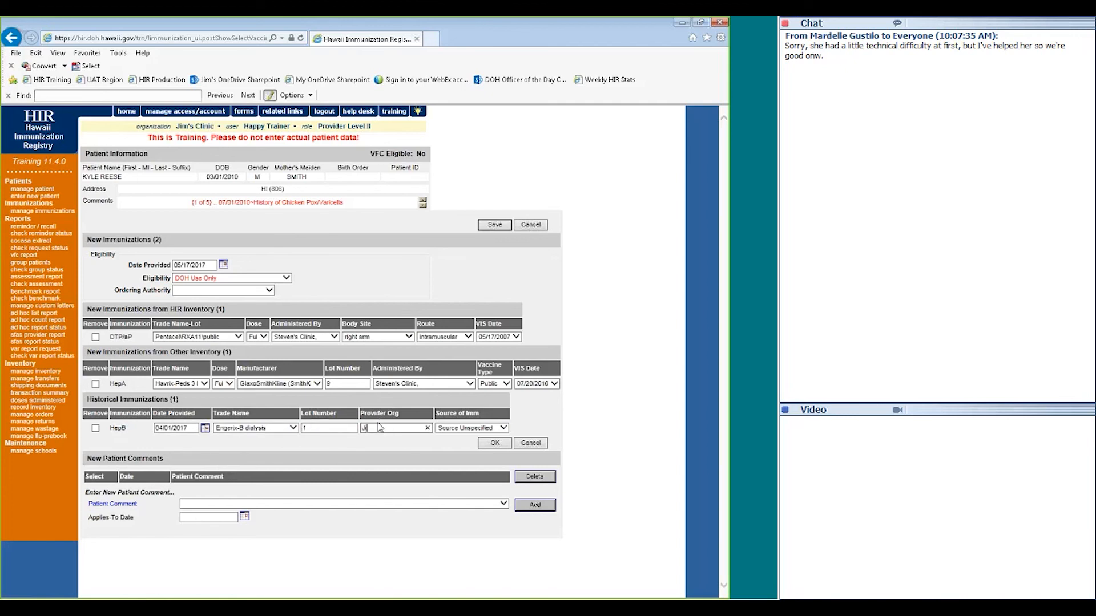
type("m's Clinic")
Save the new doses, retry the duplicate HepB with Steven's provider, then cancel that entry
left_click(492, 227)
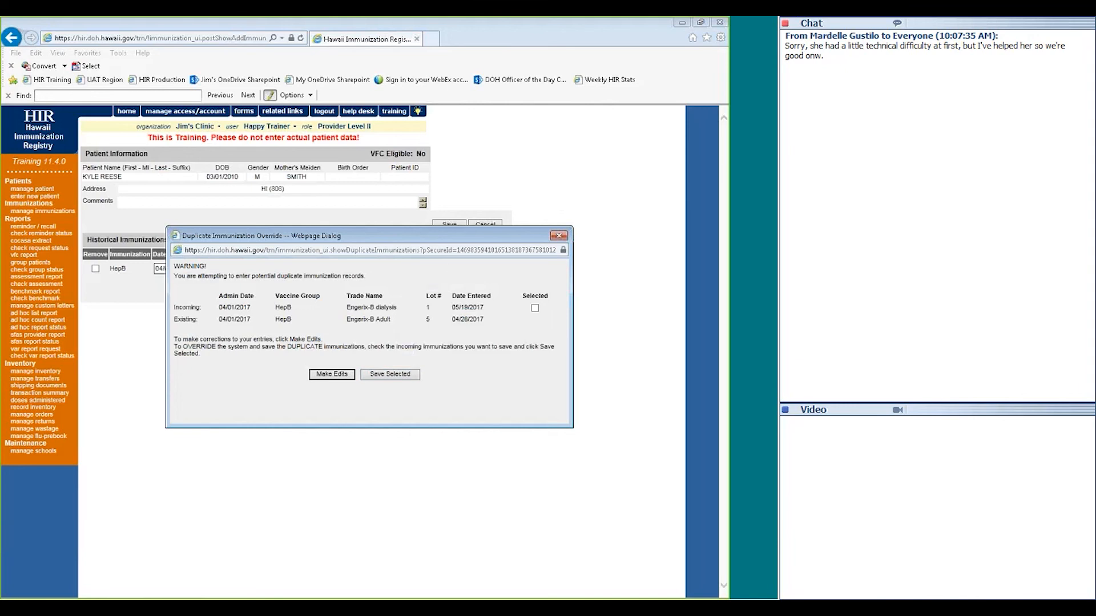
left_click(345, 377)
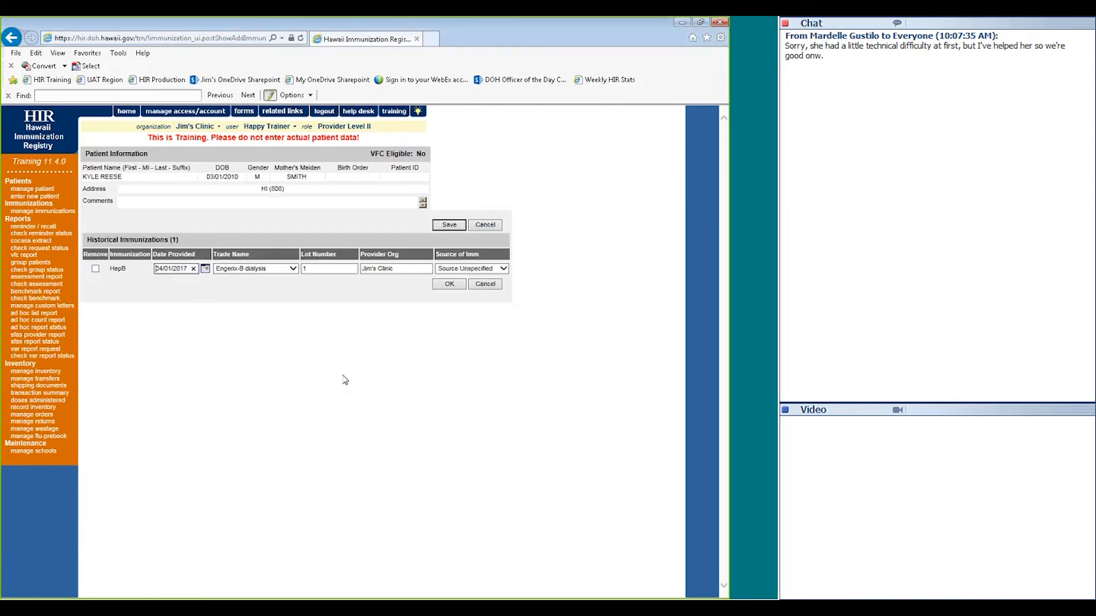
key("Tab")
key("Tab")
key("Tab")
key("Tab")
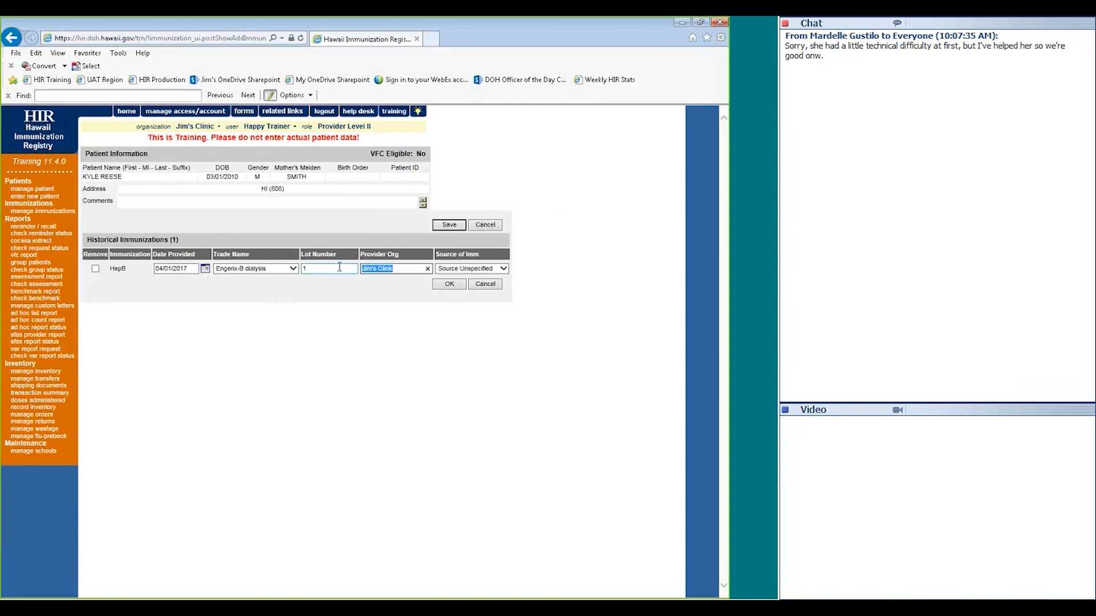
type("Steven")
left_click(449, 225)
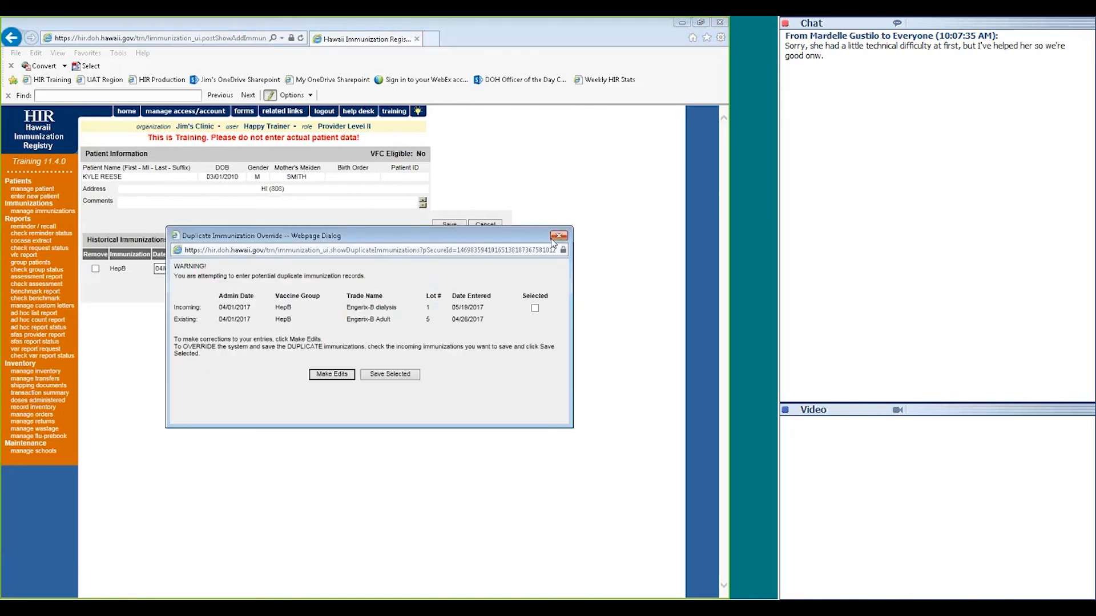
left_click(555, 239)
left_click(485, 225)
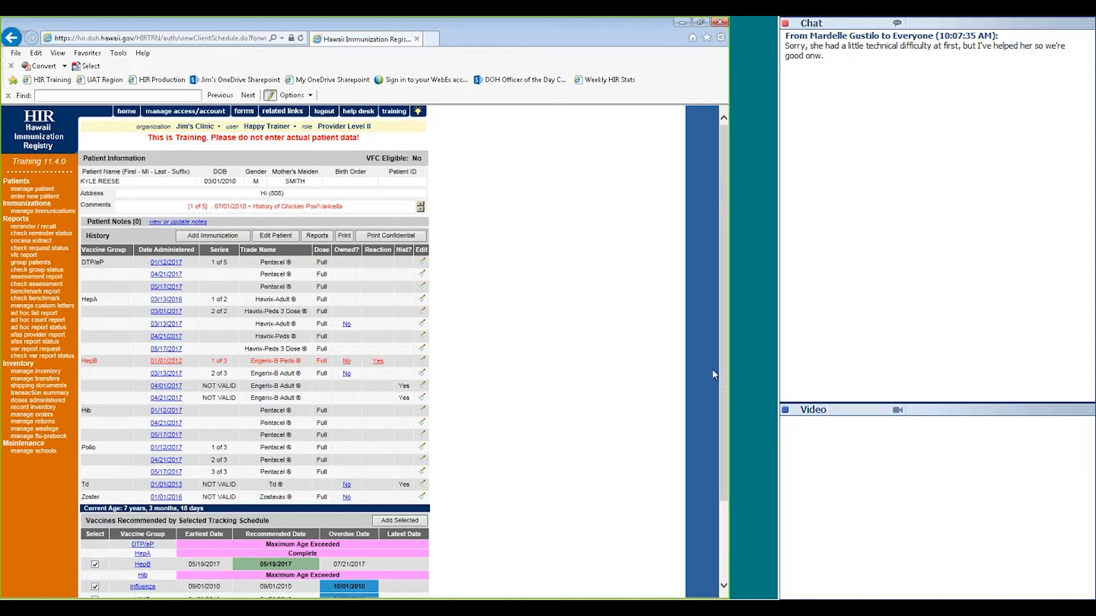
Uncheck Influenza in the recommended vaccines, leaving HepB, MMR and Td selected
scroll(545, 440, "down", 3)
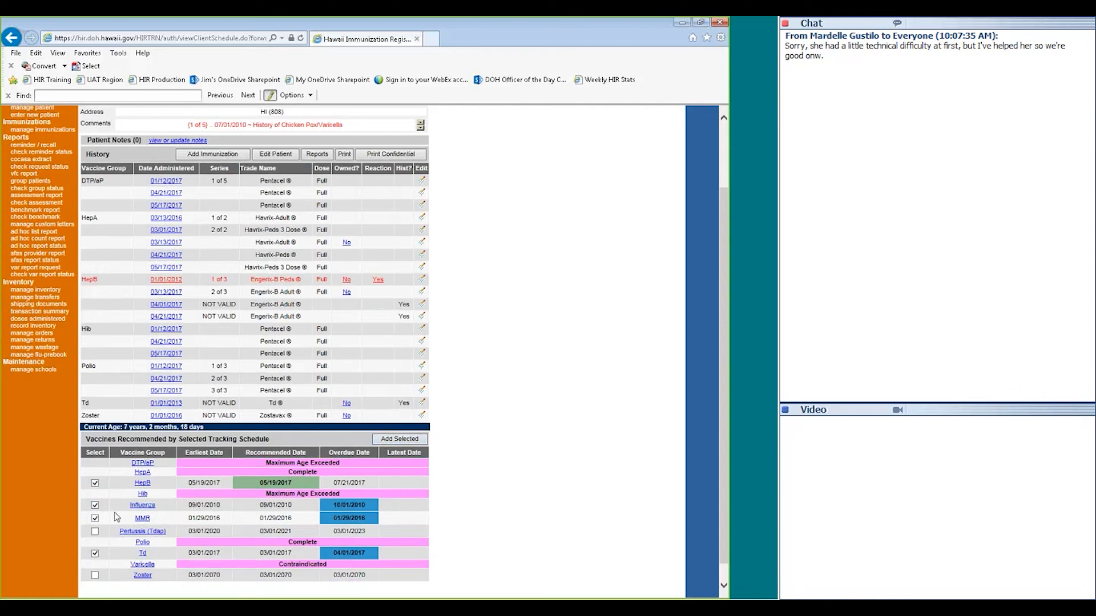
left_click(95, 505)
left_click(393, 442)
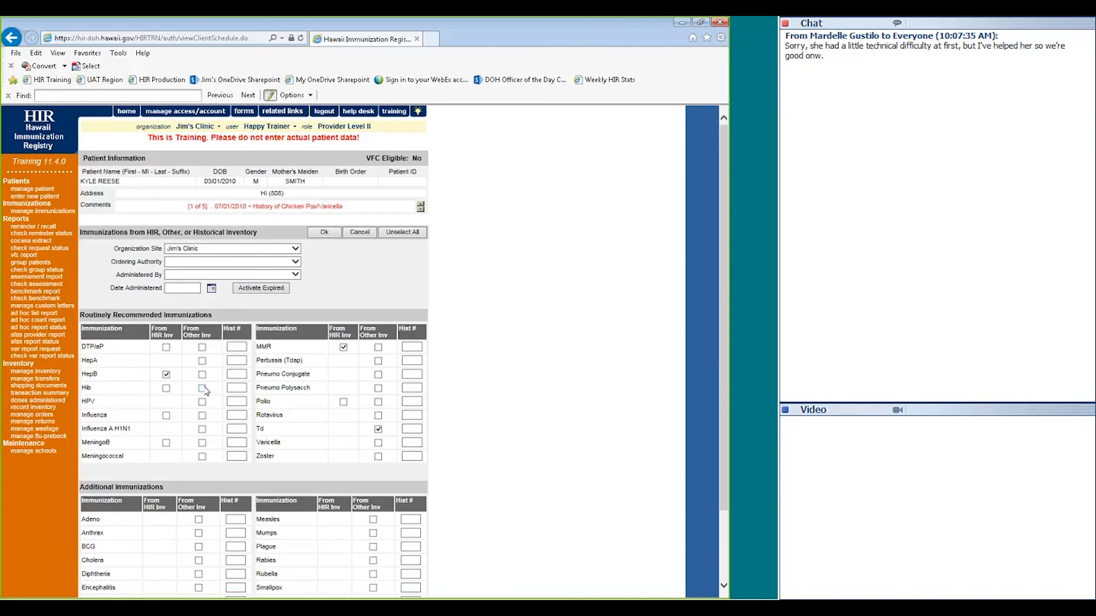
left_click(166, 374)
left_click(166, 375)
left_click(347, 233)
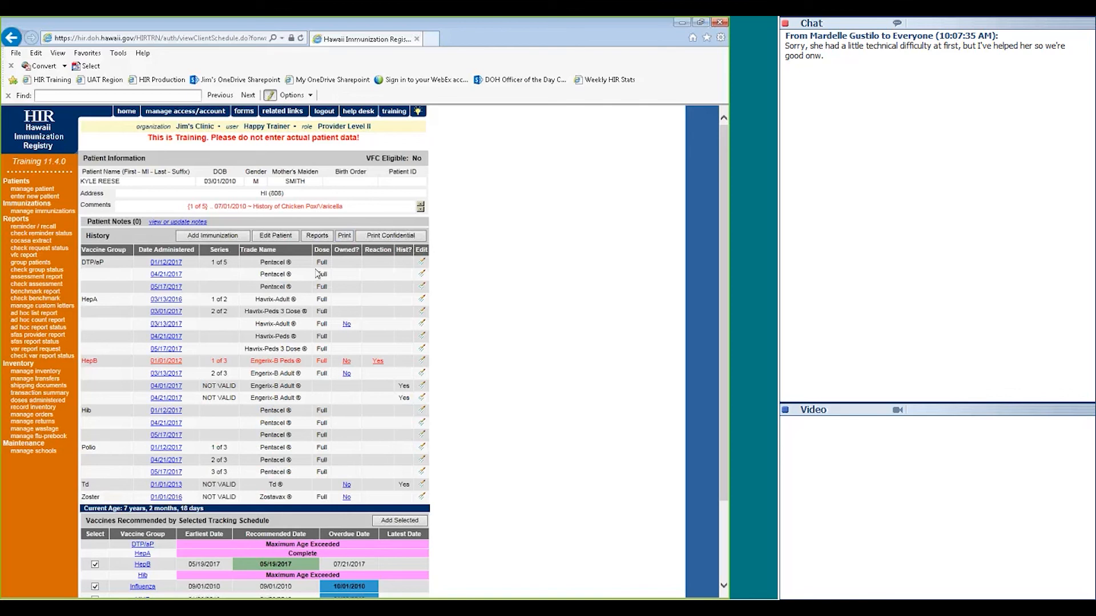
Generate the patient's Vaccine Administration Record from the Reports list
left_click(316, 236)
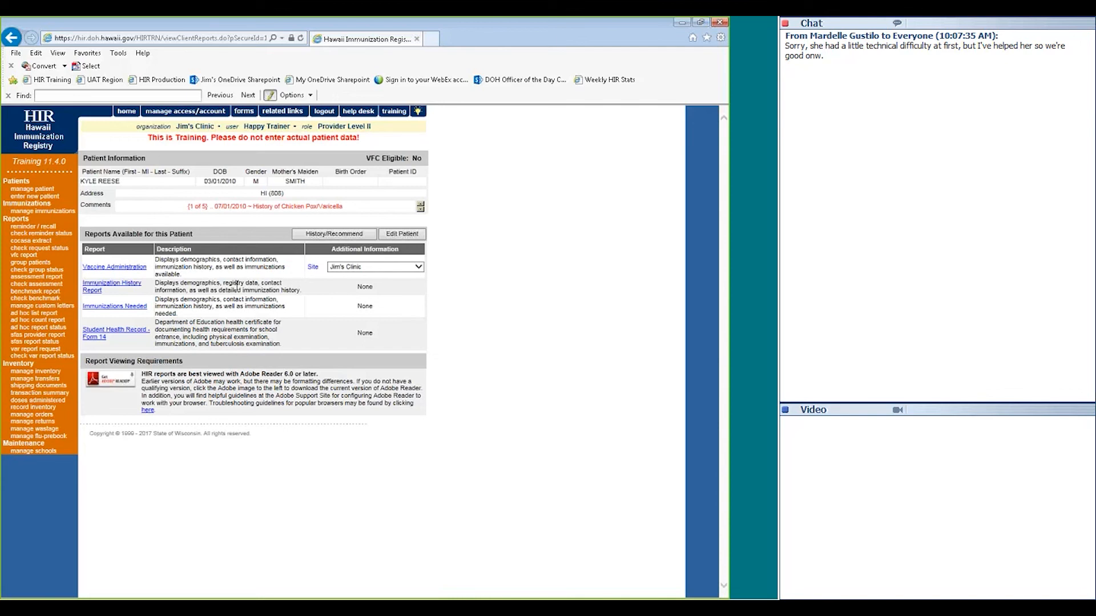
left_click(133, 271)
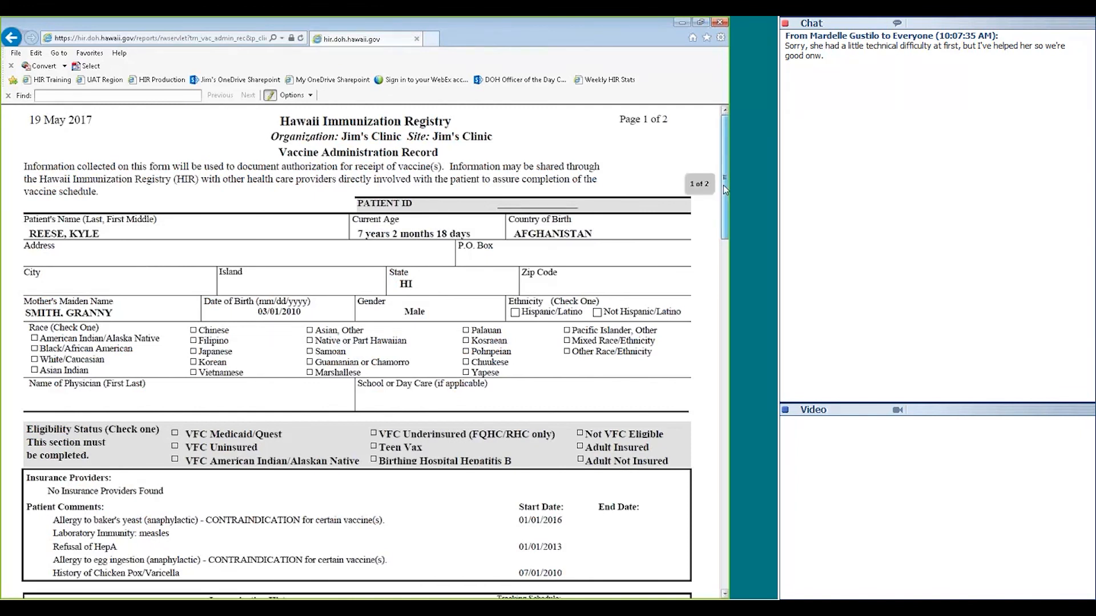
left_click_drag(724, 185, 724, 444)
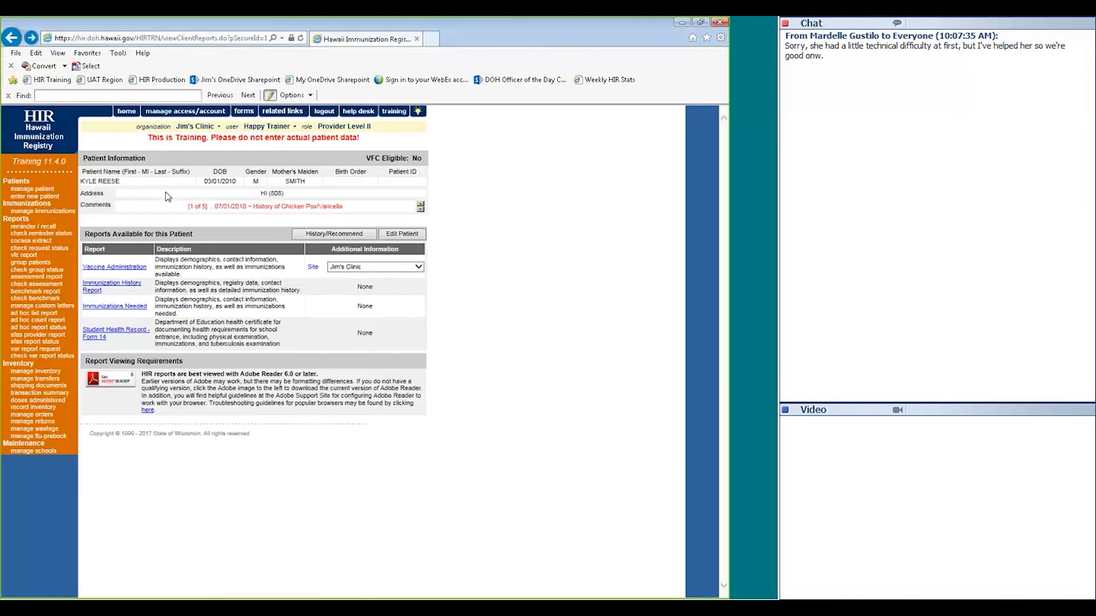
left_click(107, 289)
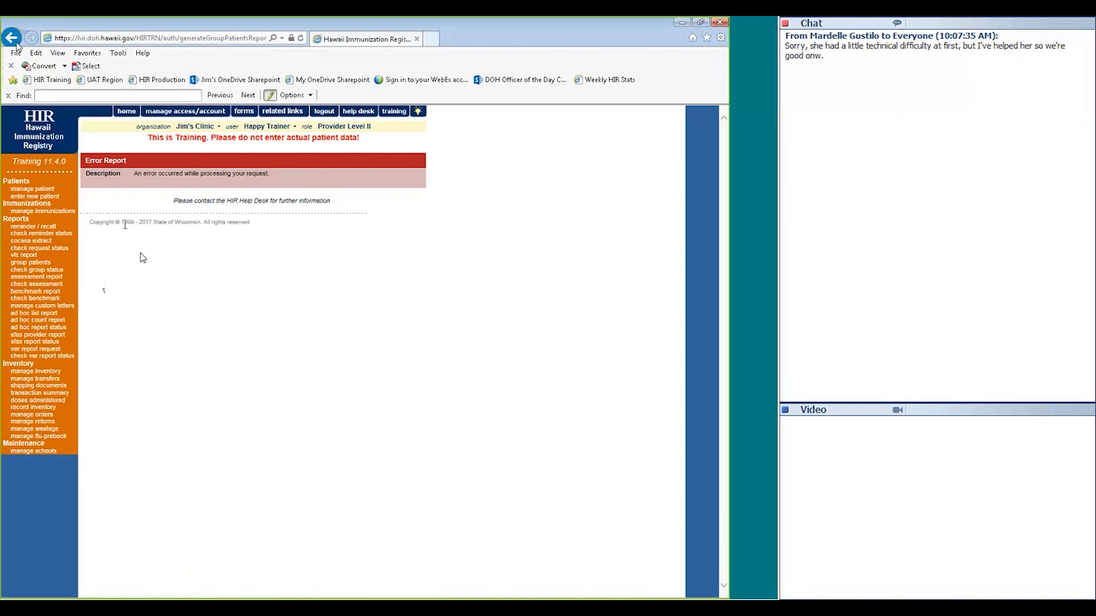
left_click(11, 38)
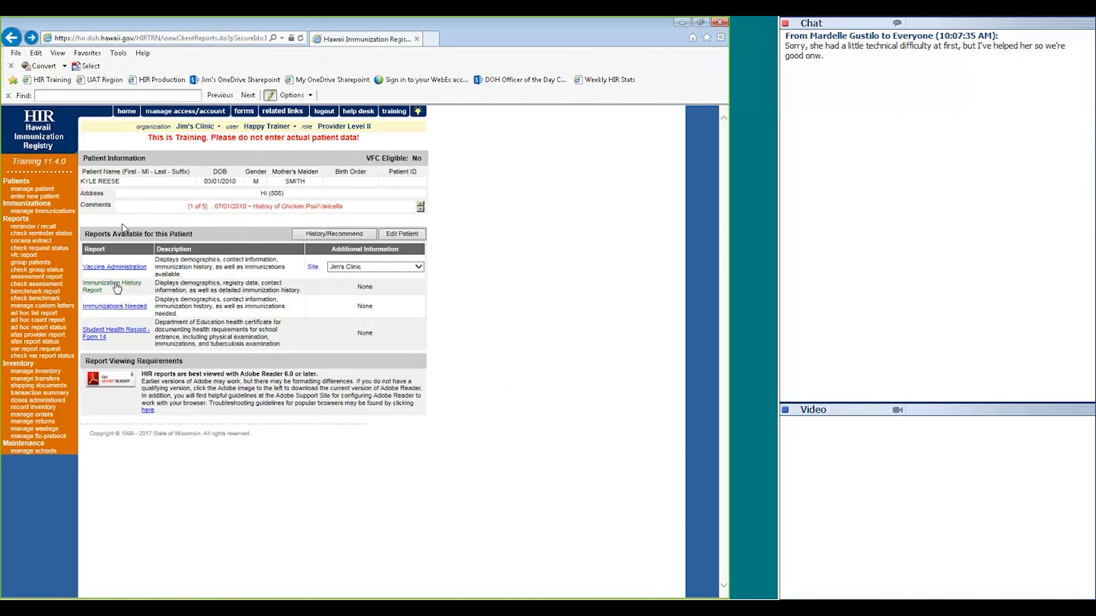
left_click(117, 288)
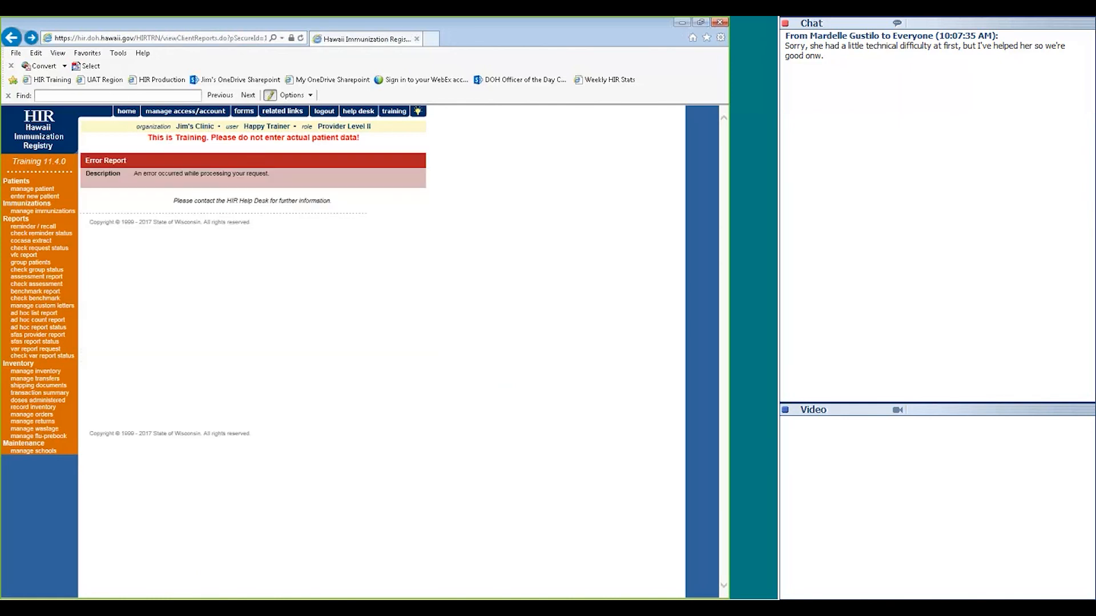
left_click(12, 39)
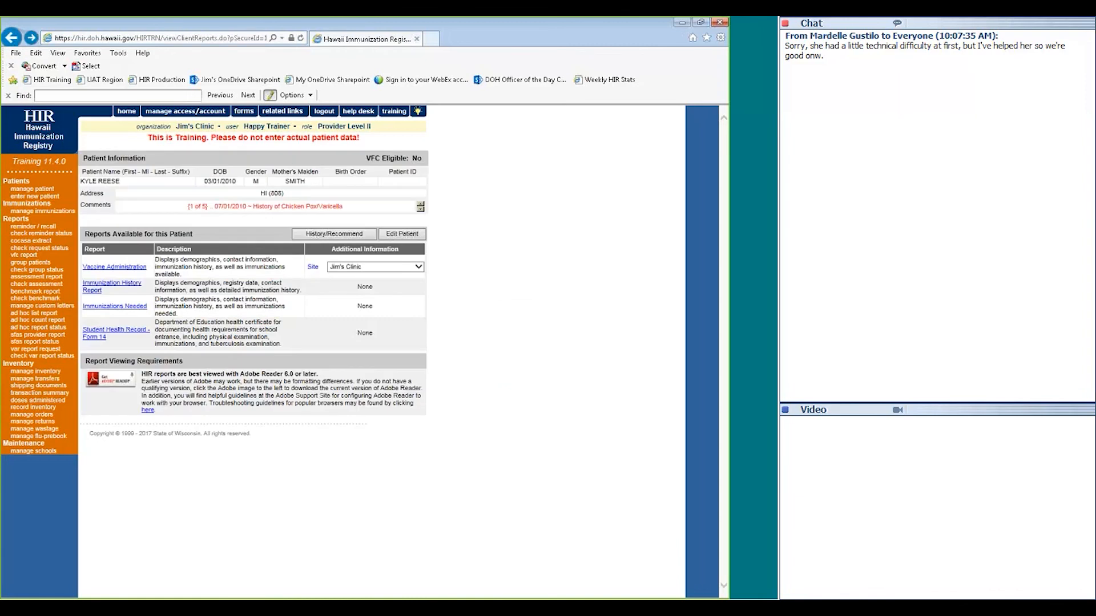
left_click(128, 308)
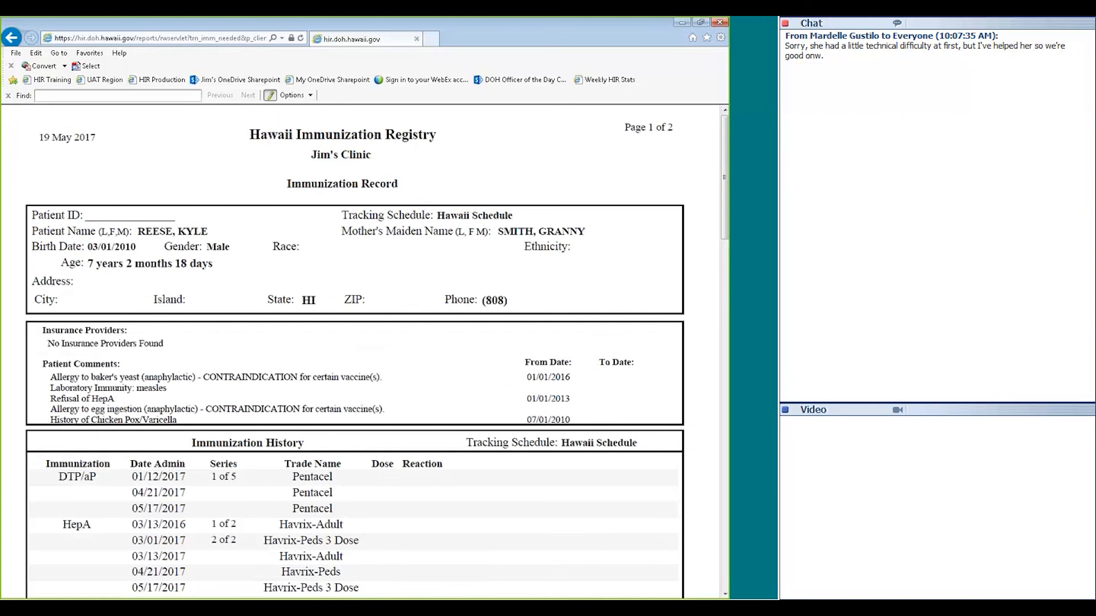
left_click_drag(727, 186, 723, 422)
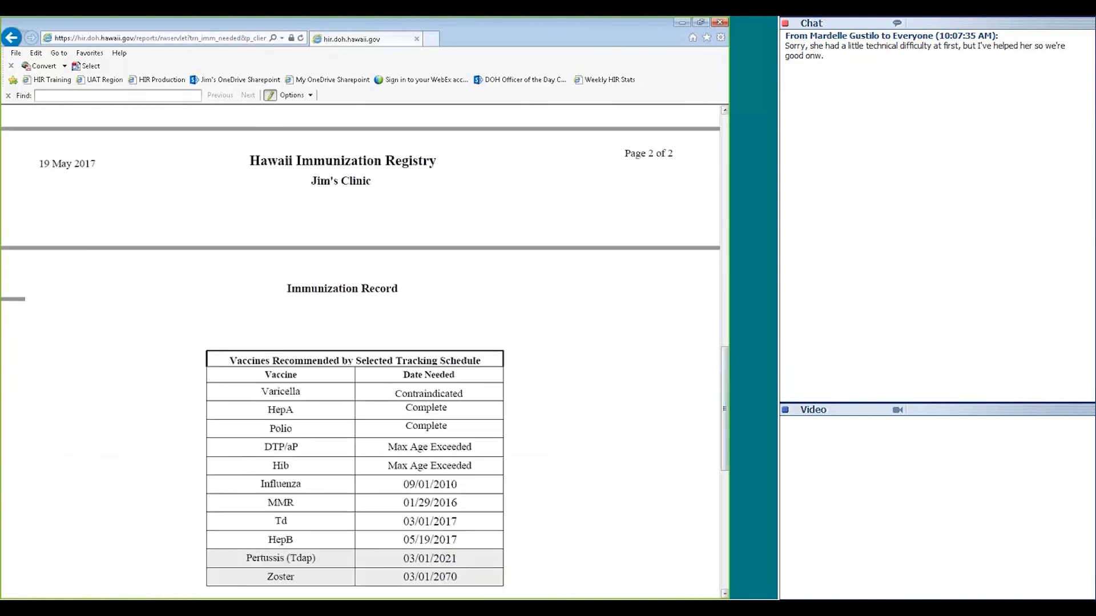
left_click(11, 38)
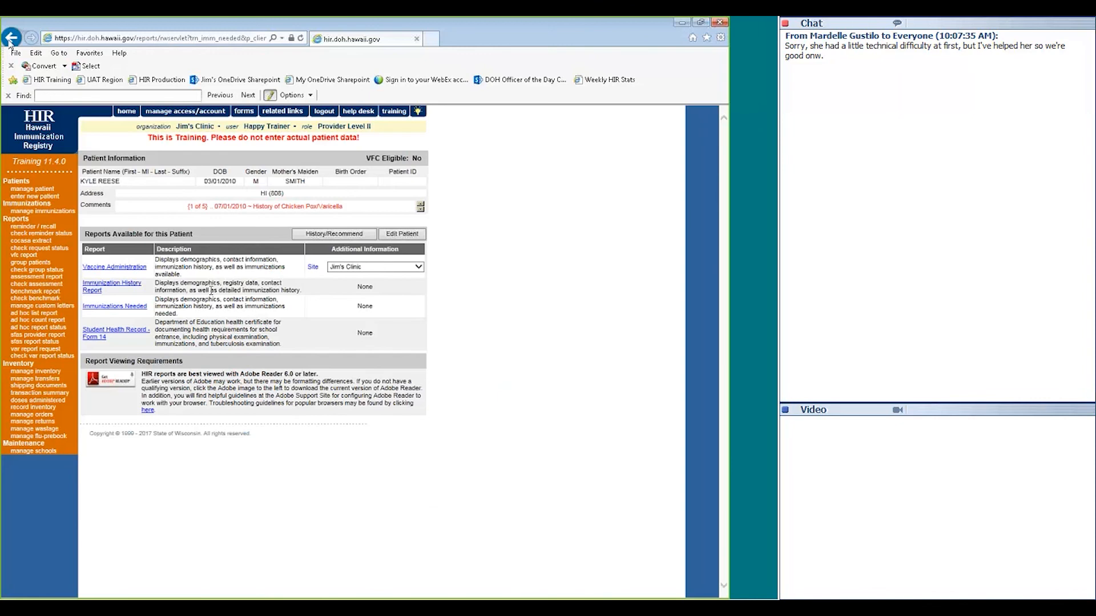
Generate the patient's Student Health Record Form 14, acknowledging the immunization-record and PPD screening warnings
left_click(110, 335)
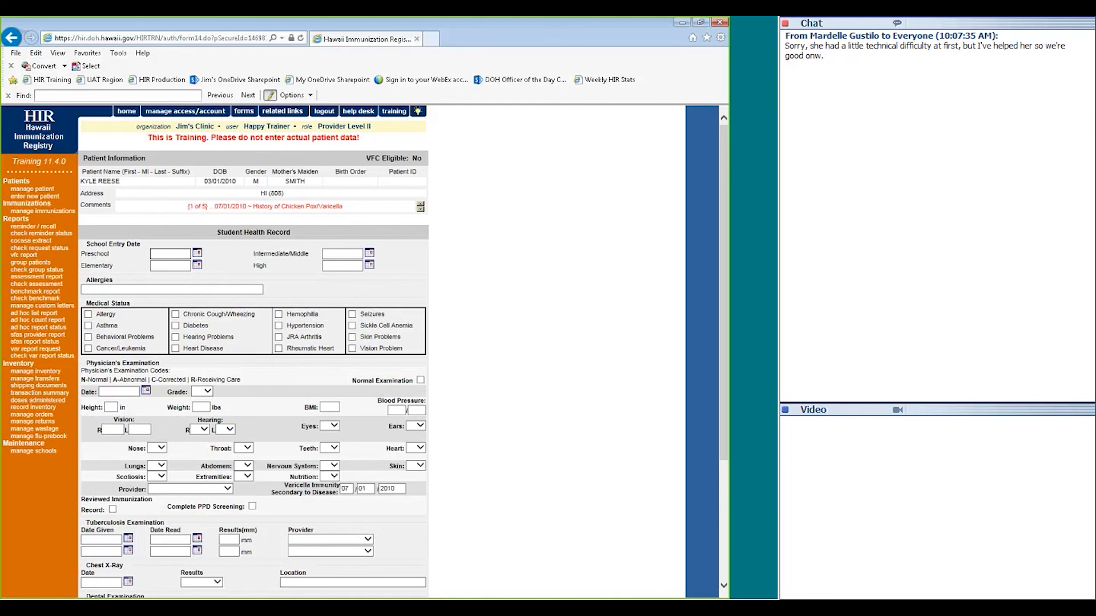
left_click_drag(723, 349, 715, 443)
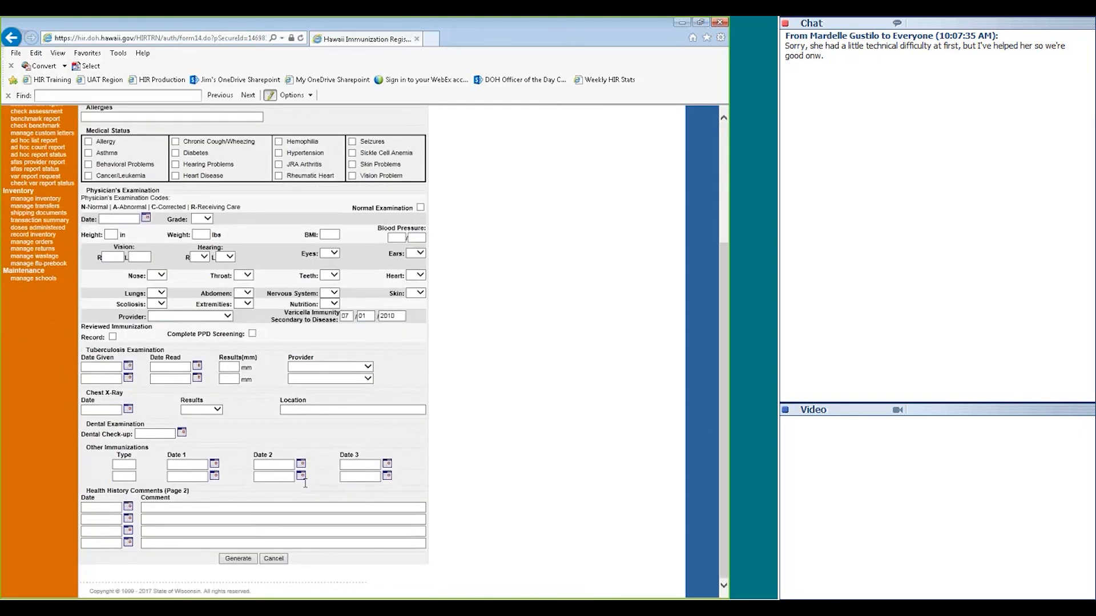
left_click(238, 559)
left_click(403, 363)
left_click(402, 363)
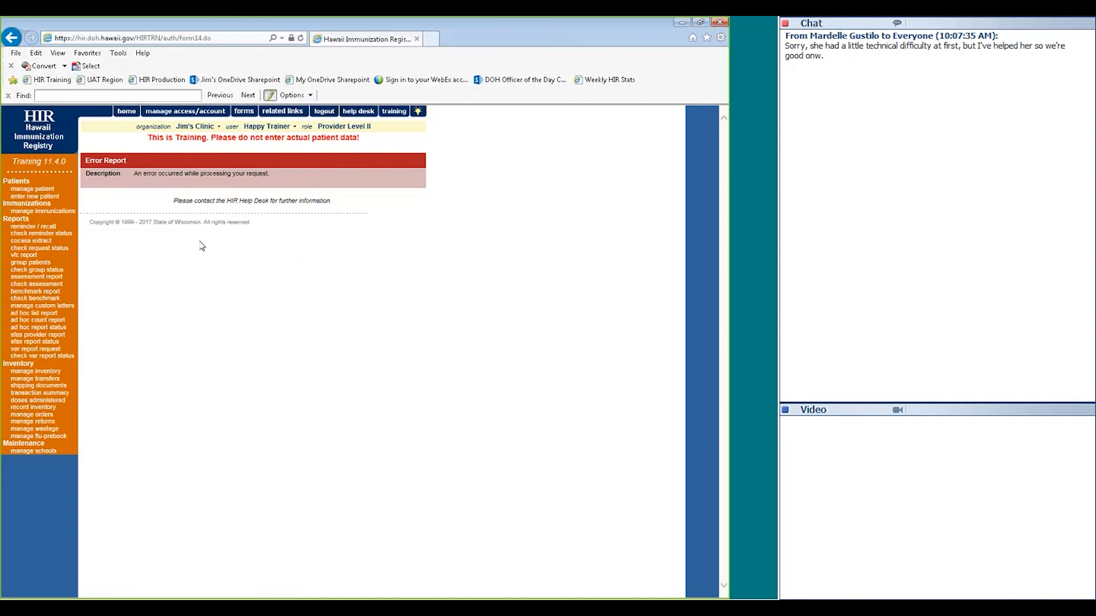
Search for the patient by partial last and first name with birth date 03/01/2010
left_click(40, 190)
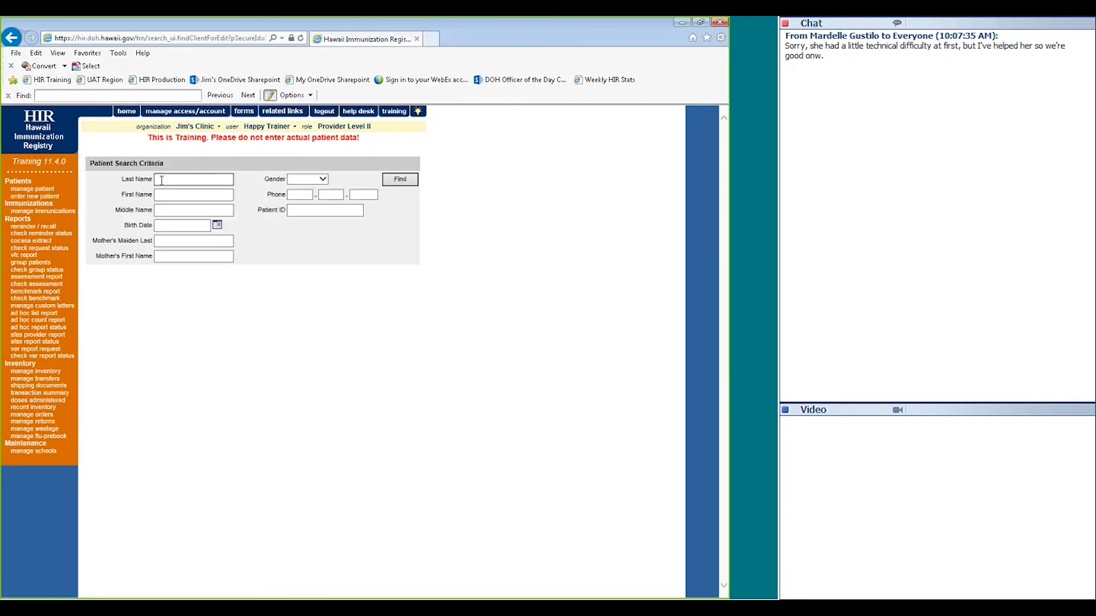
left_click(161, 180)
type("cl")
key("Tab")
type("ky")
key("Tab")
key("Tab")
type("03/01/2010")
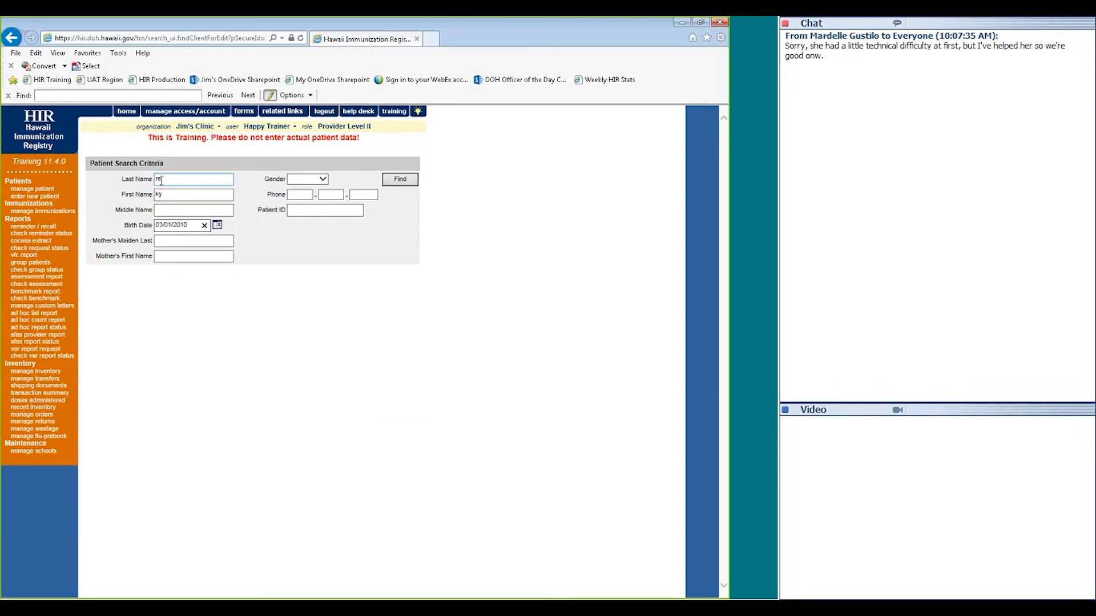
left_click(388, 181)
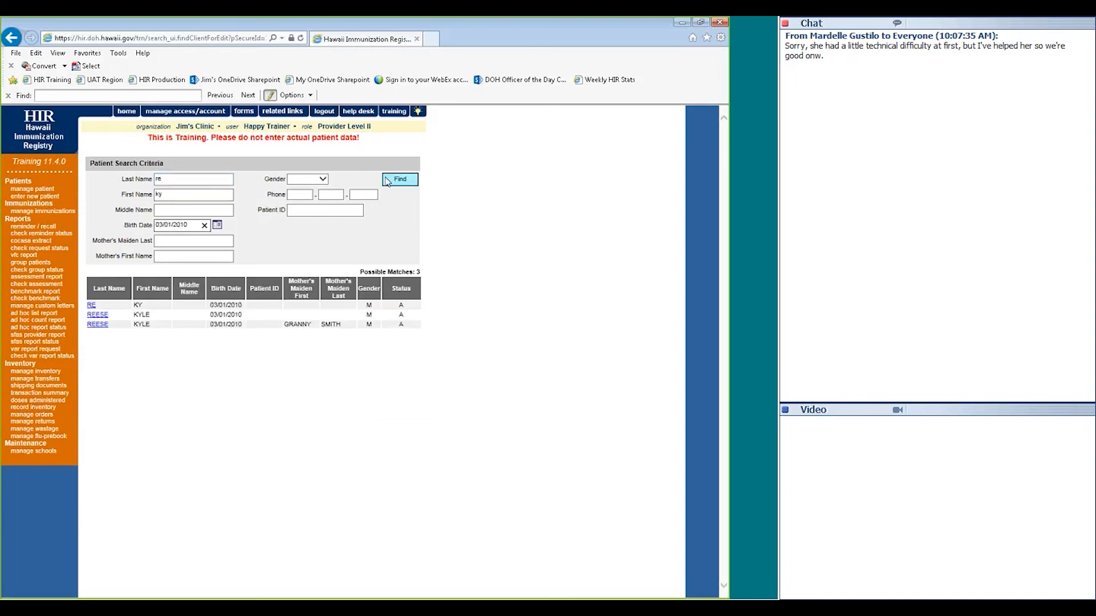
Open the third matching patient's reports and select Student Health Record Form 14 again
left_click(97, 324)
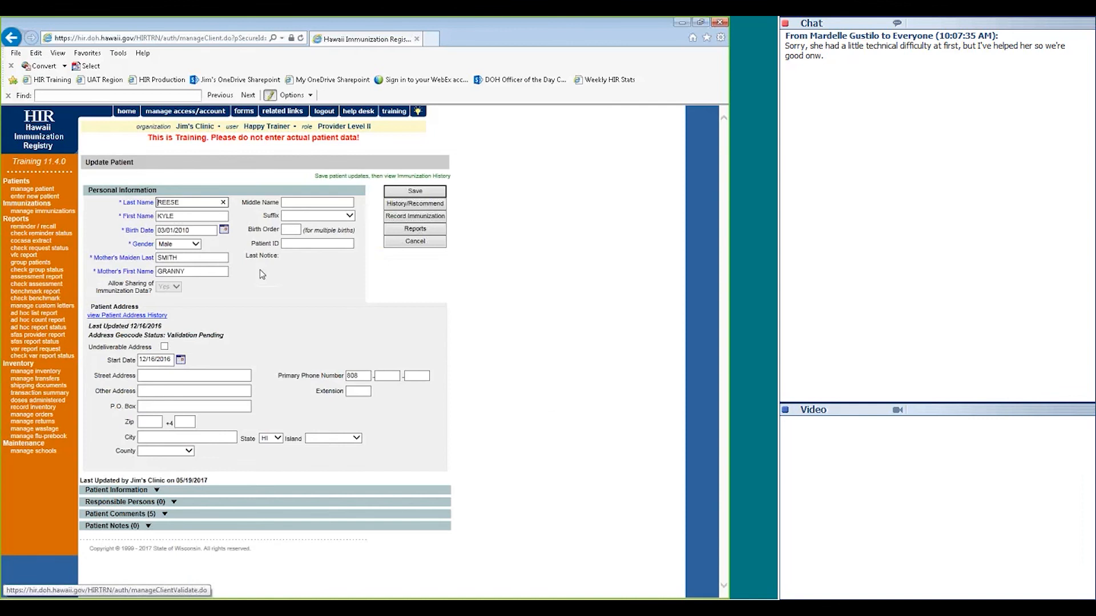
left_click(317, 235)
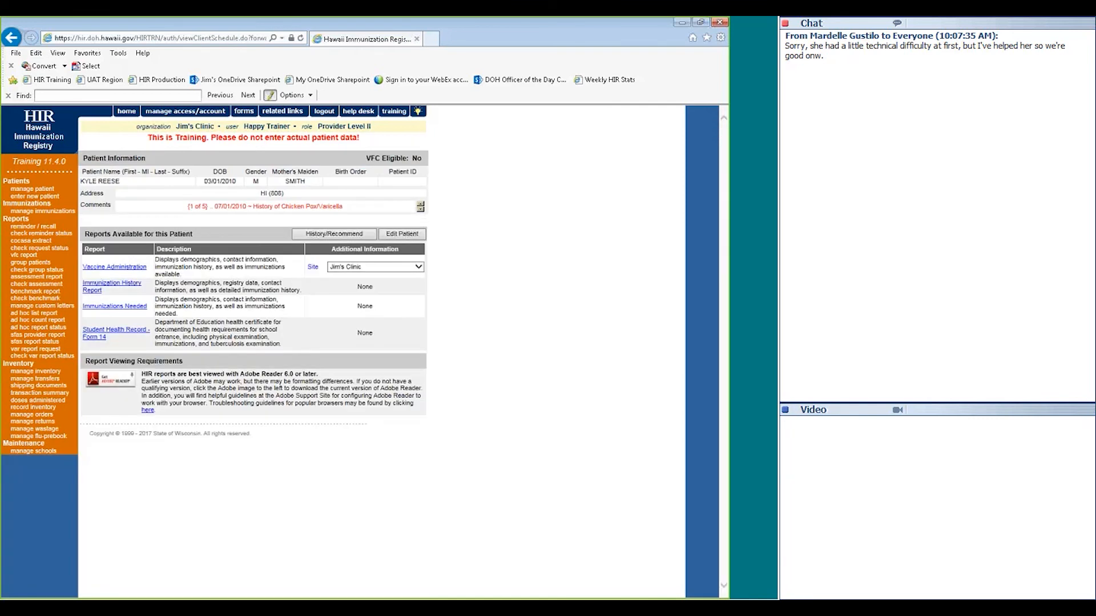
left_click(112, 337)
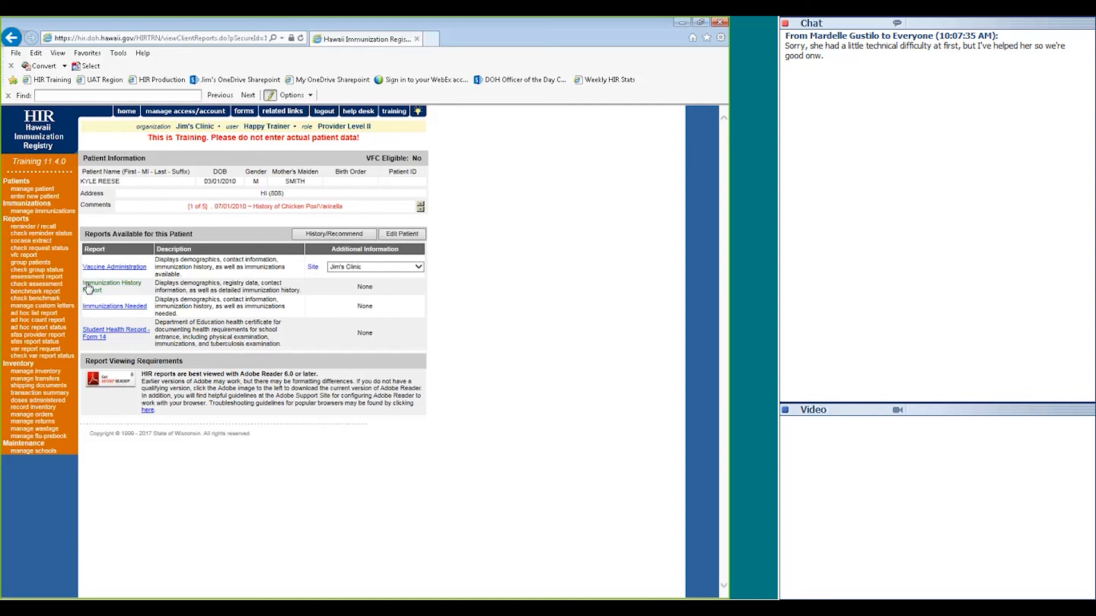
Open the Reminder/Recall Request form and review its Target Date and Birth Date Range fields
left_click(38, 228)
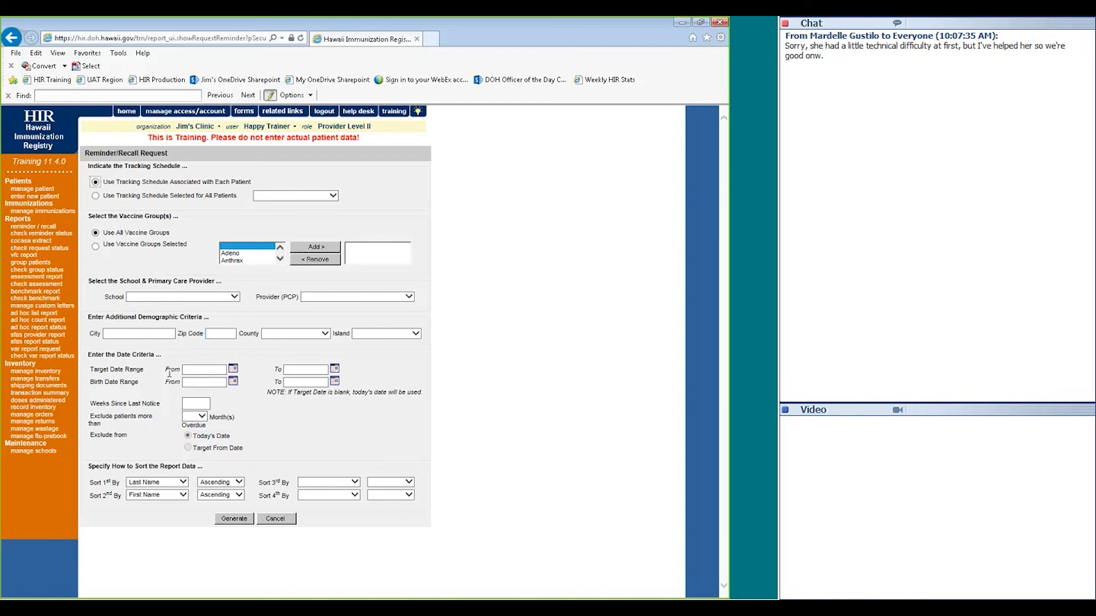
left_click(187, 373)
left_click_drag(154, 388, 99, 391)
left_click(190, 383)
Review Weeks Since Last Notice and the Months Overdue exclusion, leaving Months Overdue blank
left_click_drag(161, 404, 119, 407)
double_click(146, 417)
left_click(190, 418)
left_click(169, 420)
Generate the reminder request, refresh until it reaches 100%, and open its 21-patient summary
left_click(234, 518)
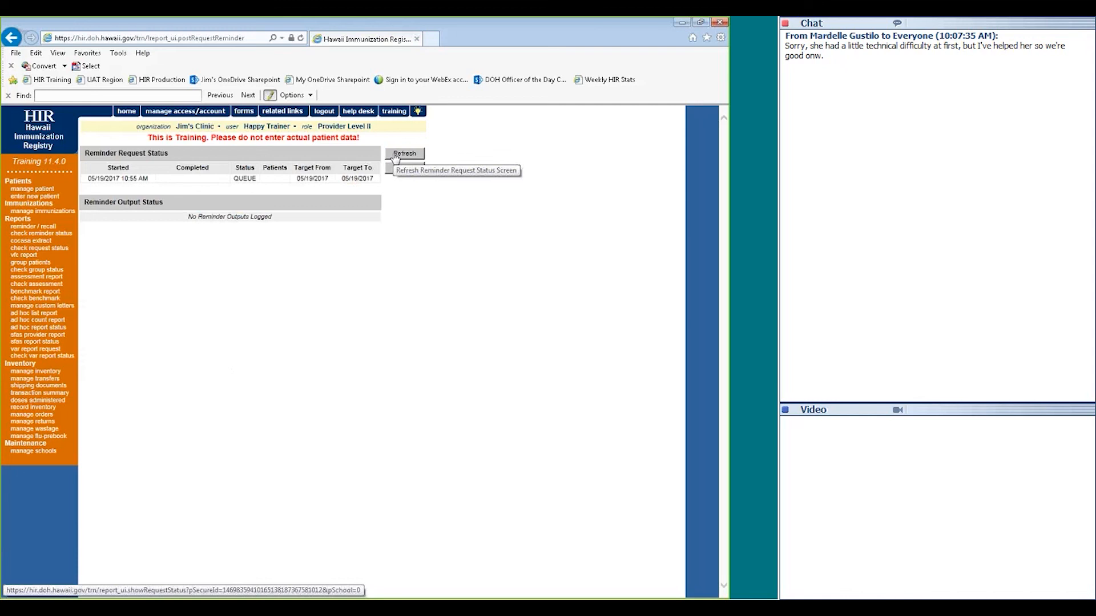
left_click(394, 158)
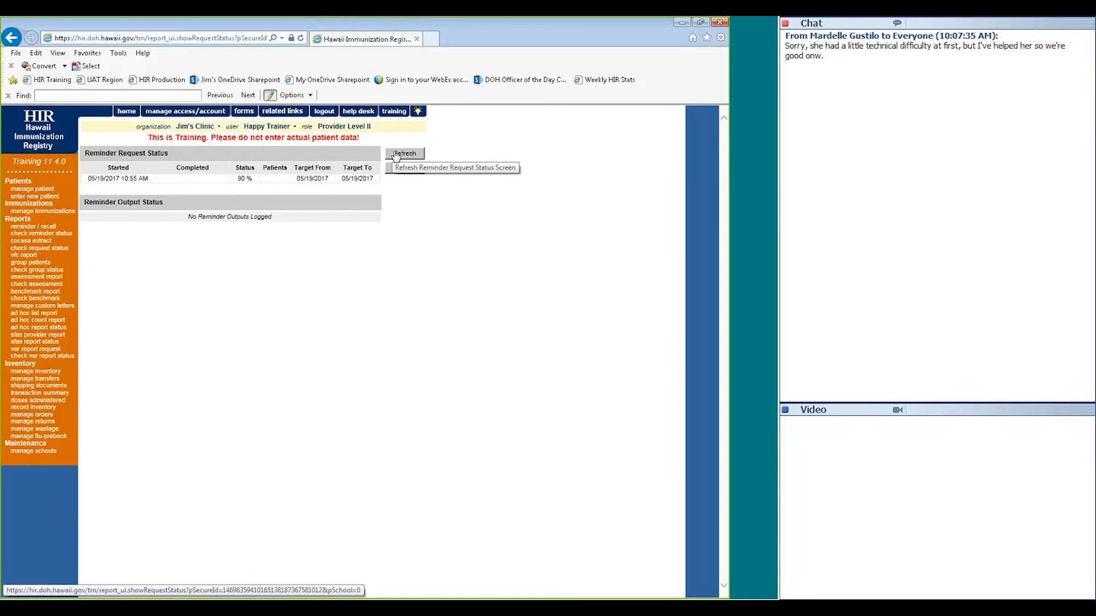
left_click(395, 154)
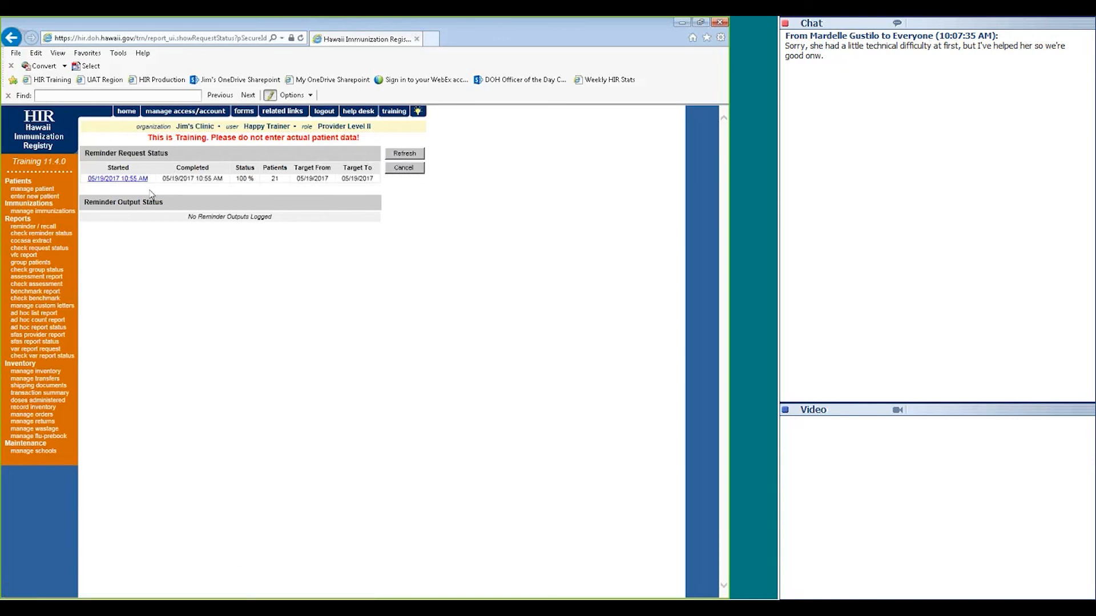
left_click(118, 181)
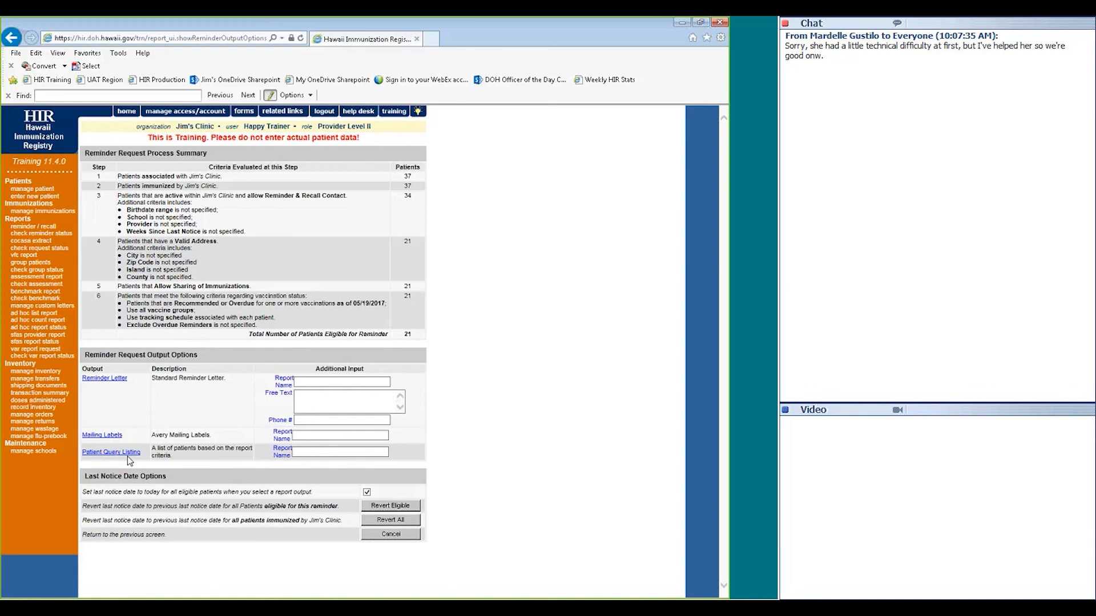
left_click(310, 396)
Generate and view the standard reminder letter, then return to the reminder status page
left_click(114, 379)
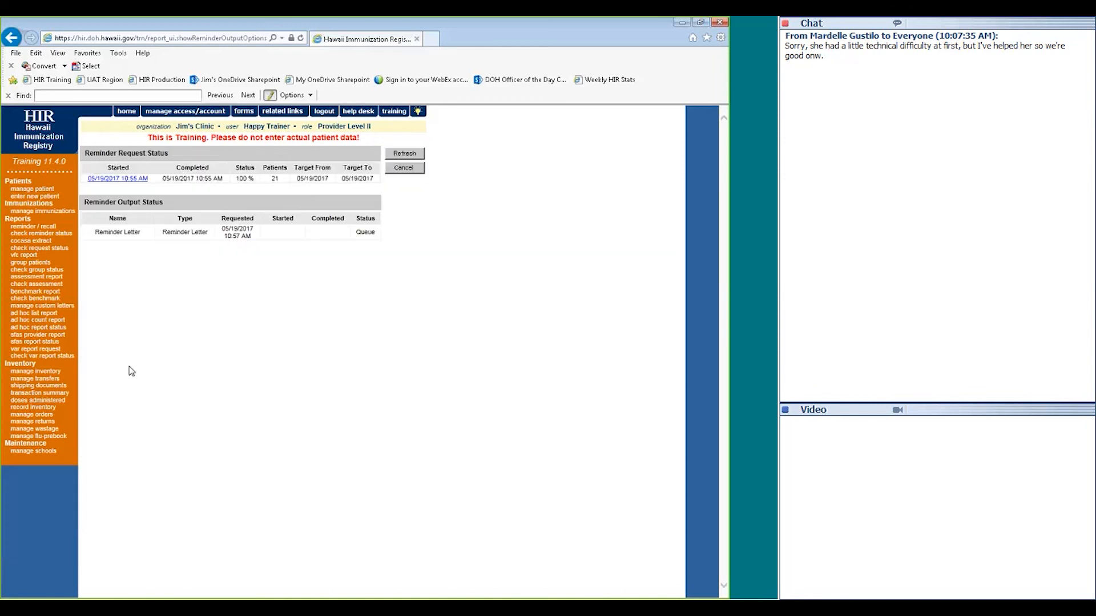
left_click(398, 155)
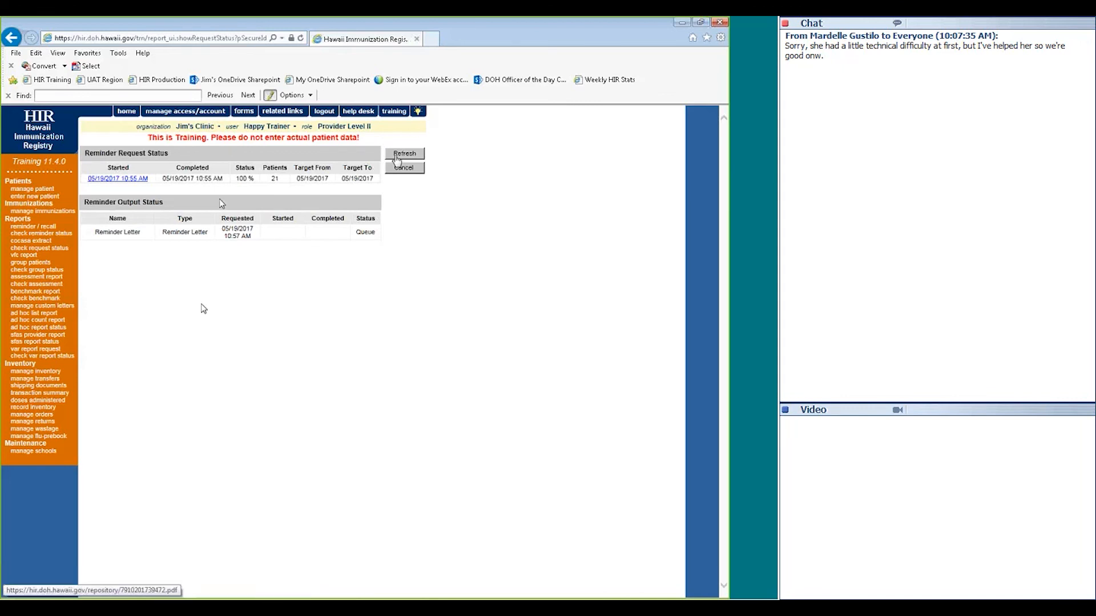
left_click(117, 231)
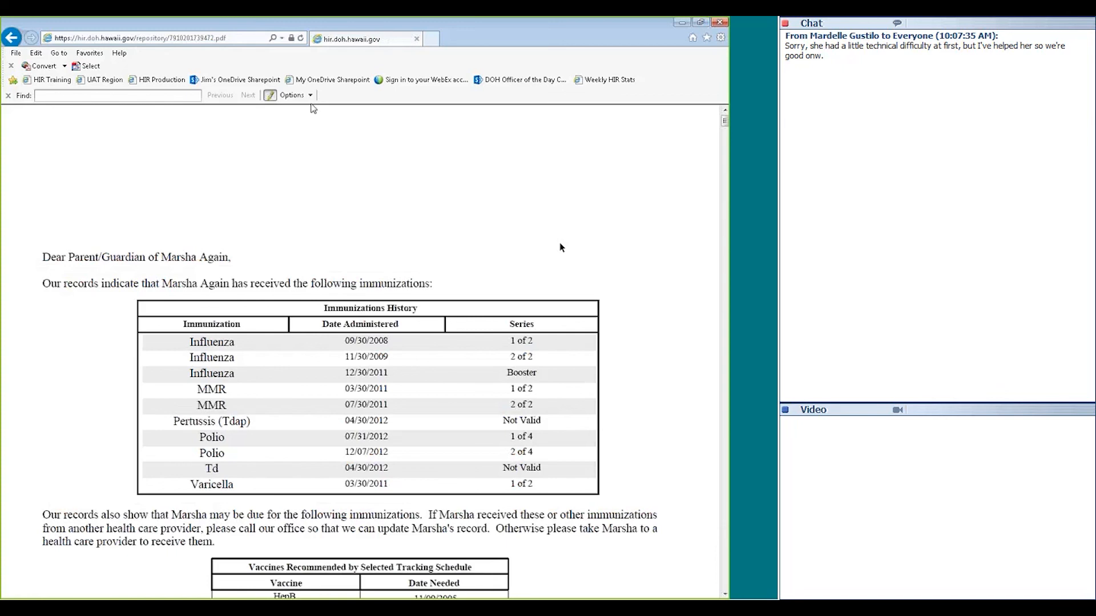
left_click(11, 37)
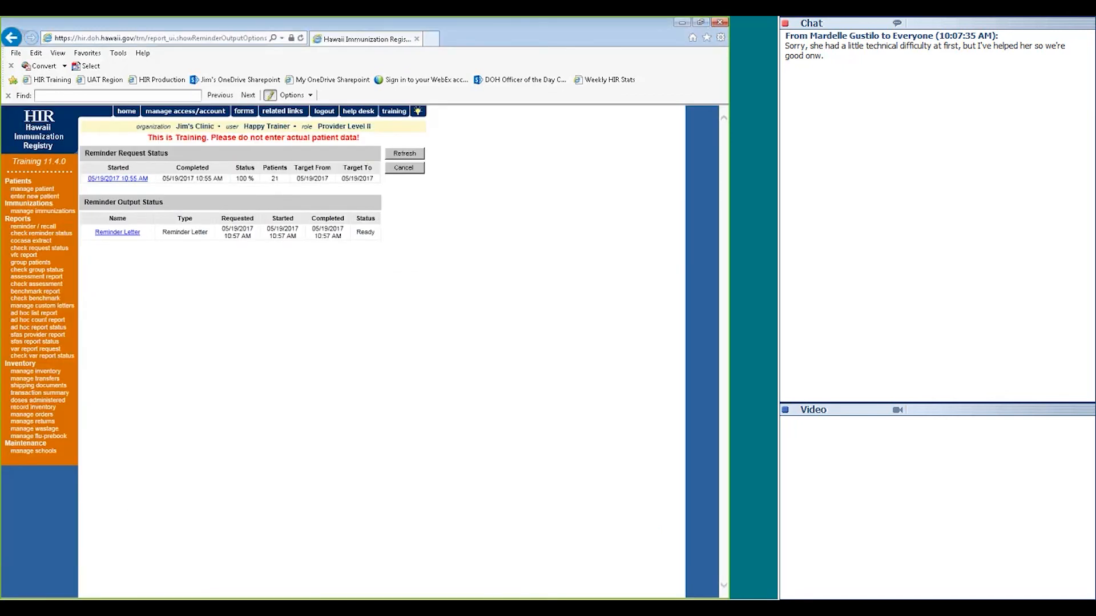
Produce and view the mailing labels for the reminder patients, then go back
left_click(118, 178)
left_click(100, 435)
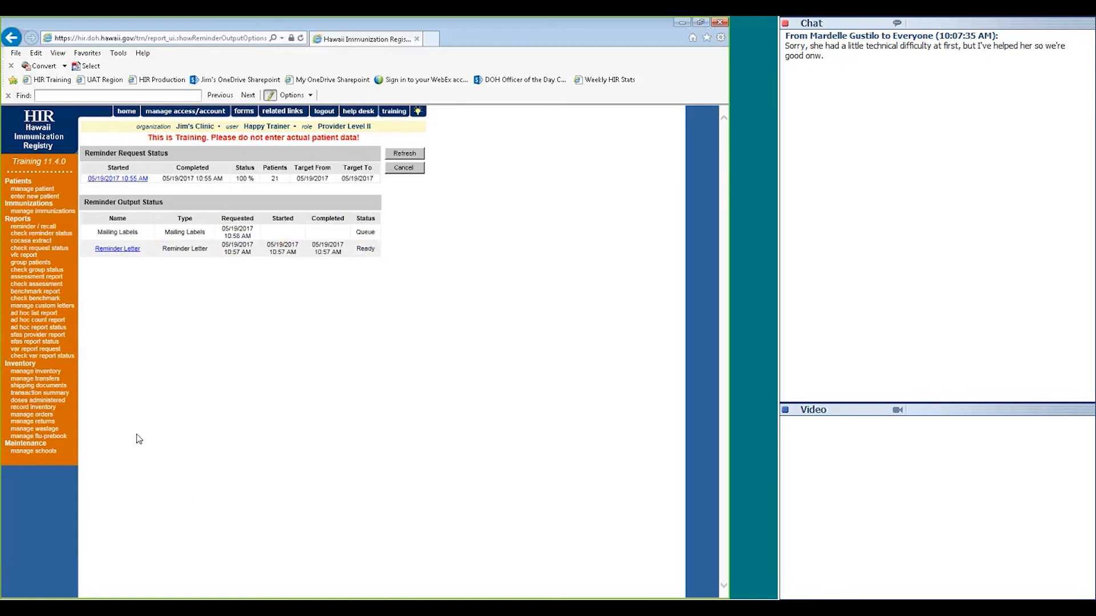
left_click(403, 155)
left_click(116, 234)
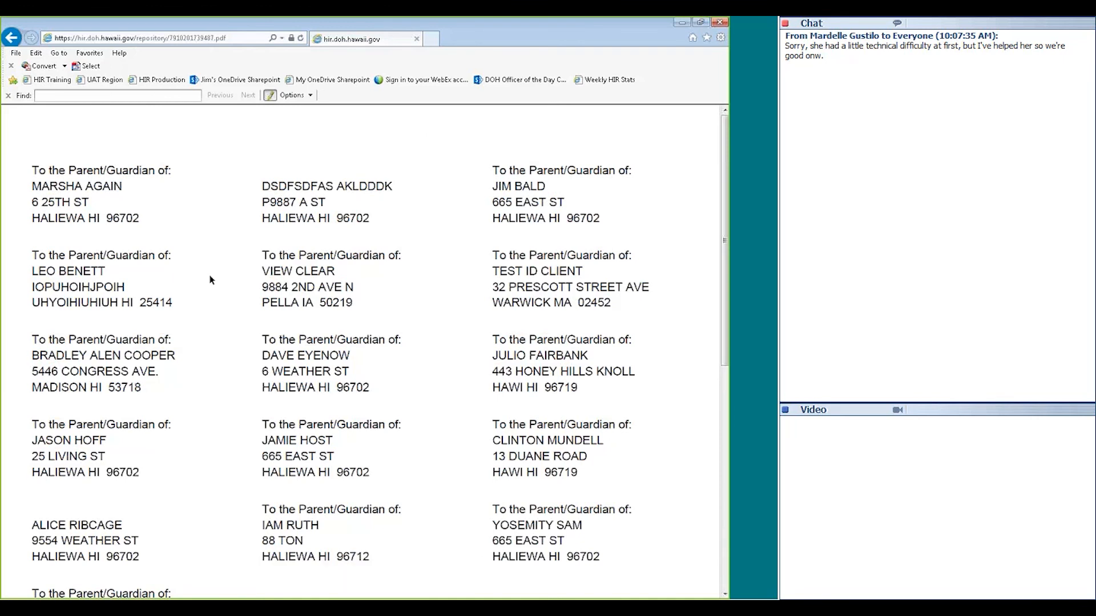
key("alt+Left")
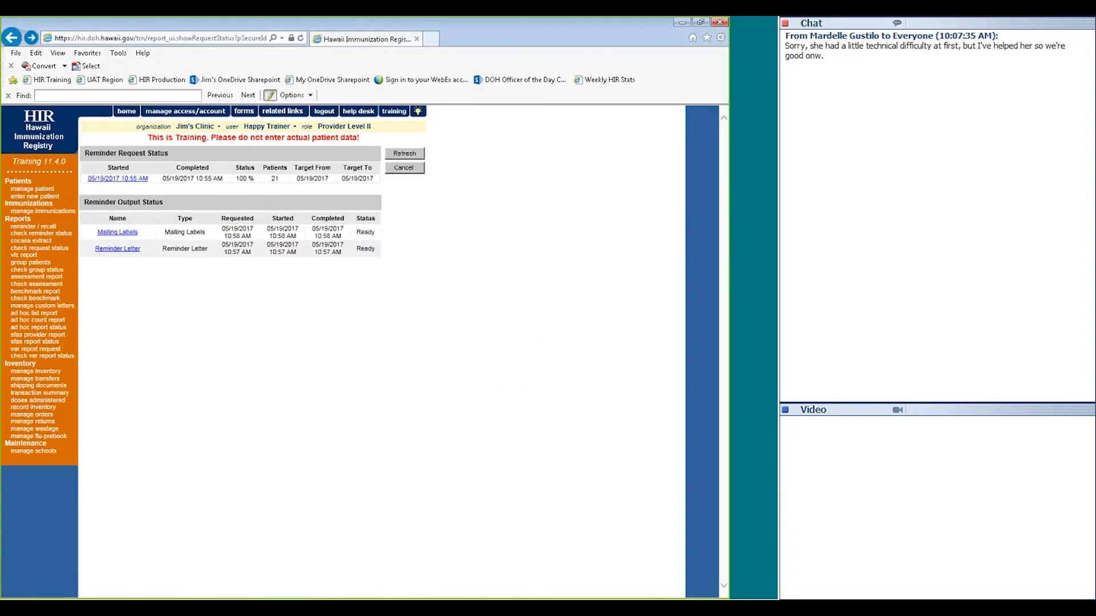
Request the Patient Query Listing, view the Patient List PDF, and go back
left_click(117, 179)
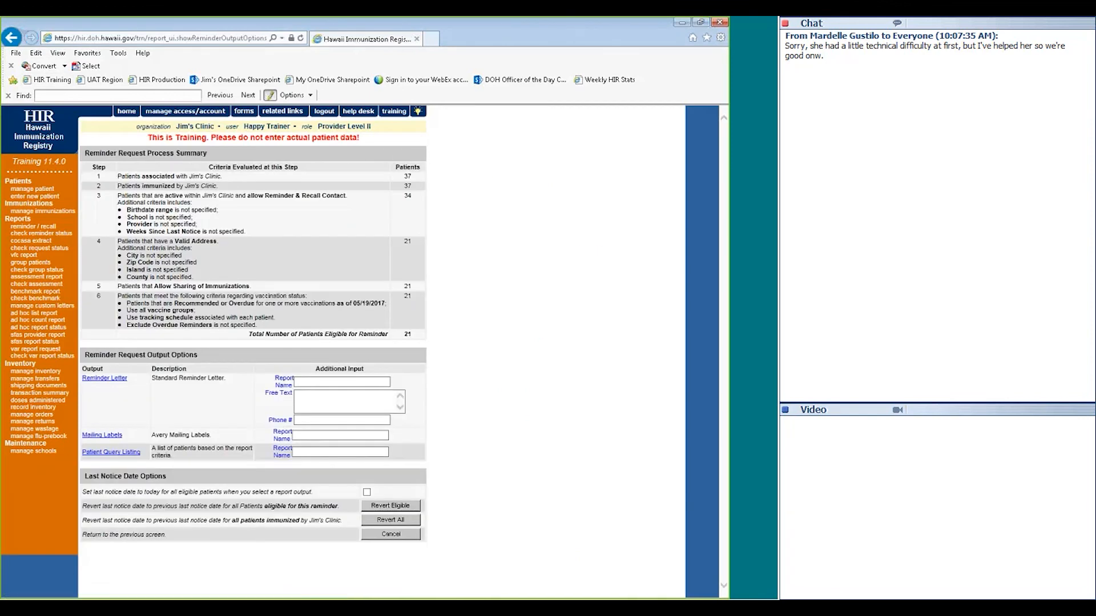
left_click(110, 455)
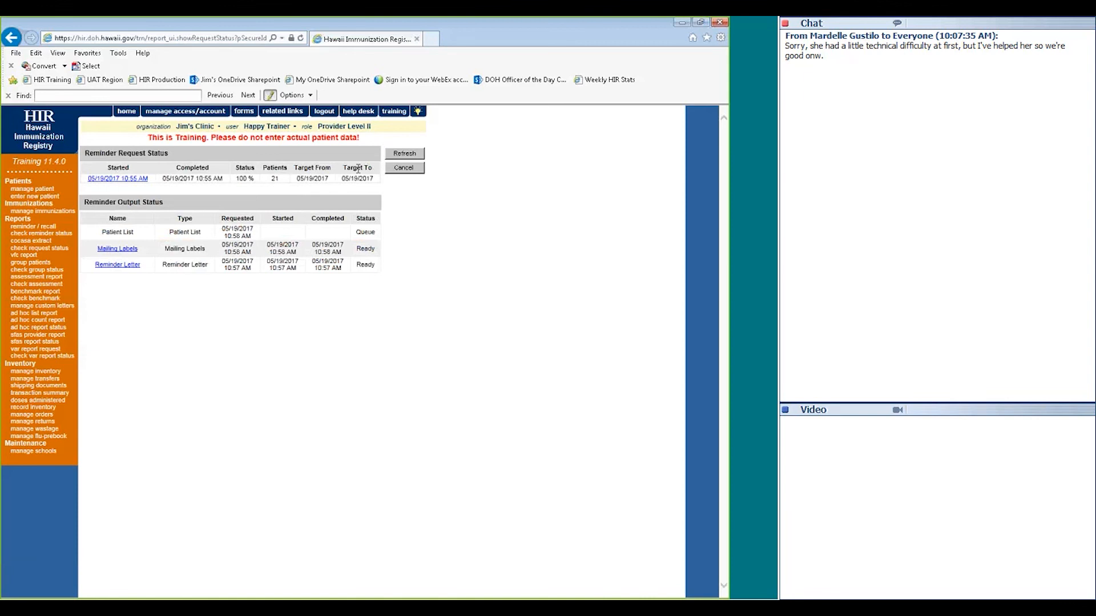
left_click(122, 231)
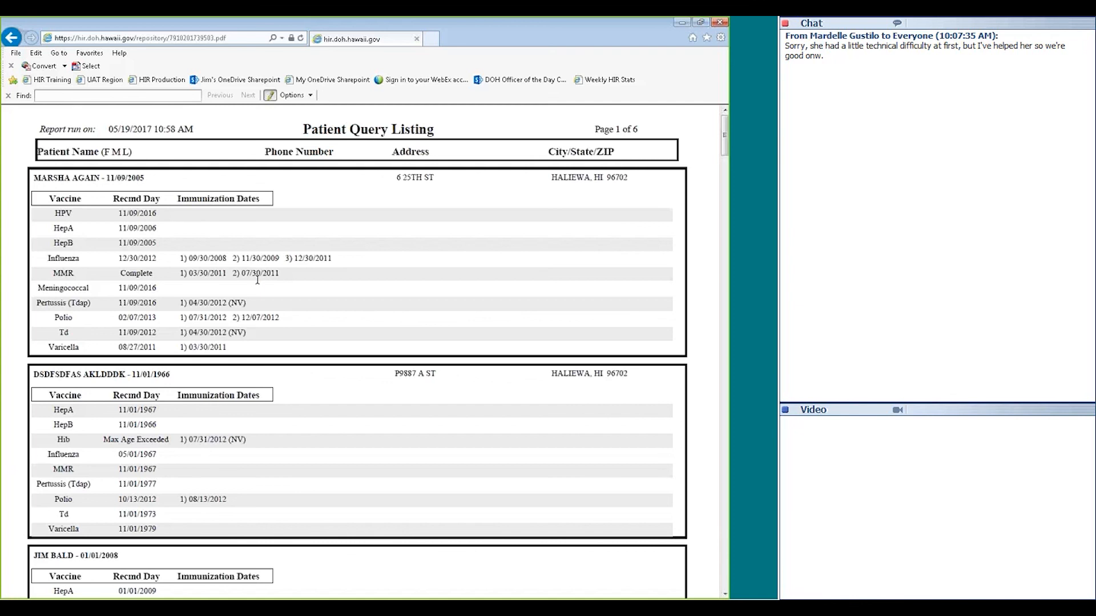
left_click(10, 43)
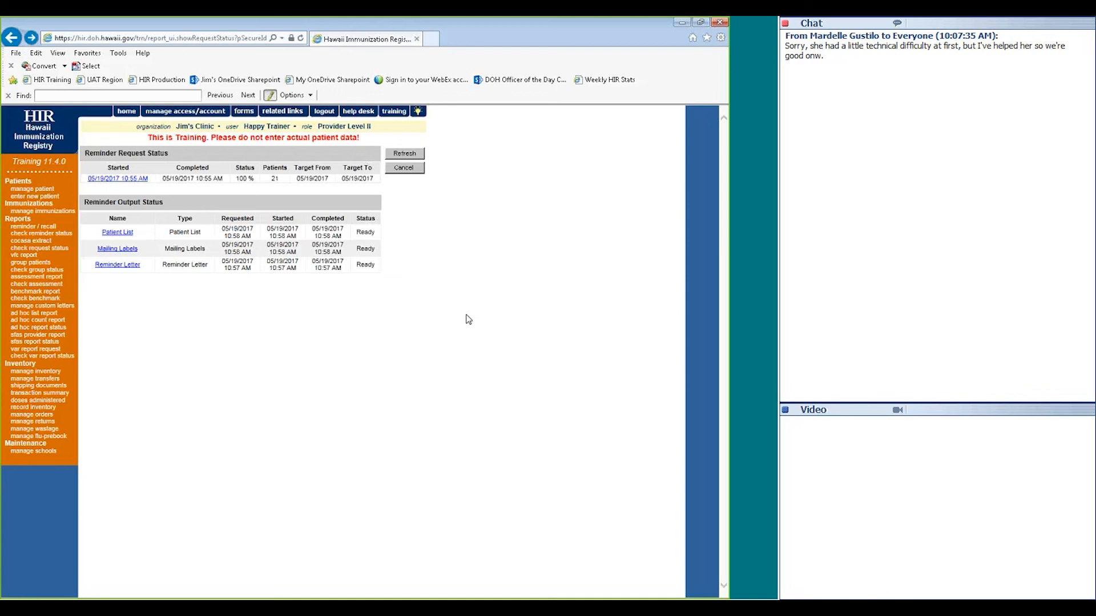
Generate a benchmark report evaluated 01/01/2000 for DTaP and Hib at 24 months, clearing the 9-month selection
left_click(44, 293)
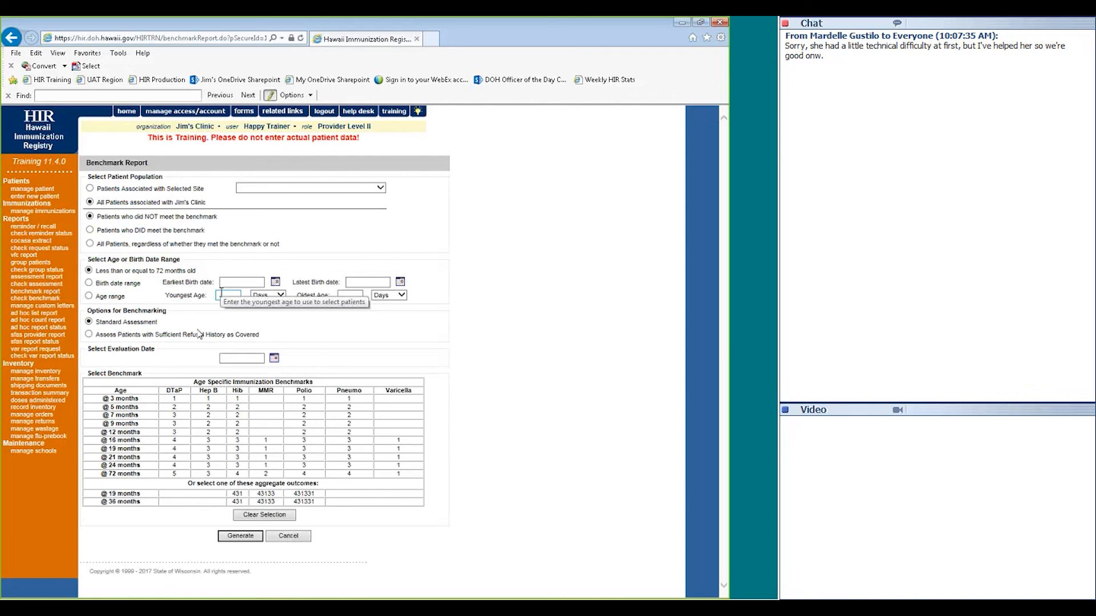
left_click(228, 360)
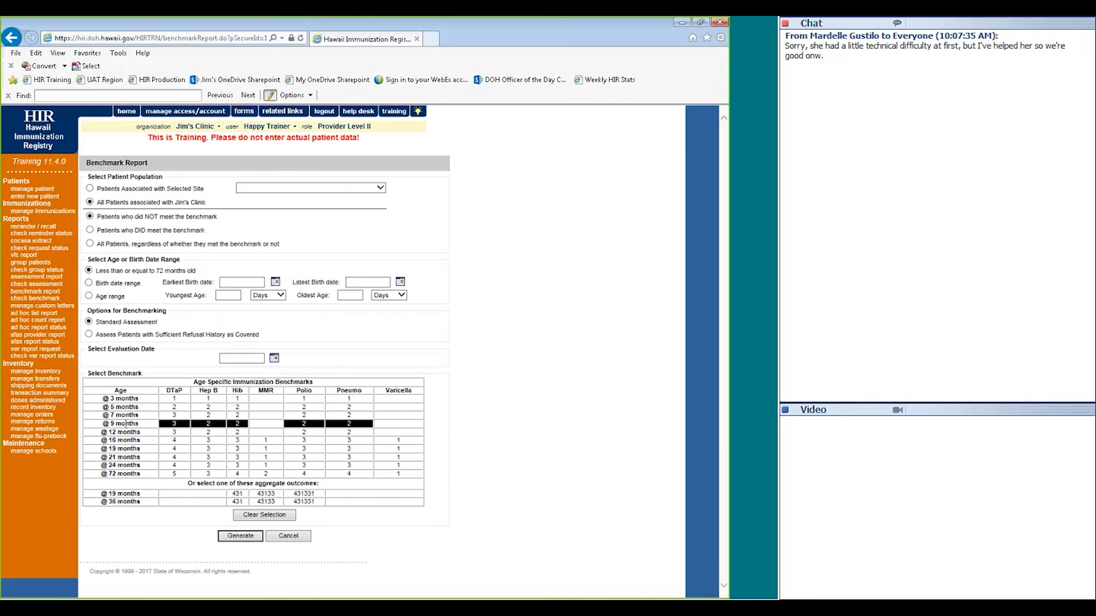
left_click(163, 425)
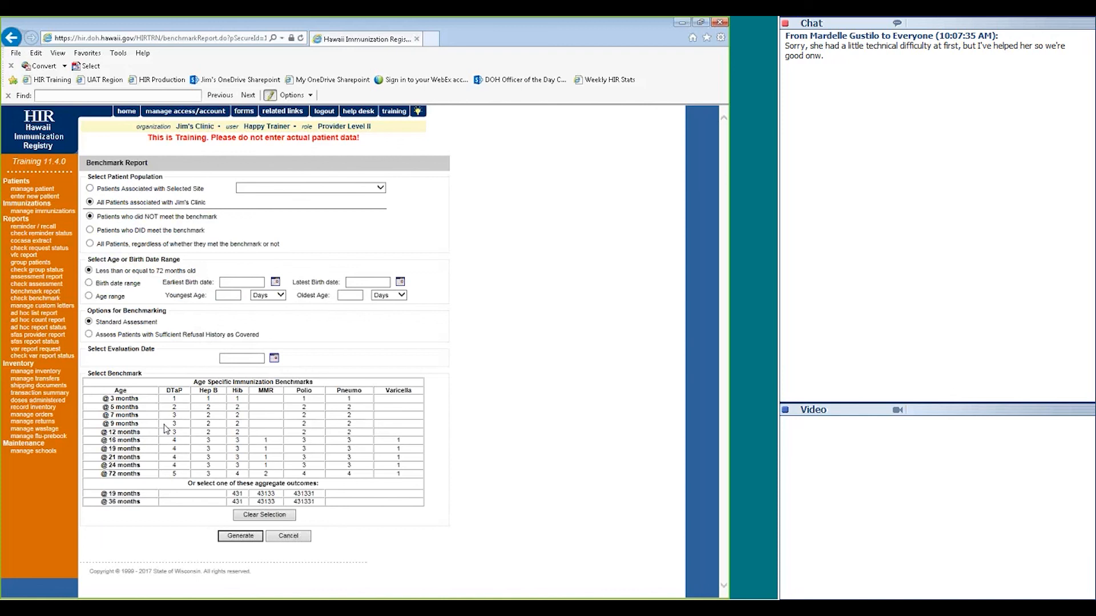
left_click(237, 360)
type("01/01/200")
type("0")
left_click(175, 465)
left_click(236, 466)
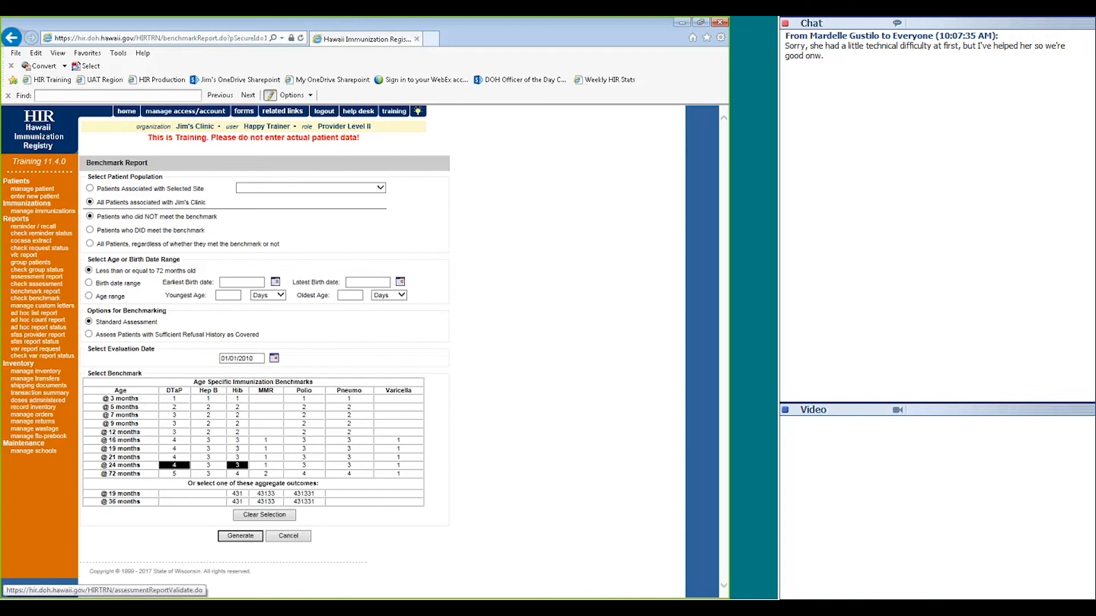
left_click(234, 542)
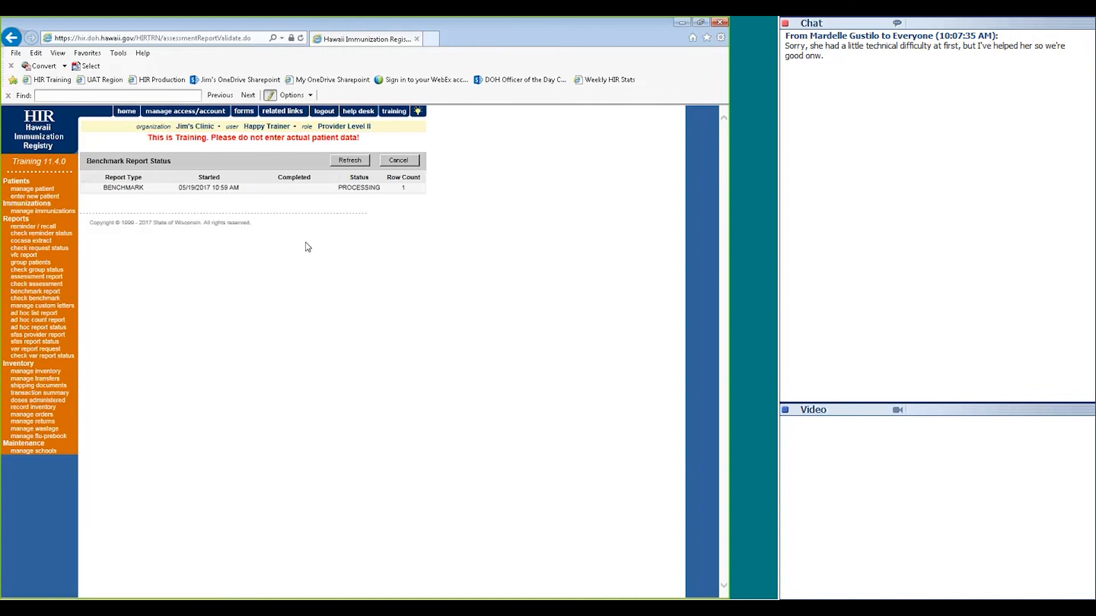
Review the benchmark results listing 7 patients, then open the group patients report form
left_click(130, 188)
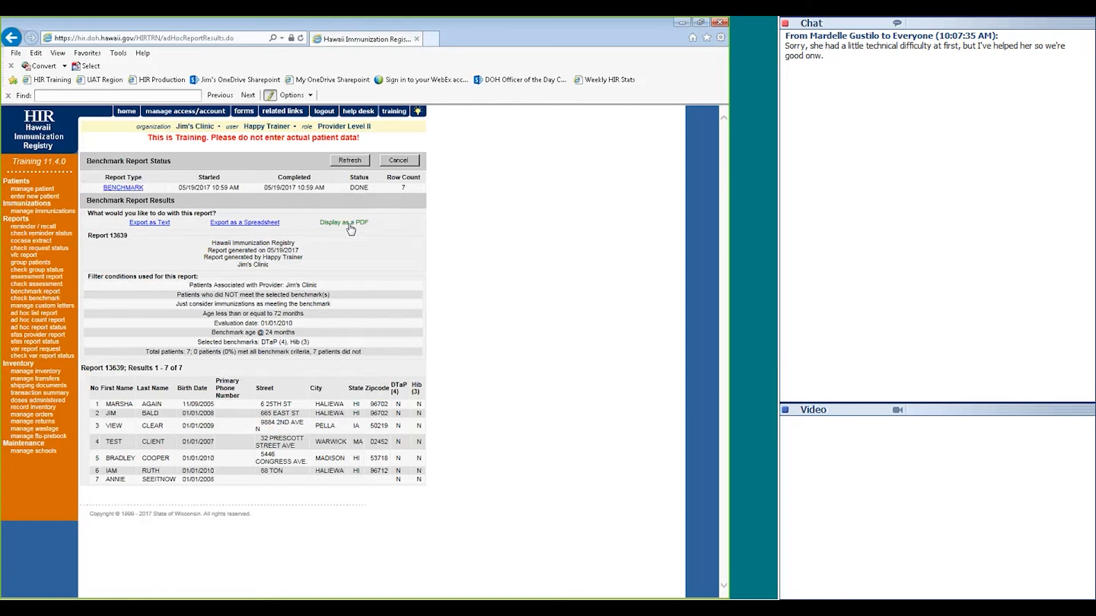
left_click(41, 264)
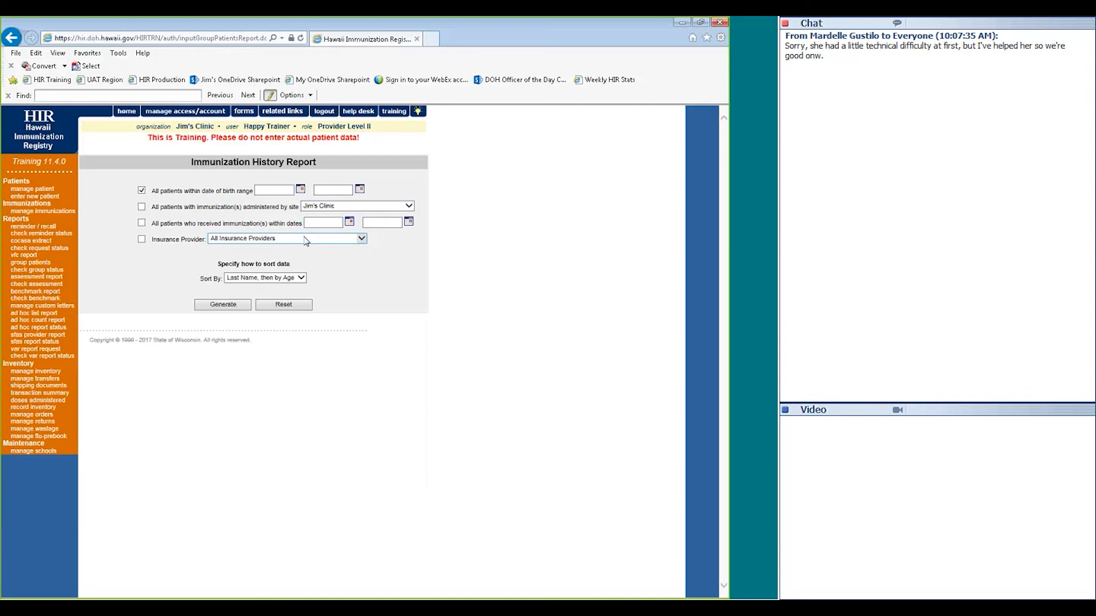
Generate an Immunization History Report for birth dates 01/01/2010 through 05/19/2017
left_click(267, 190)
type("01/01/2010")
key("Tab")
type("05/19/2017")
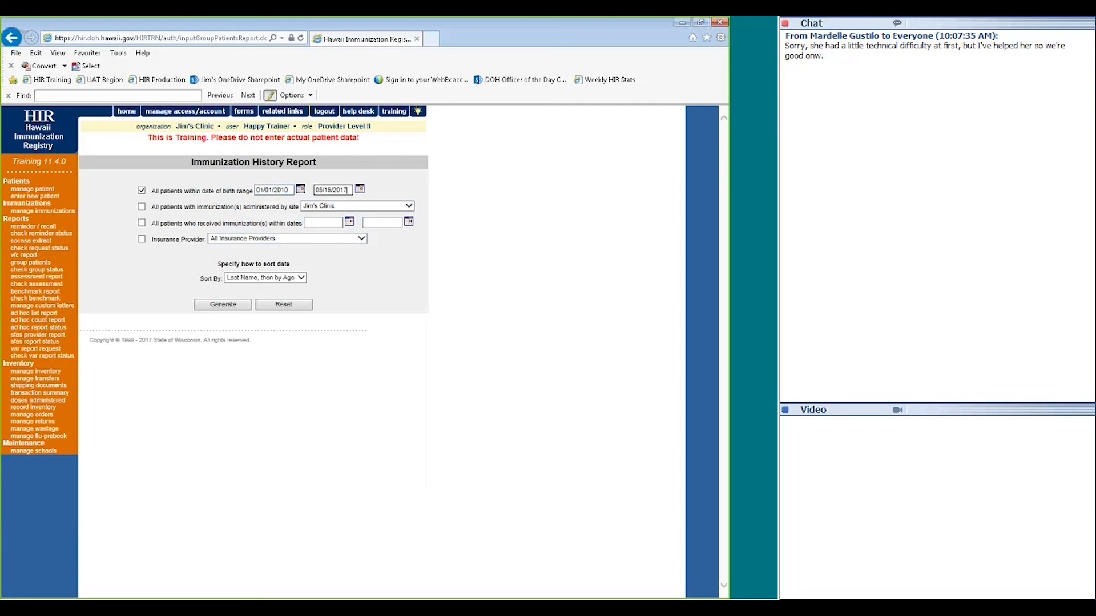
left_click(224, 304)
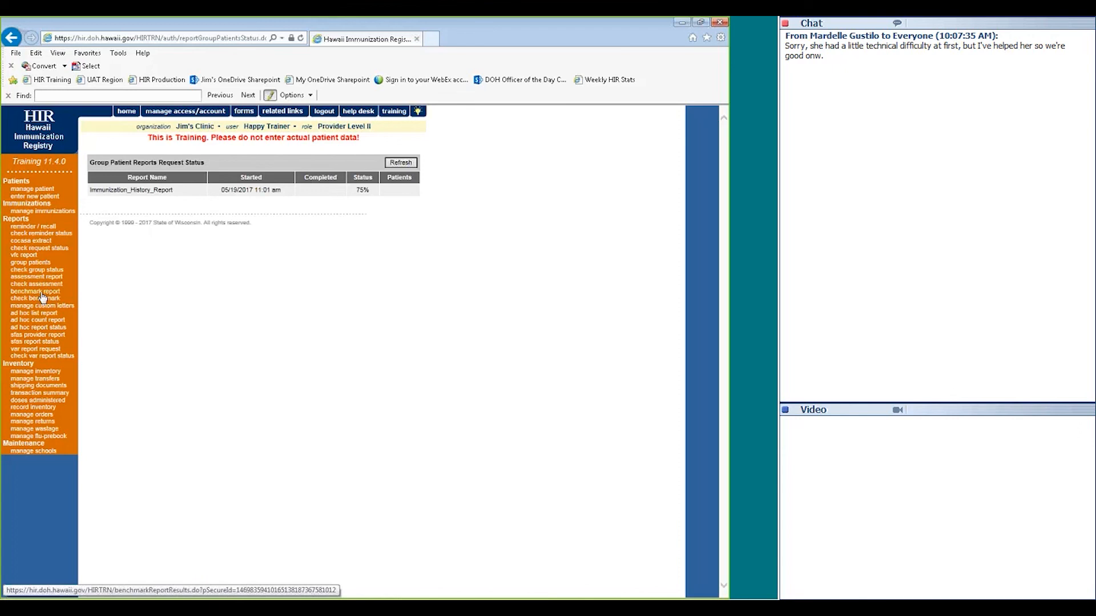
Check the group patient report status and refresh it
left_click(38, 234)
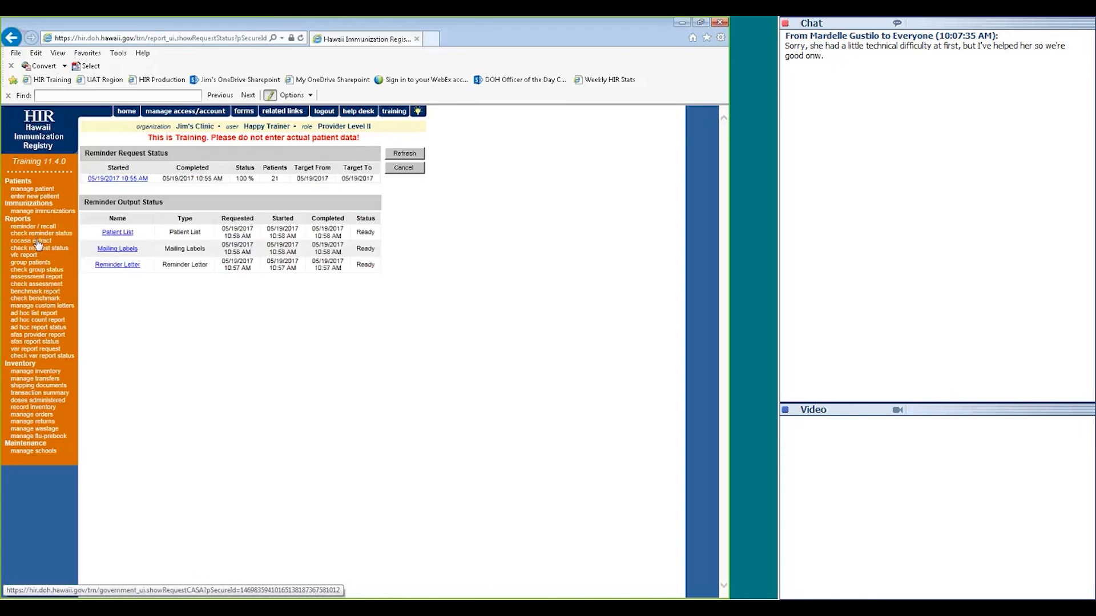
left_click(32, 270)
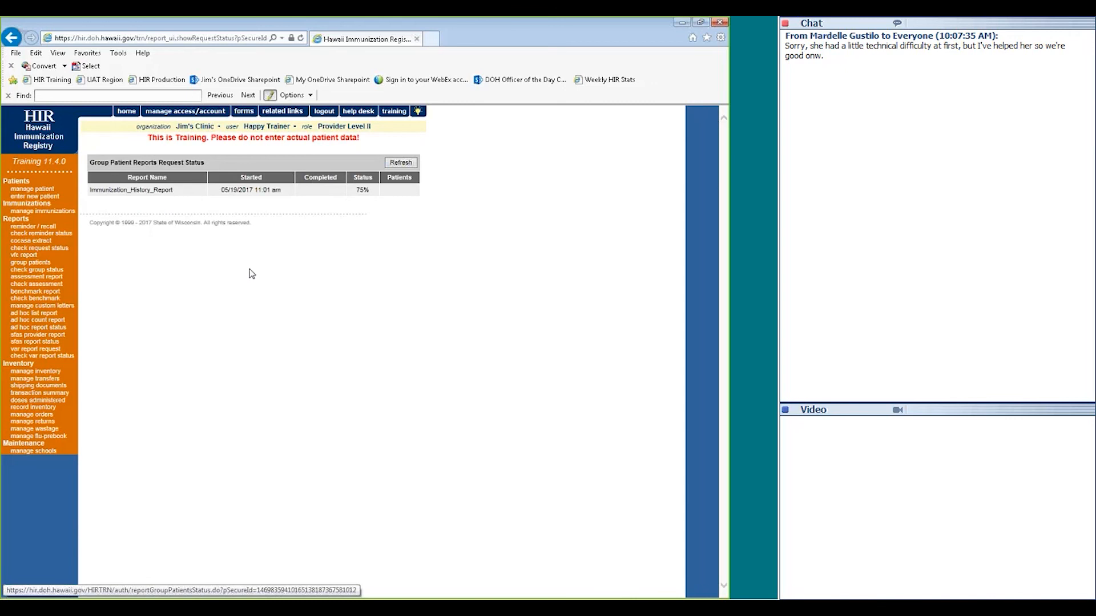
left_click(399, 163)
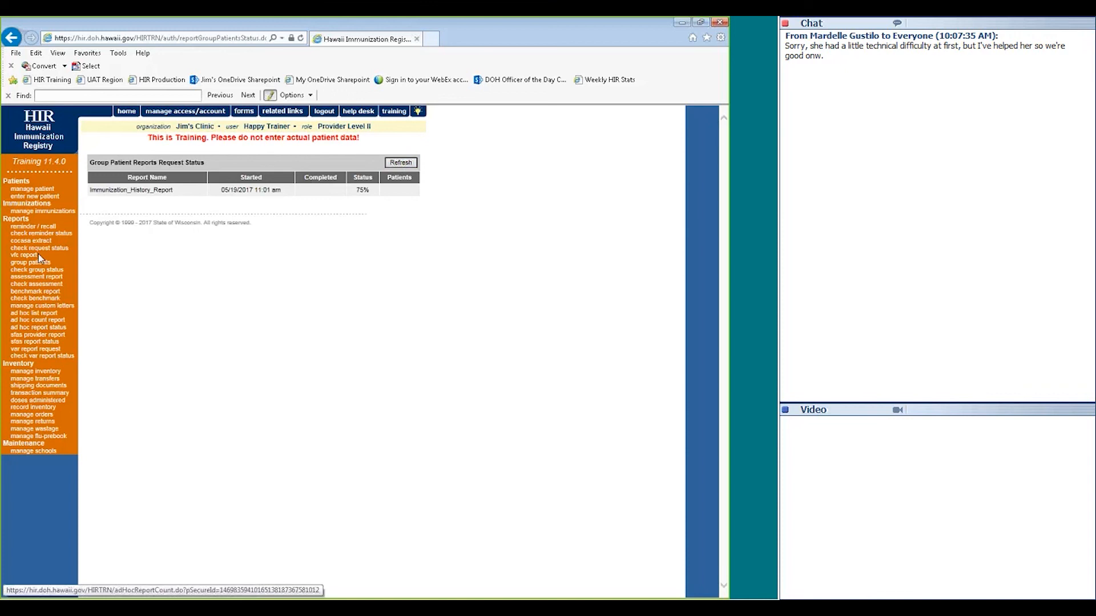
Recheck the group report status, still at 75% after two refreshes, then go to the ad hoc list report
left_click(32, 229)
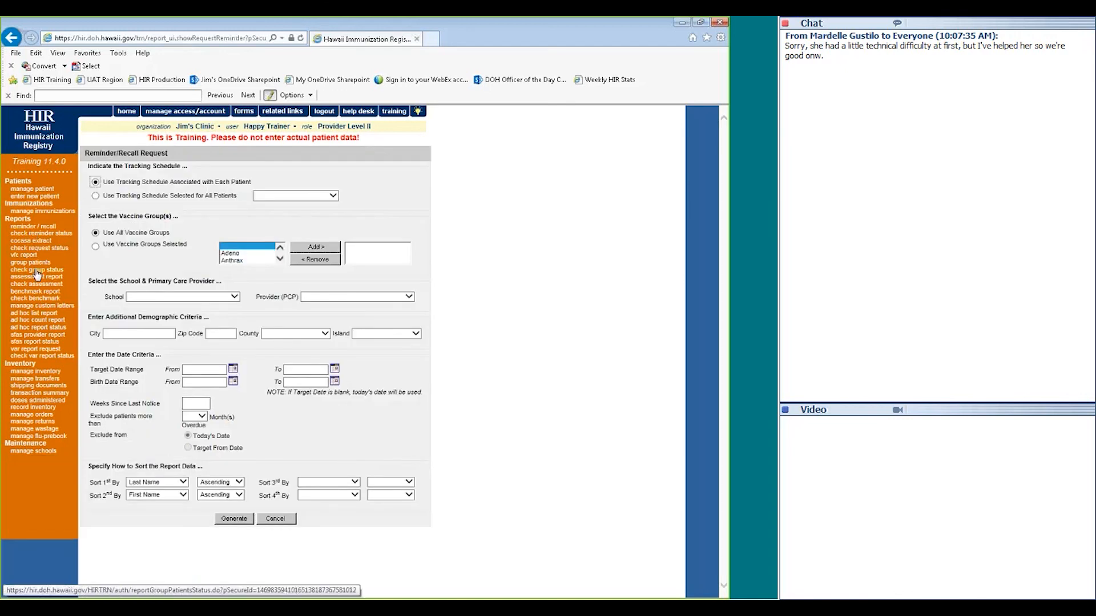
left_click(36, 271)
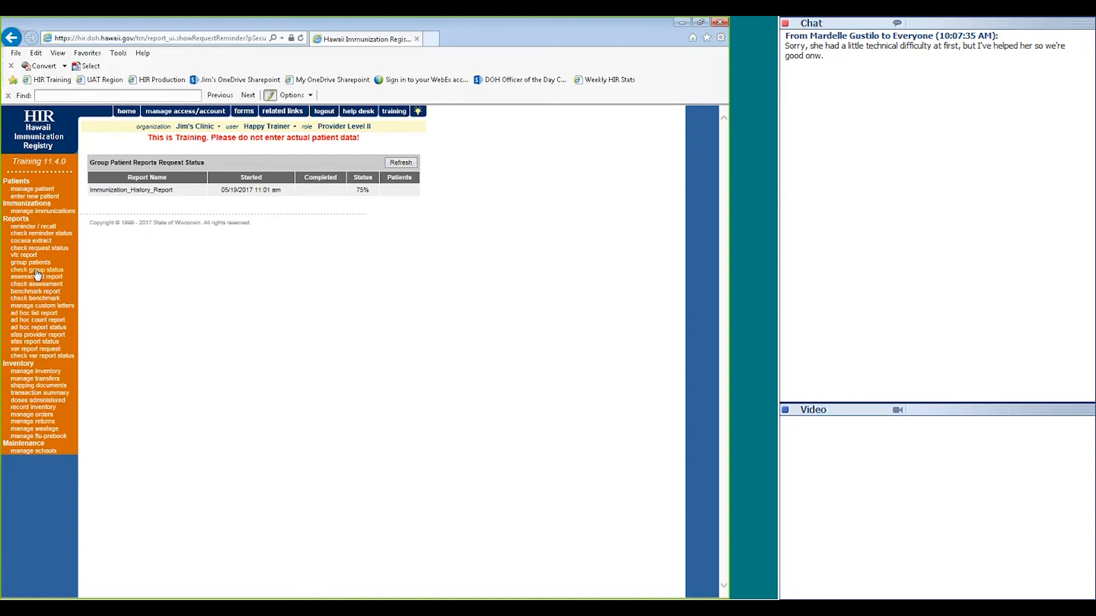
left_click(394, 165)
left_click(397, 165)
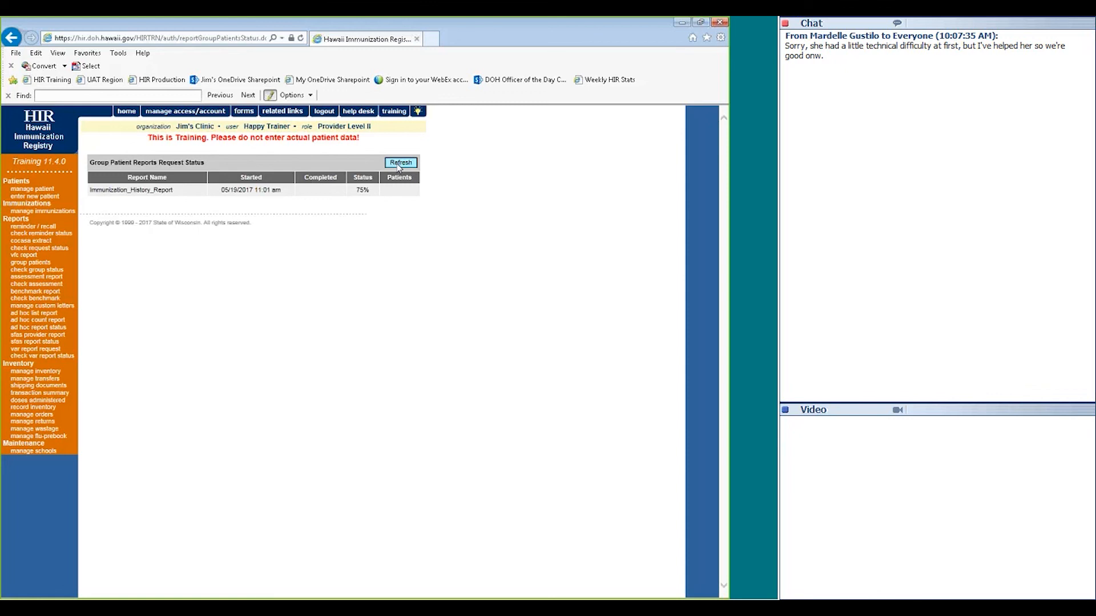
left_click(39, 315)
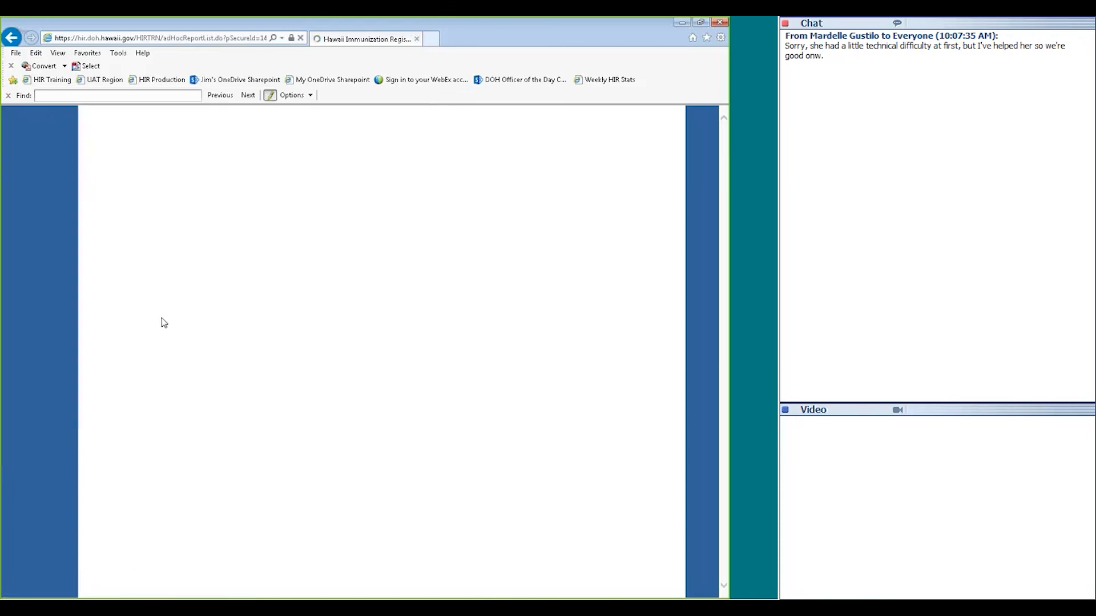
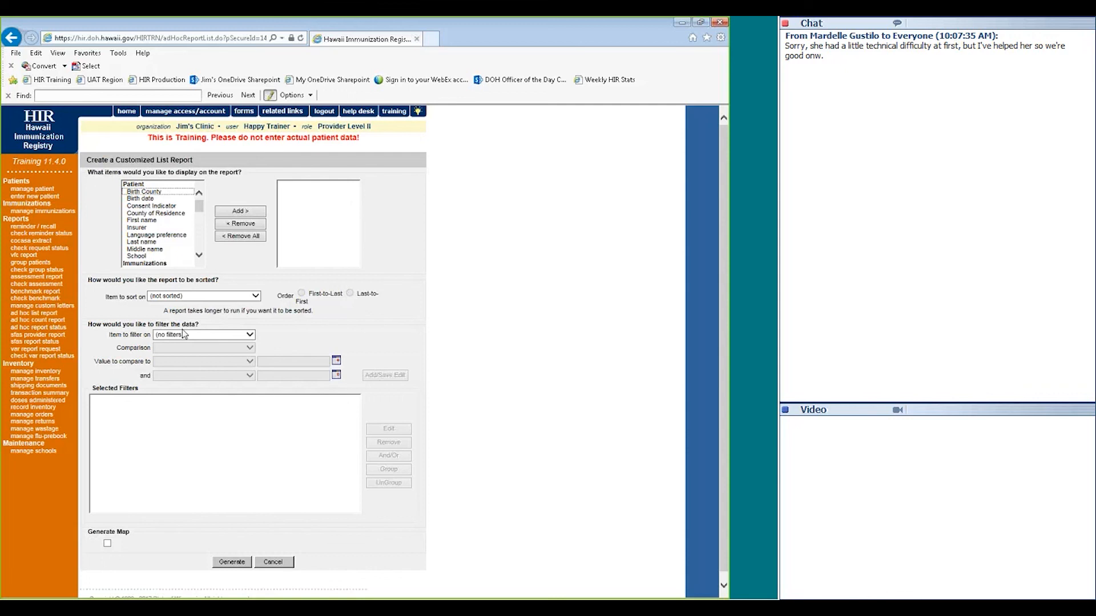
Add Birth date, First name and Last name as the list report's output fields
left_click(146, 200)
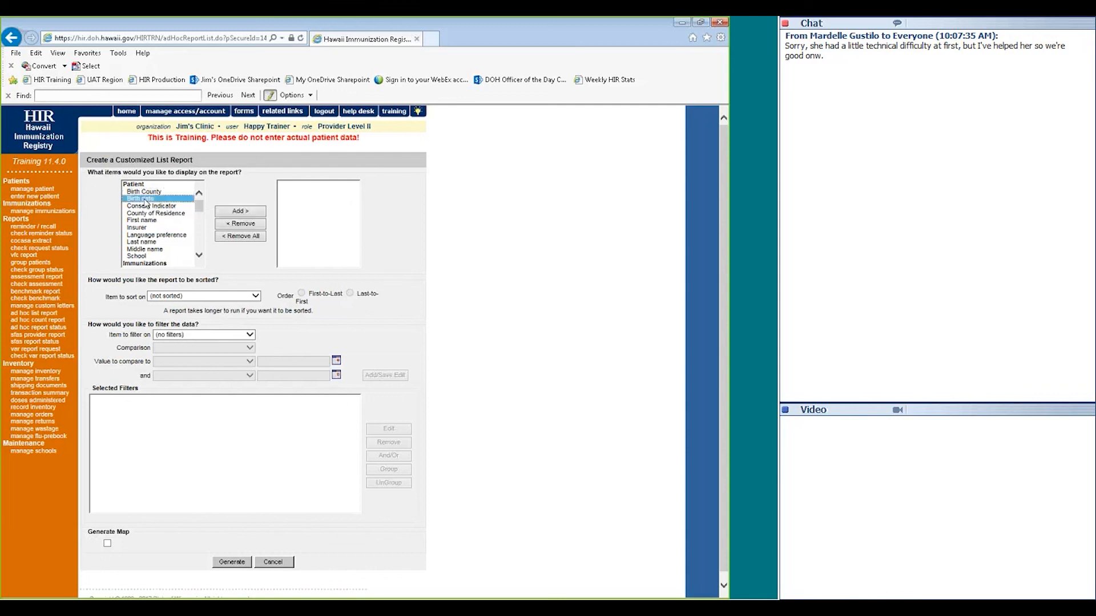
left_click(142, 221)
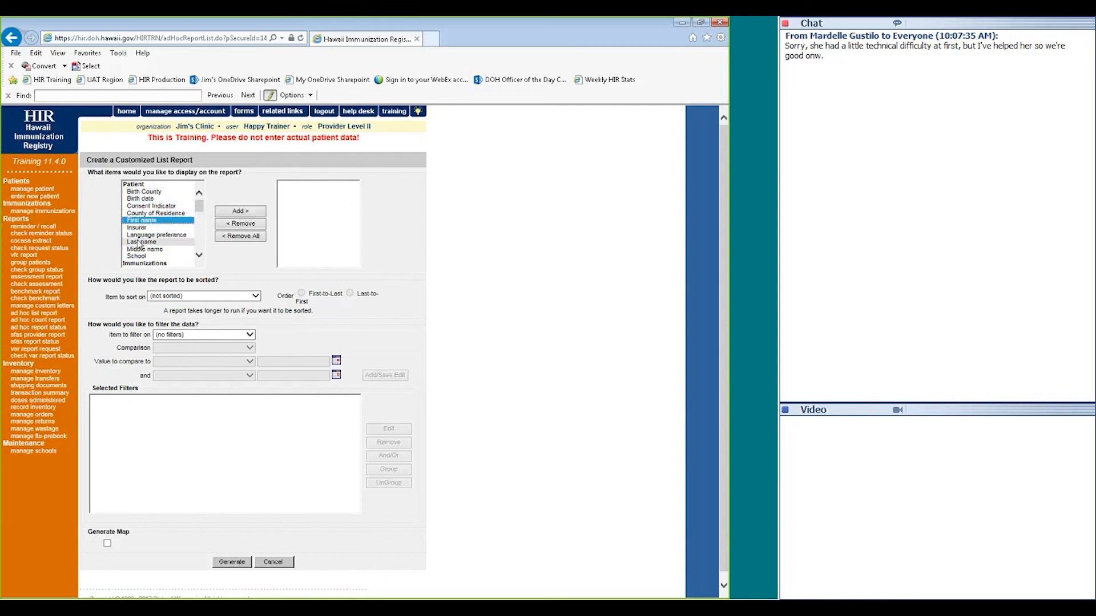
left_click(141, 242, "ctrl")
left_click(141, 200, "ctrl")
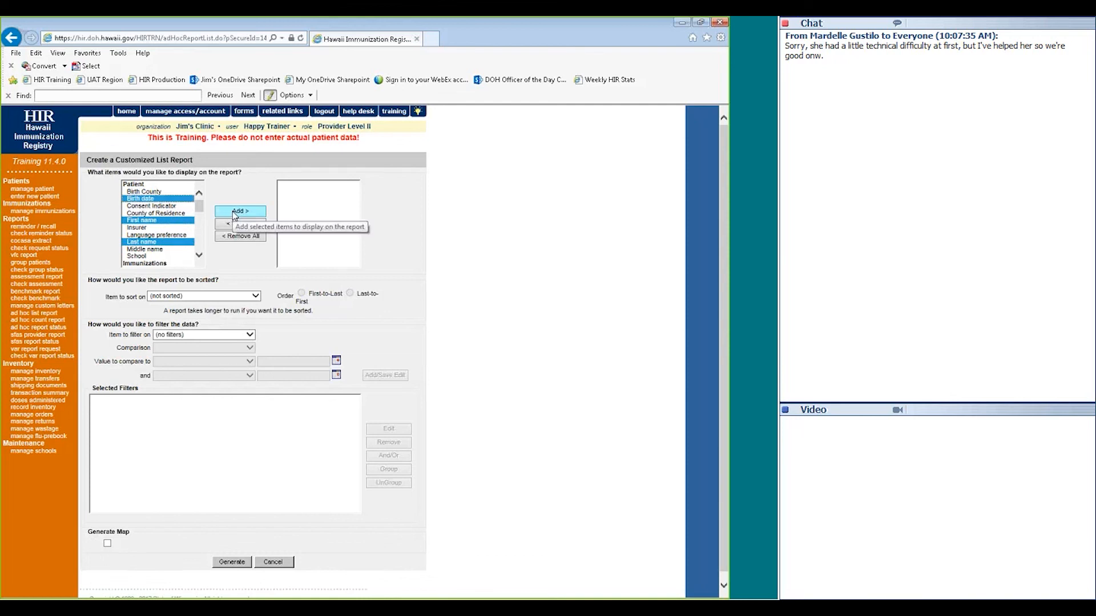
left_click(235, 213)
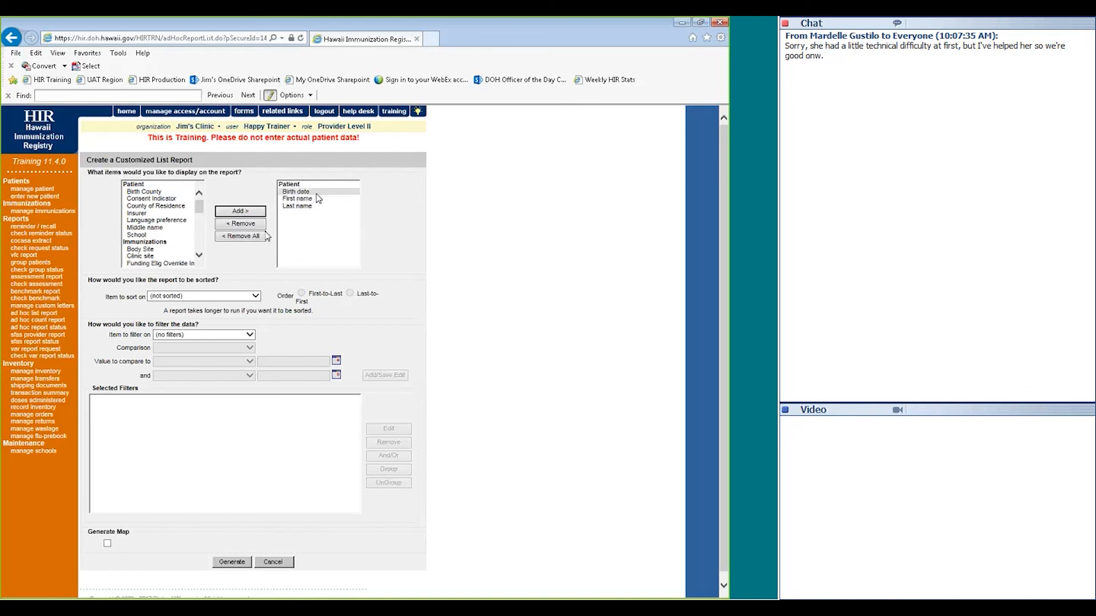
Add a report filter of City EQUALS Honolulu
left_click(200, 335)
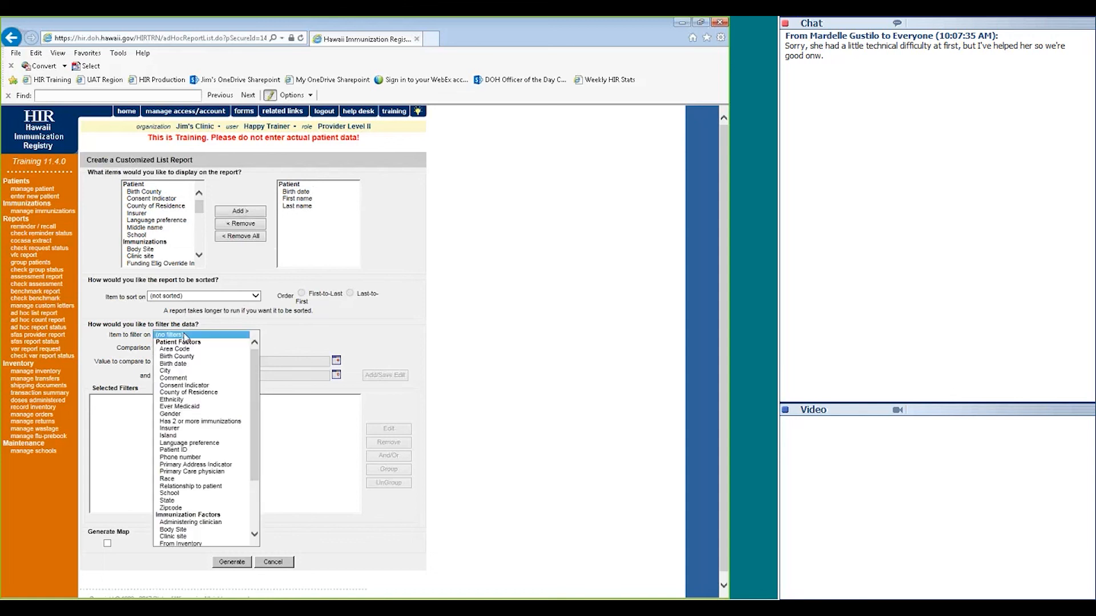
left_click(177, 371)
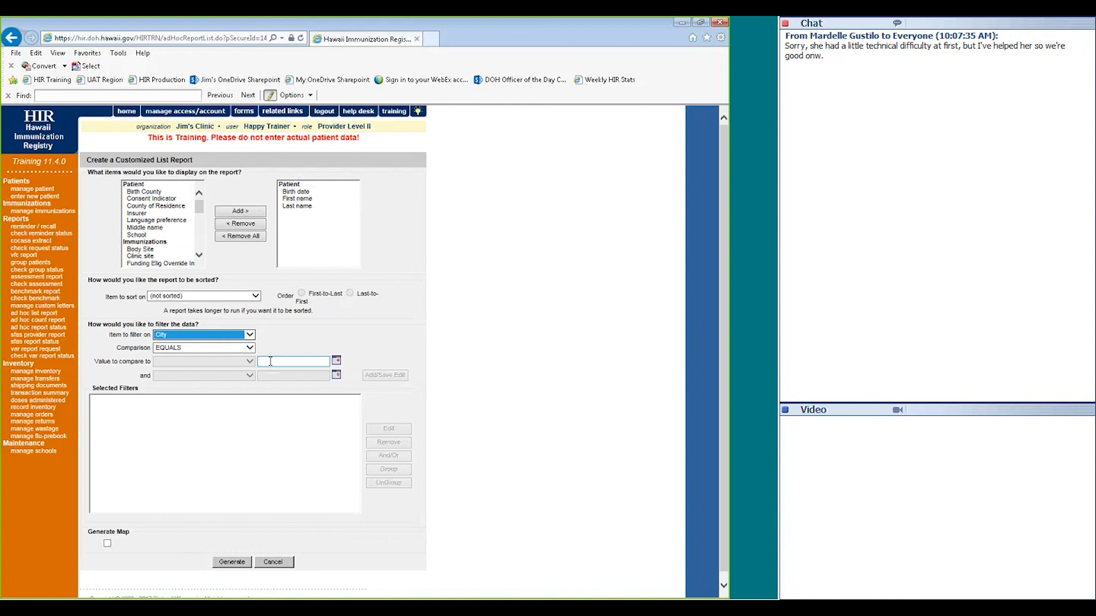
left_click(271, 361)
type("Ho")
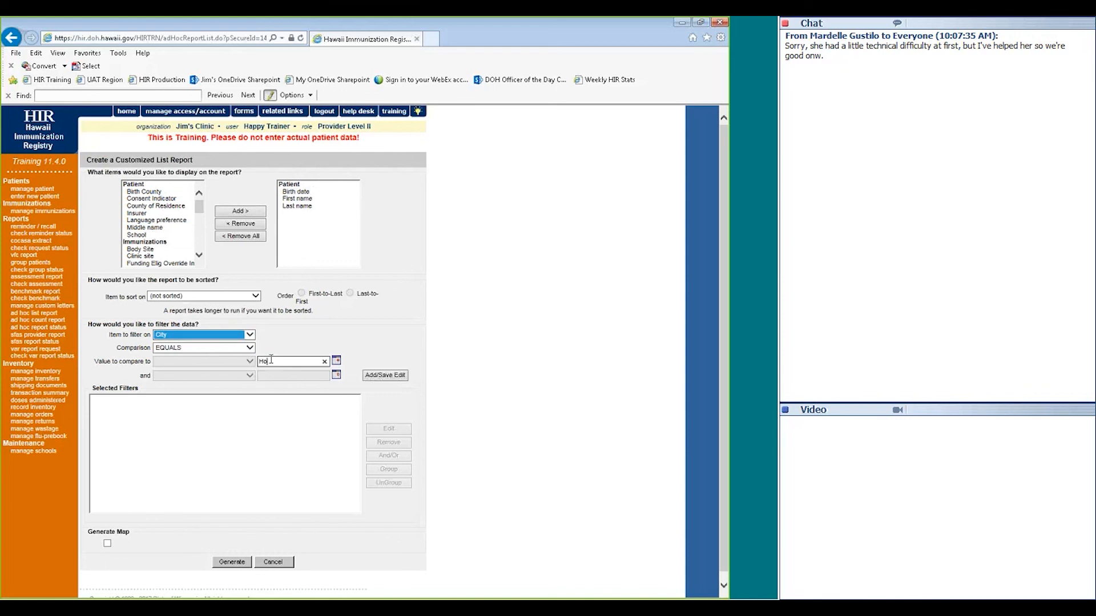
type("nolulu")
left_click(384, 377)
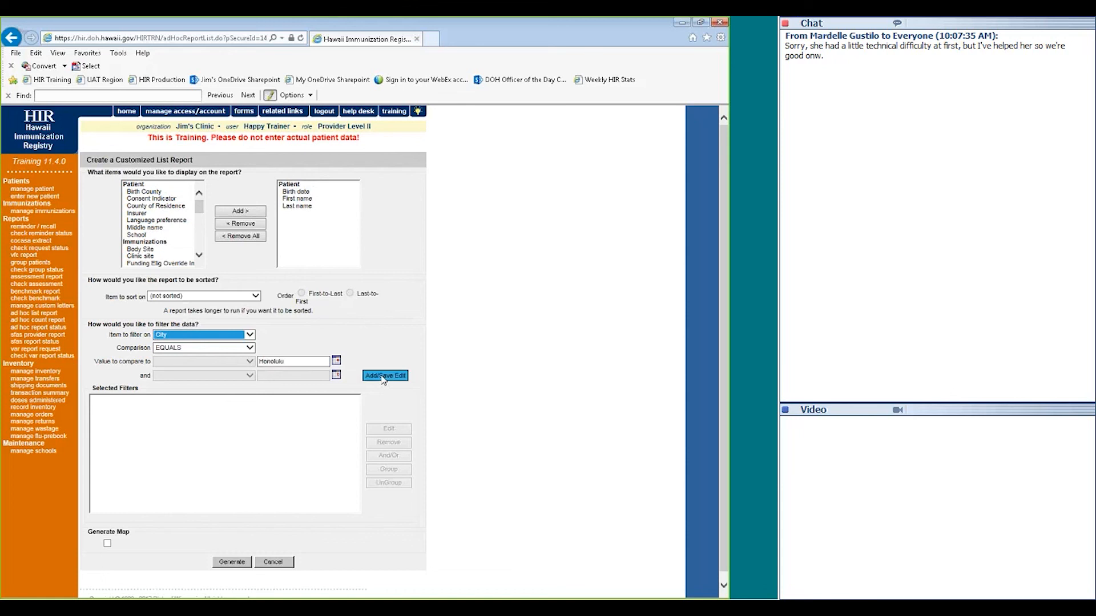
left_click(181, 401)
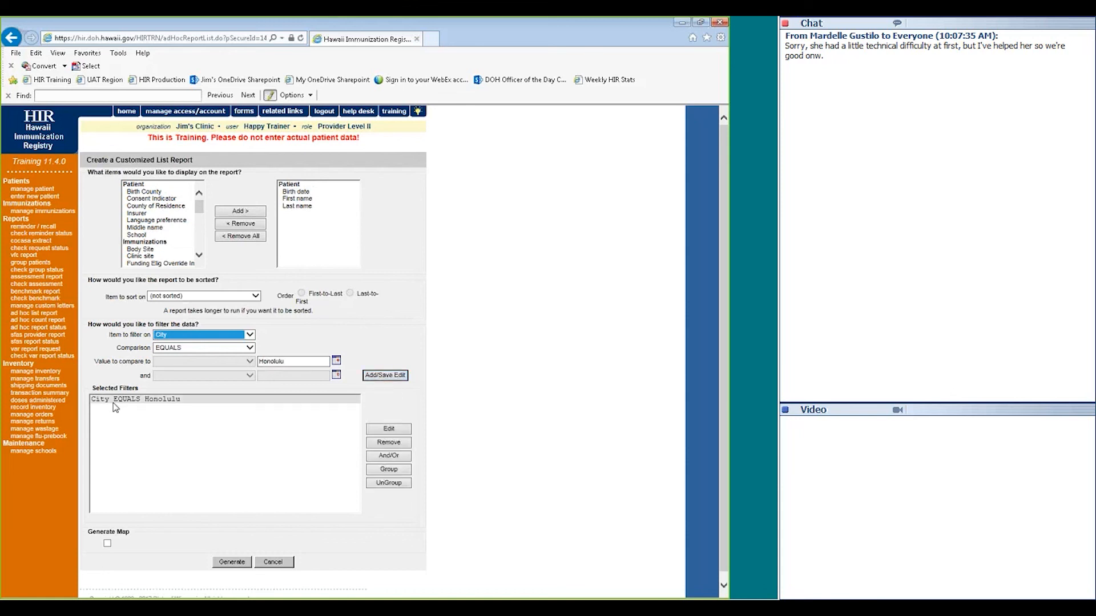
left_click(166, 411)
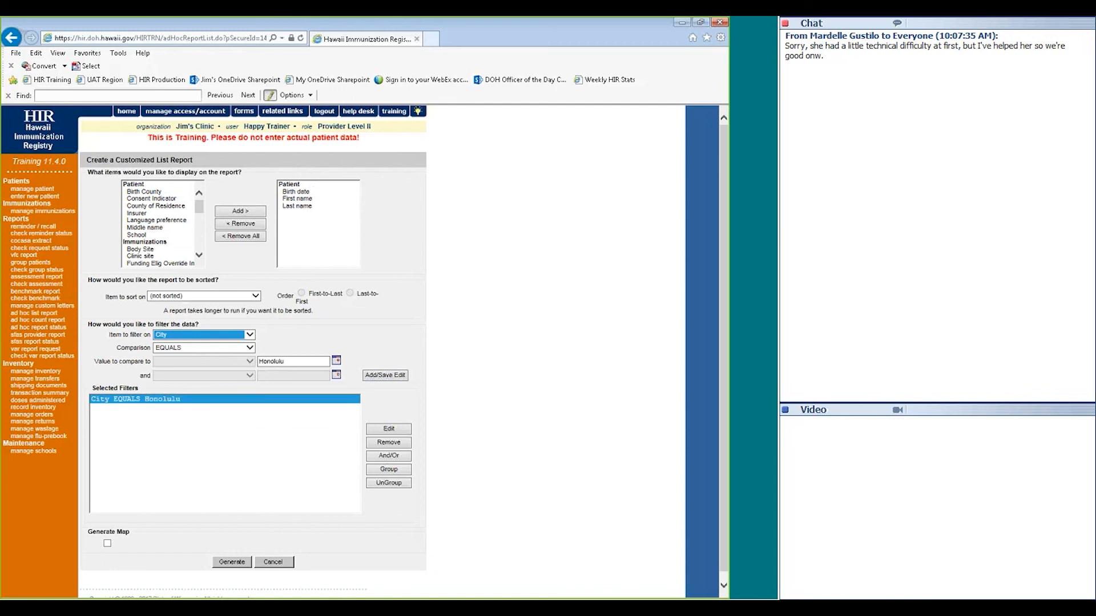
Generate the list report and open its results, showing two Honolulu patients
left_click(231, 562)
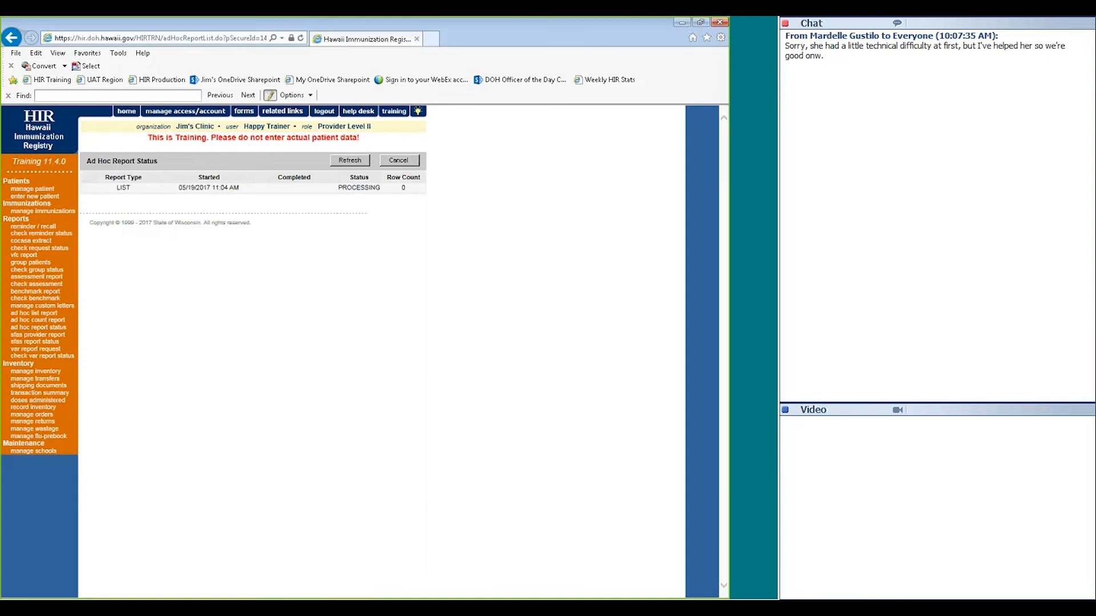
left_click(124, 189)
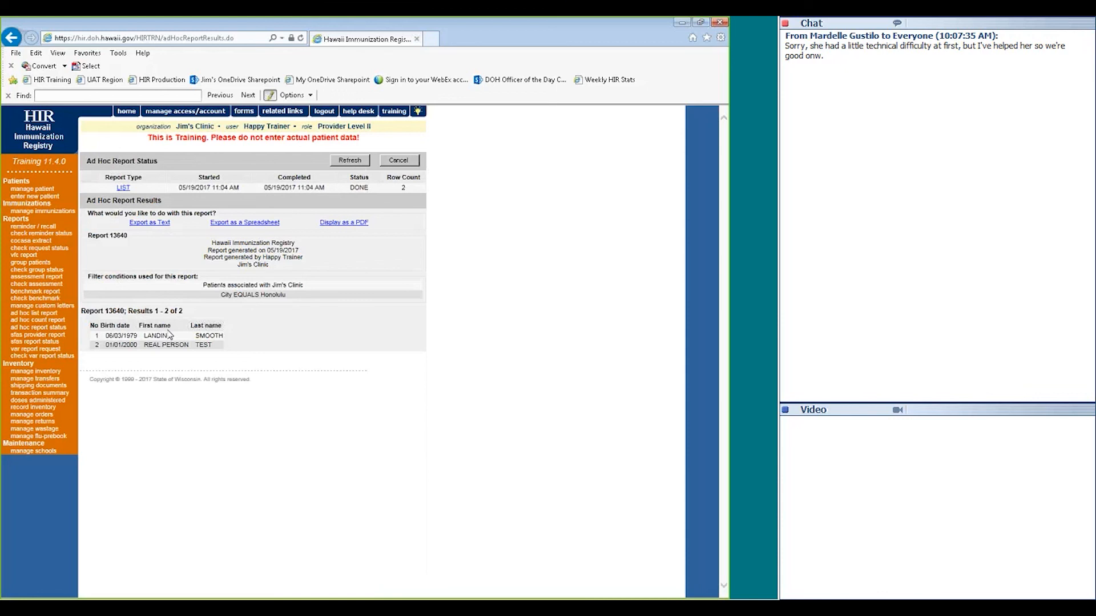
In the custom count report, try several grouping factors and hit the three-factor limit
left_click(48, 321)
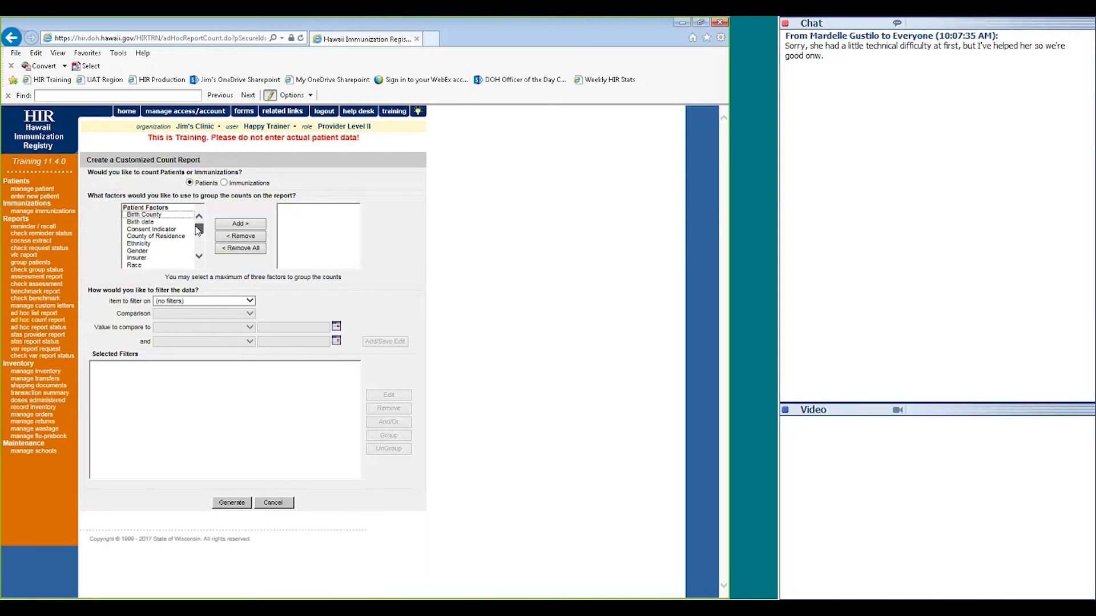
left_click_drag(198, 229, 196, 244)
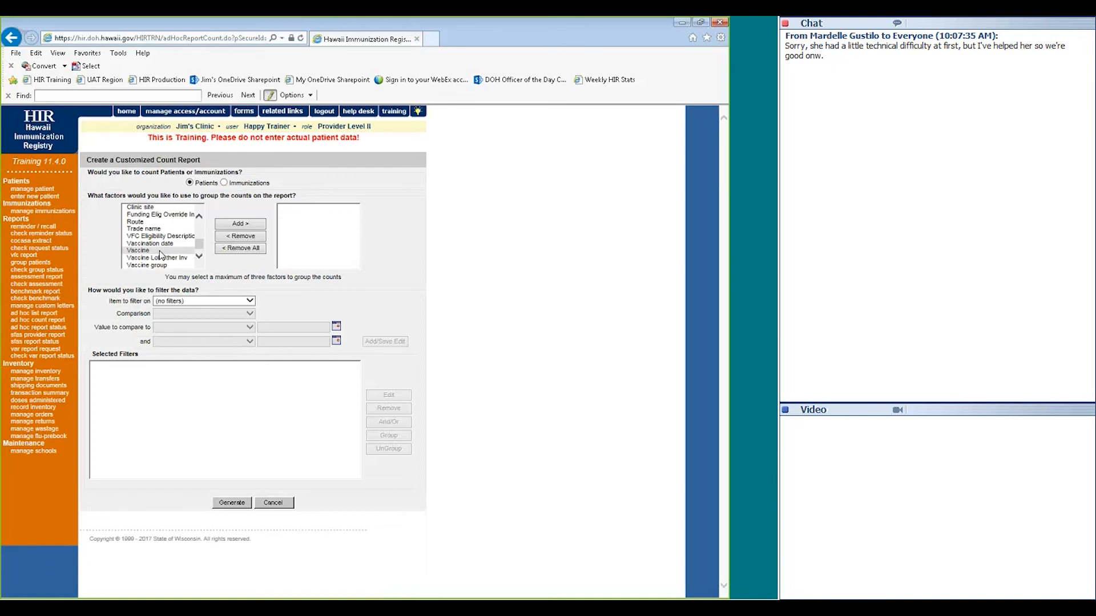
left_click(159, 251)
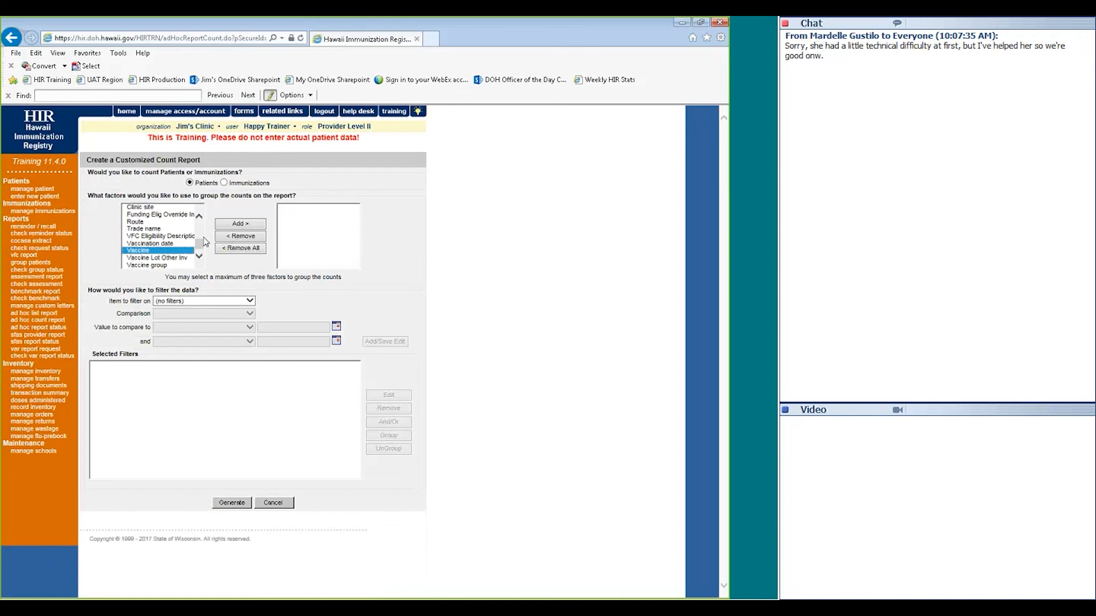
left_click(234, 227)
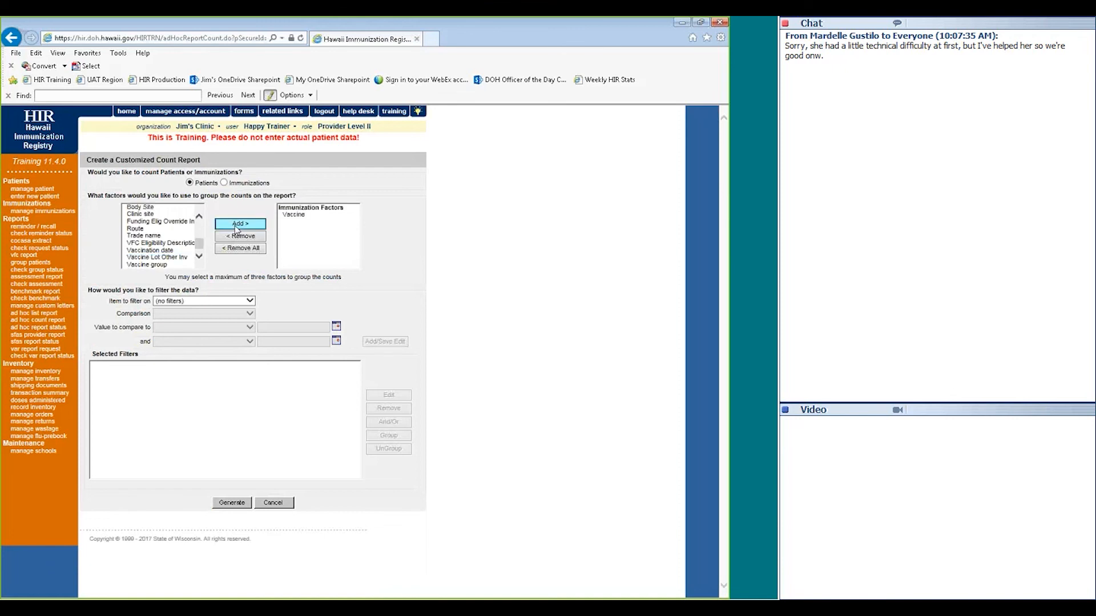
left_click(291, 216)
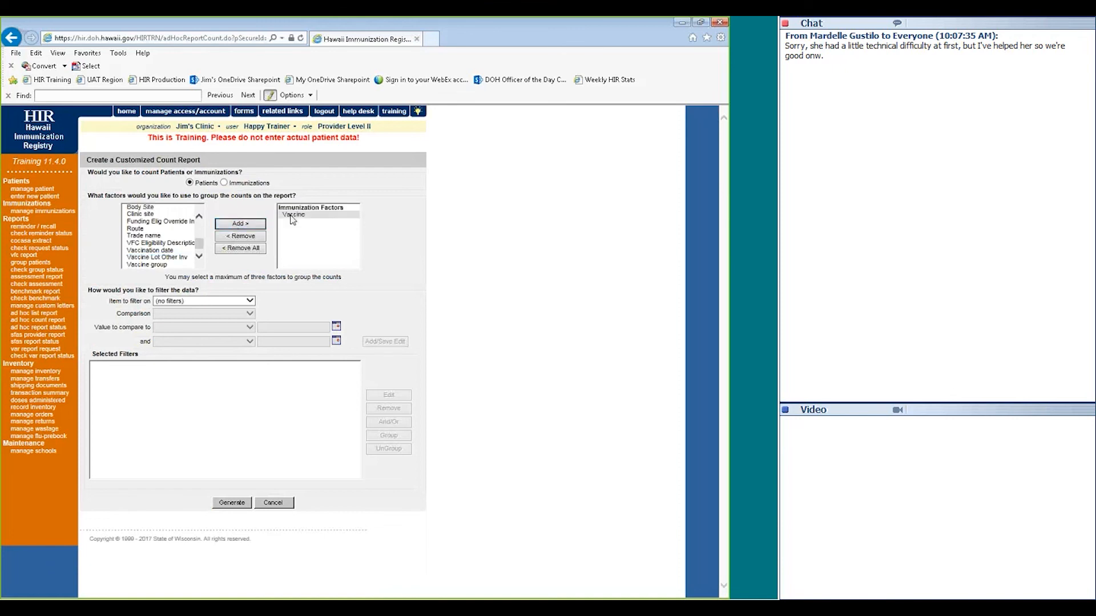
left_click(237, 237)
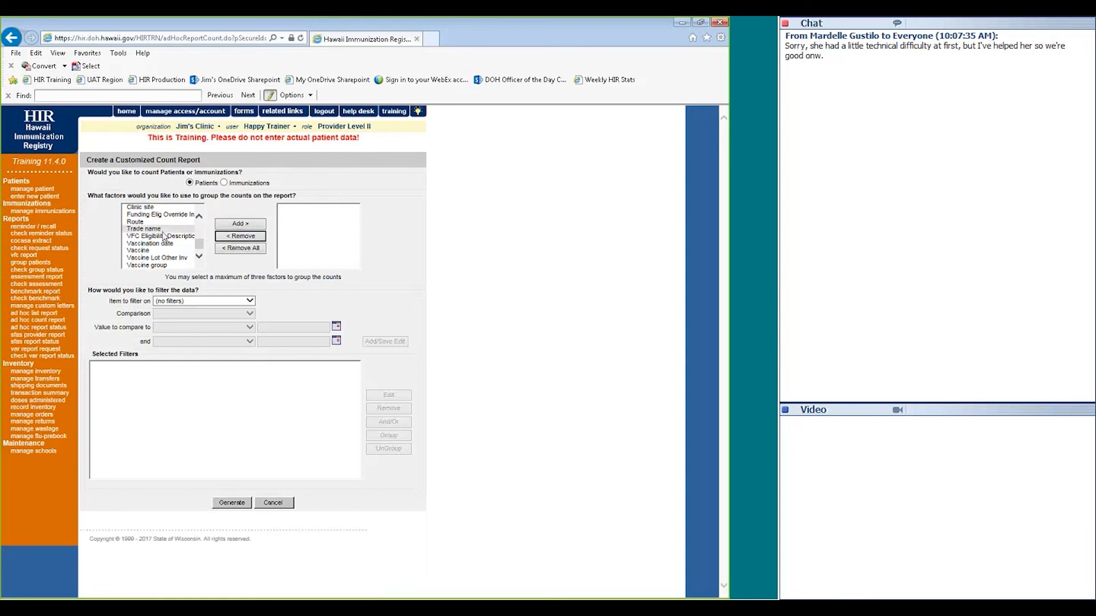
left_click_drag(148, 222, 149, 250)
left_click(241, 223)
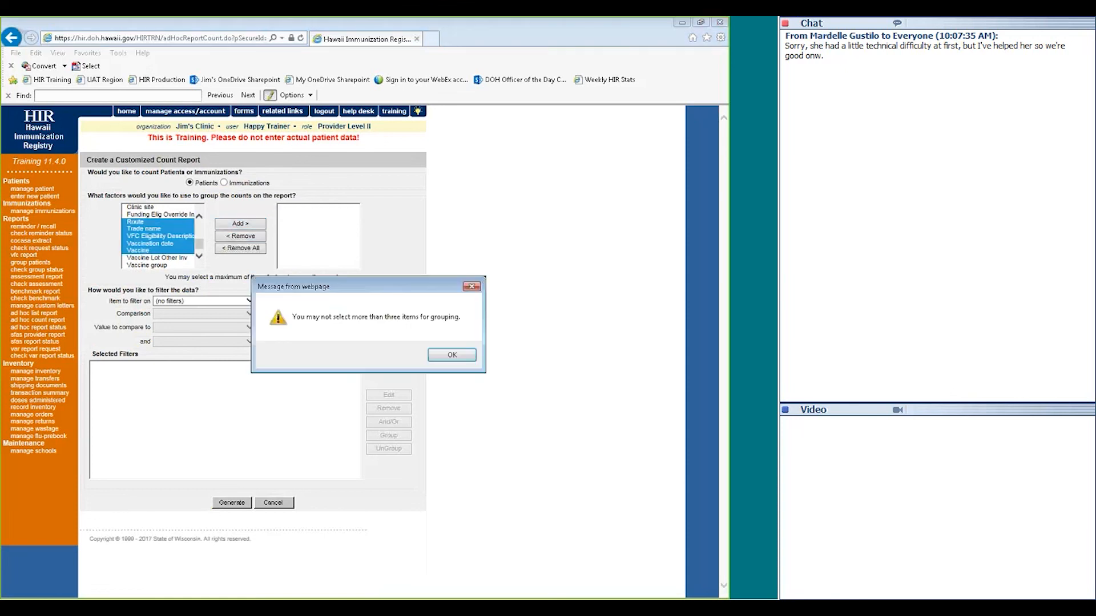
key("Return")
Clear the trial grouping factors and group the count by Vaccine only
left_click(191, 216)
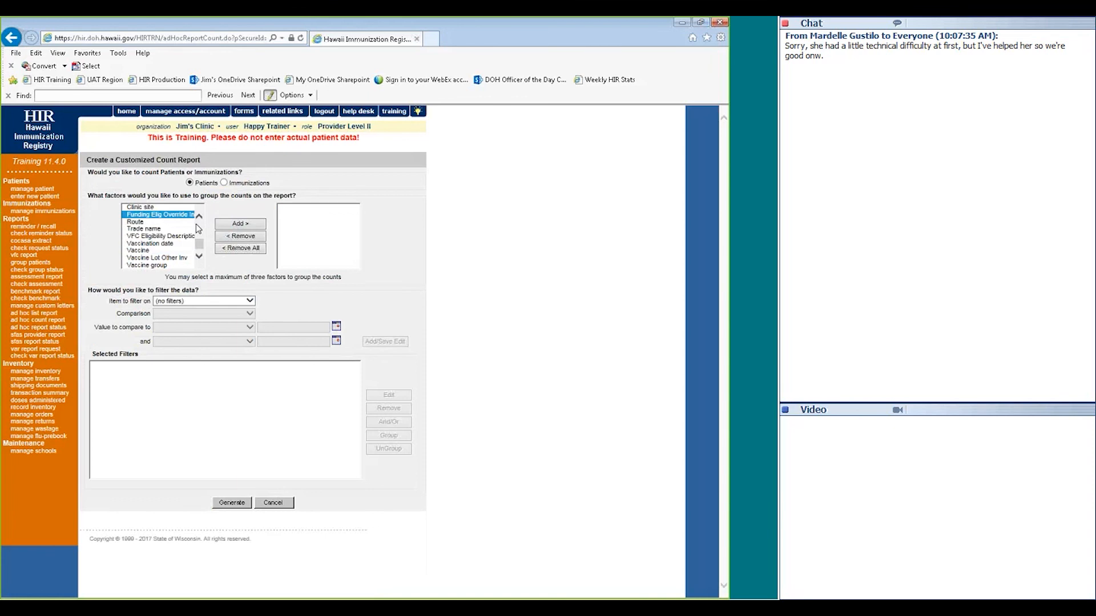
left_click(148, 228)
left_click(150, 243, "ctrl")
left_click(233, 225)
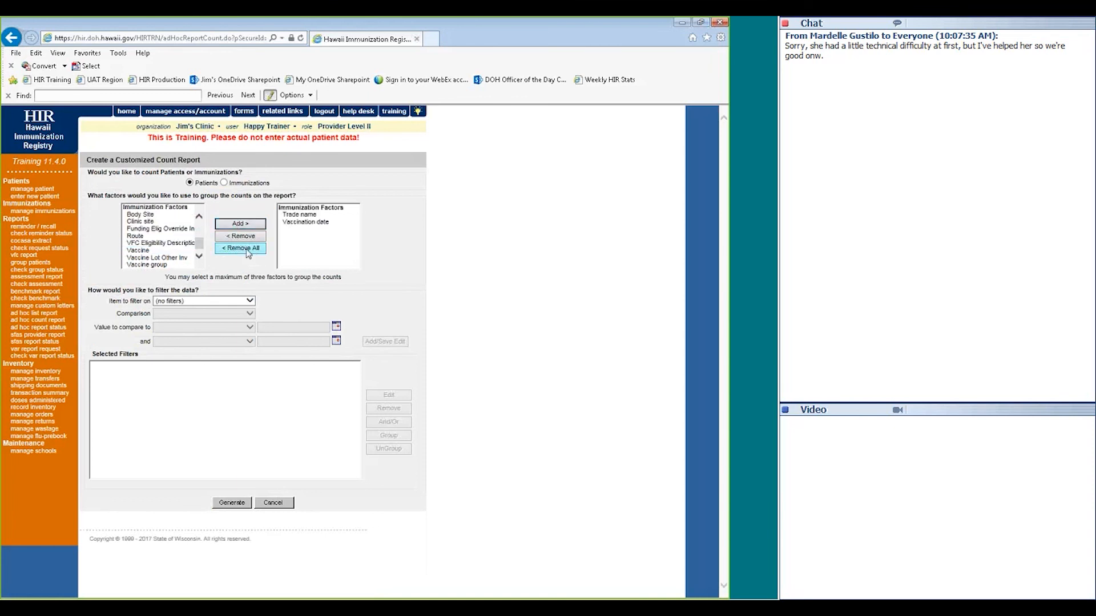
left_click(247, 250)
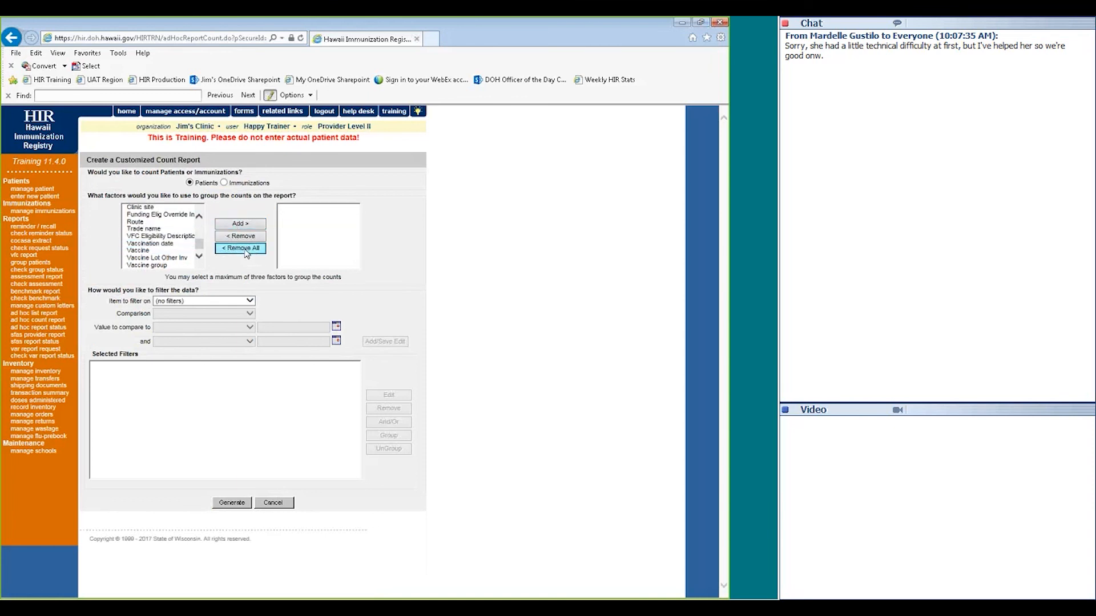
double_click(161, 251)
left_click(160, 251)
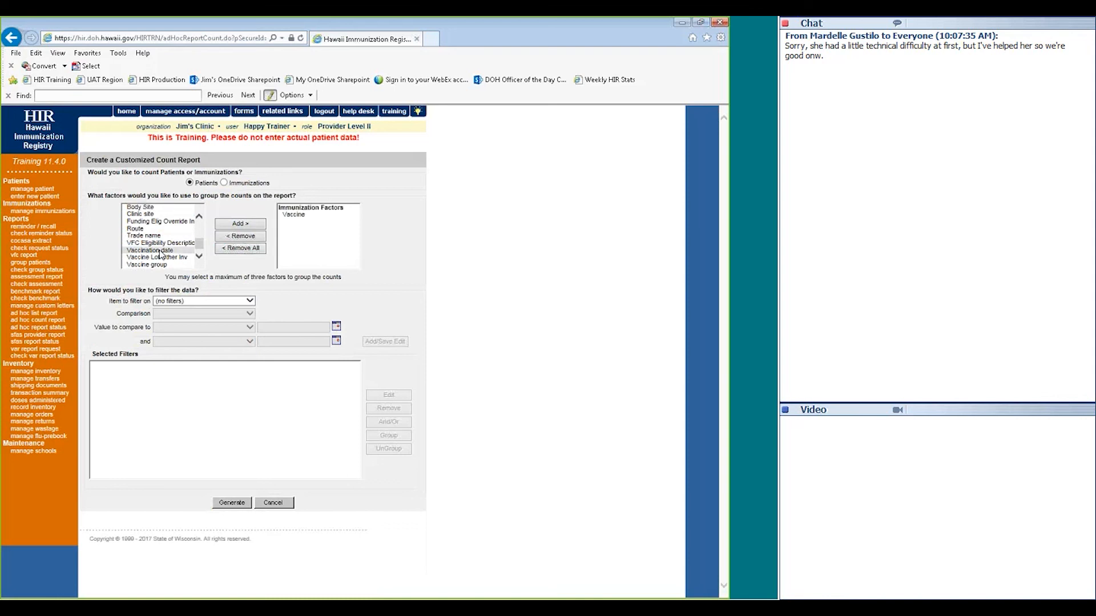
Filter on Vaccination date BETWEEN 01/01/2000 and 05/19/2017, then generate the count report
left_click(224, 301)
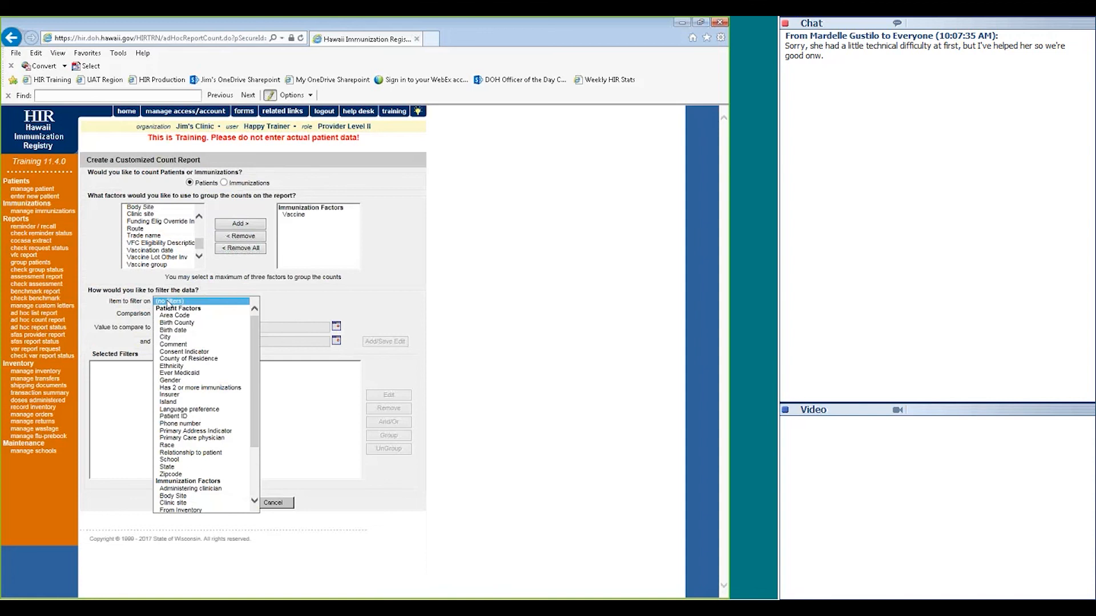
scroll(212, 368, "down", 2)
scroll(212, 368, "down", 1)
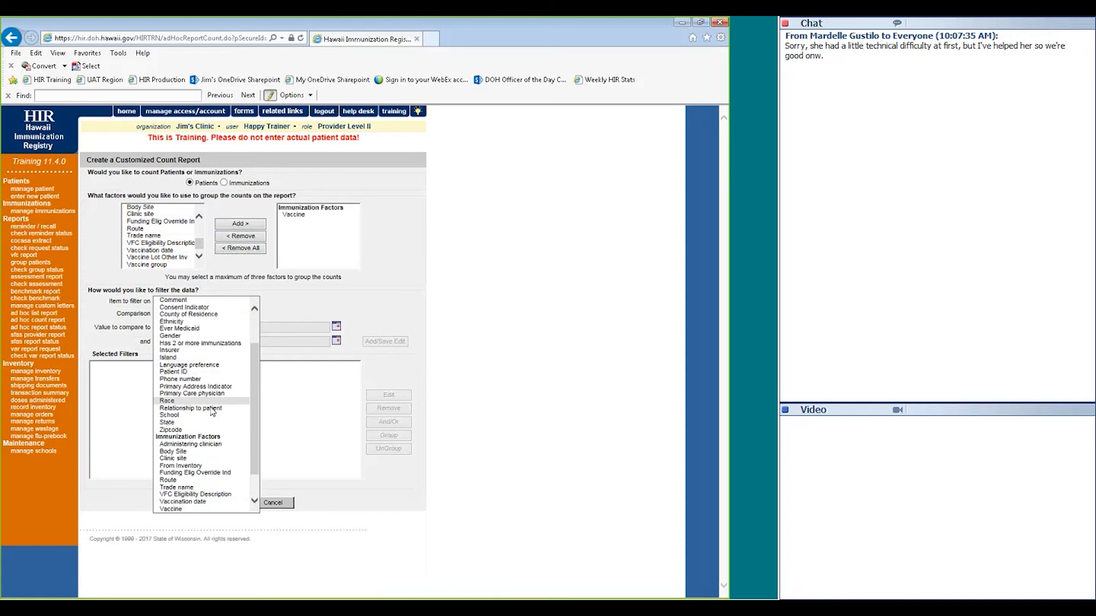
left_click(182, 502)
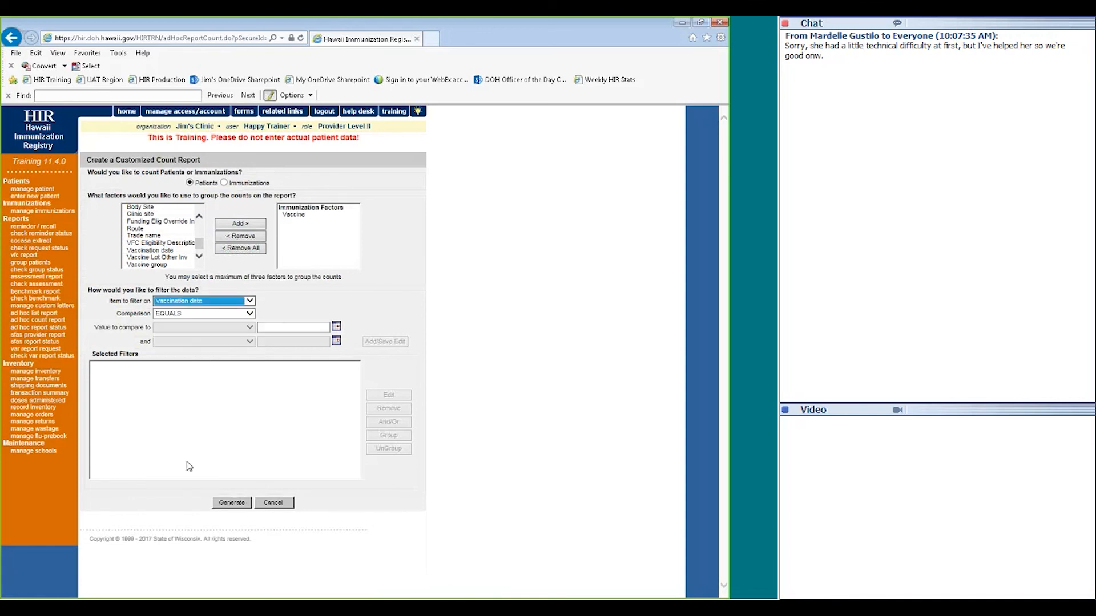
left_click(180, 317)
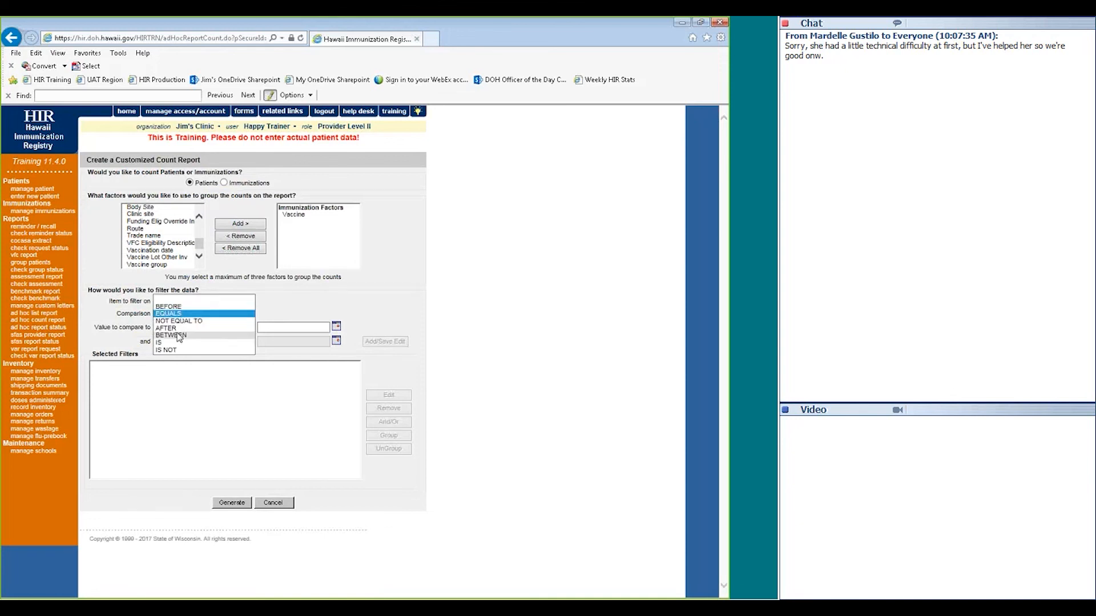
left_click(179, 336)
left_click(272, 329)
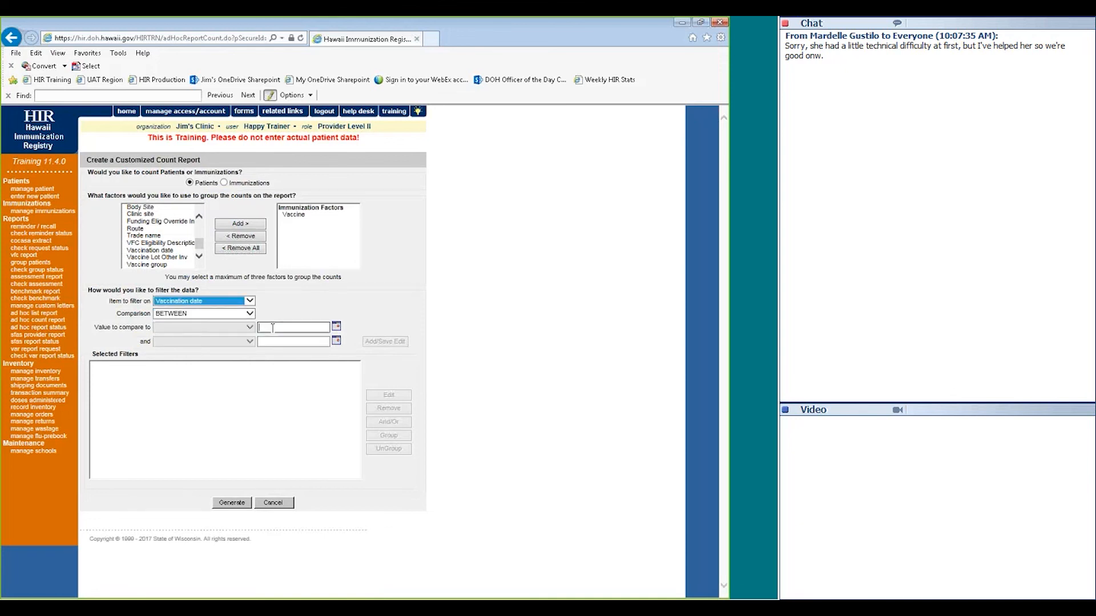
type("01/01/2000")
left_click(276, 342)
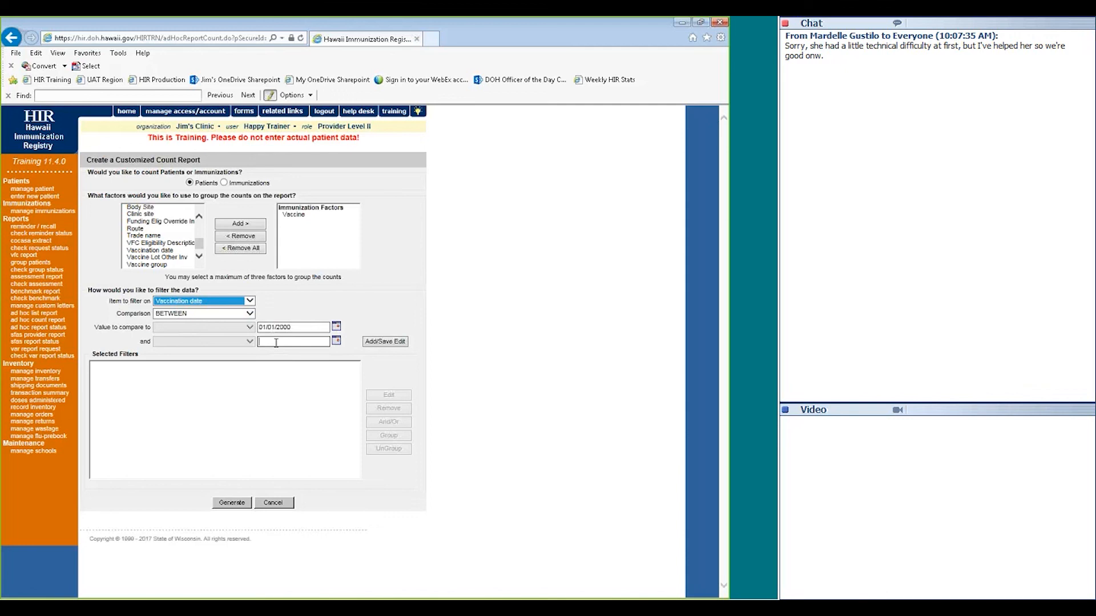
type("05/19/2017")
left_click(376, 343)
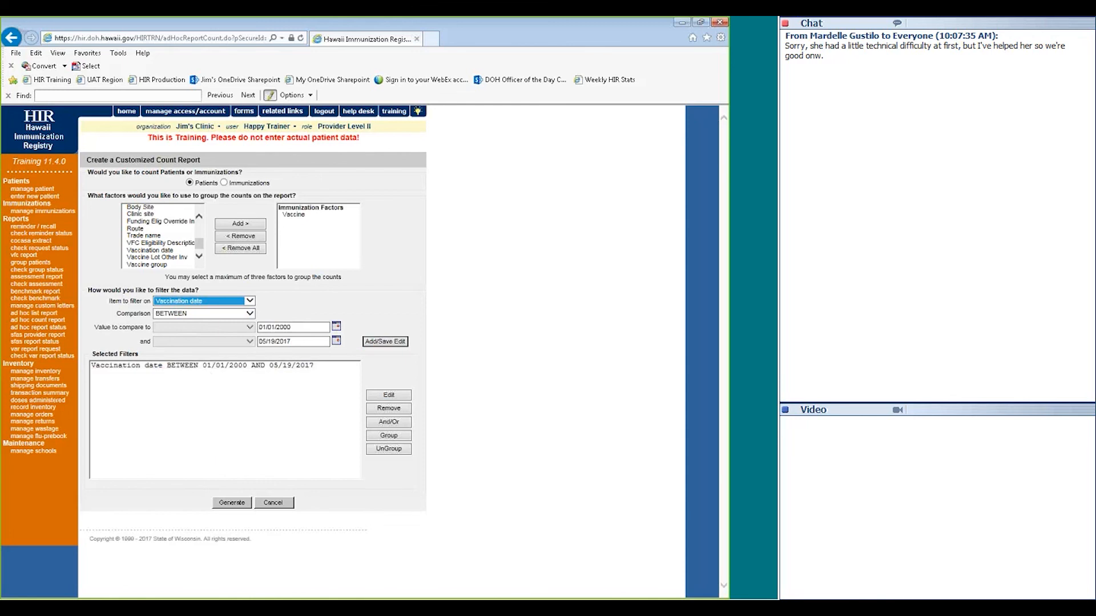
left_click(227, 505)
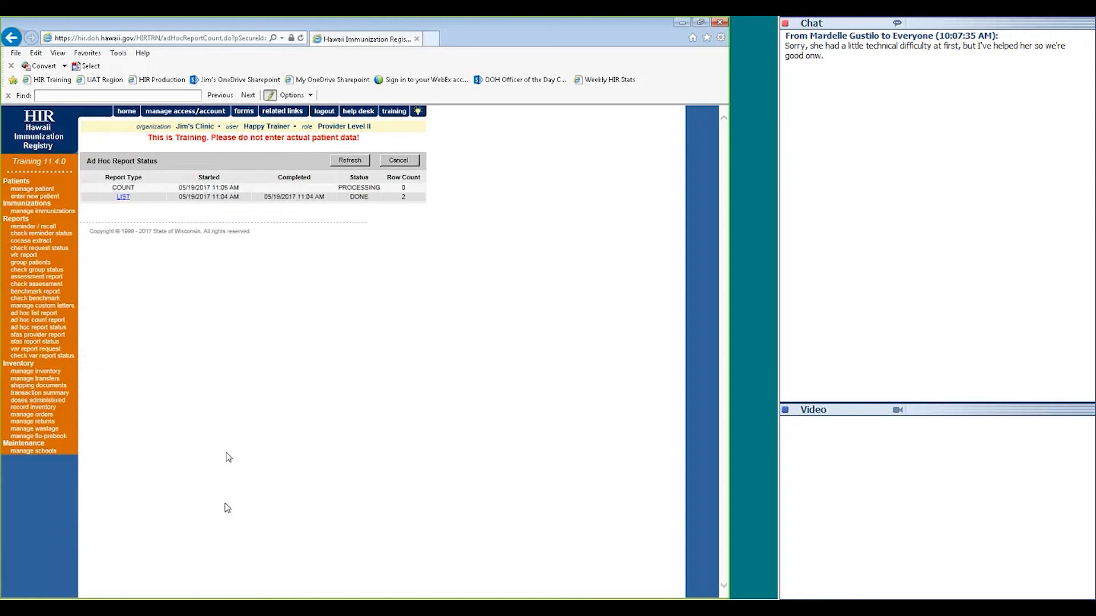
Refresh, view count report 13641's results (total 54), then check group report status
left_click(349, 163)
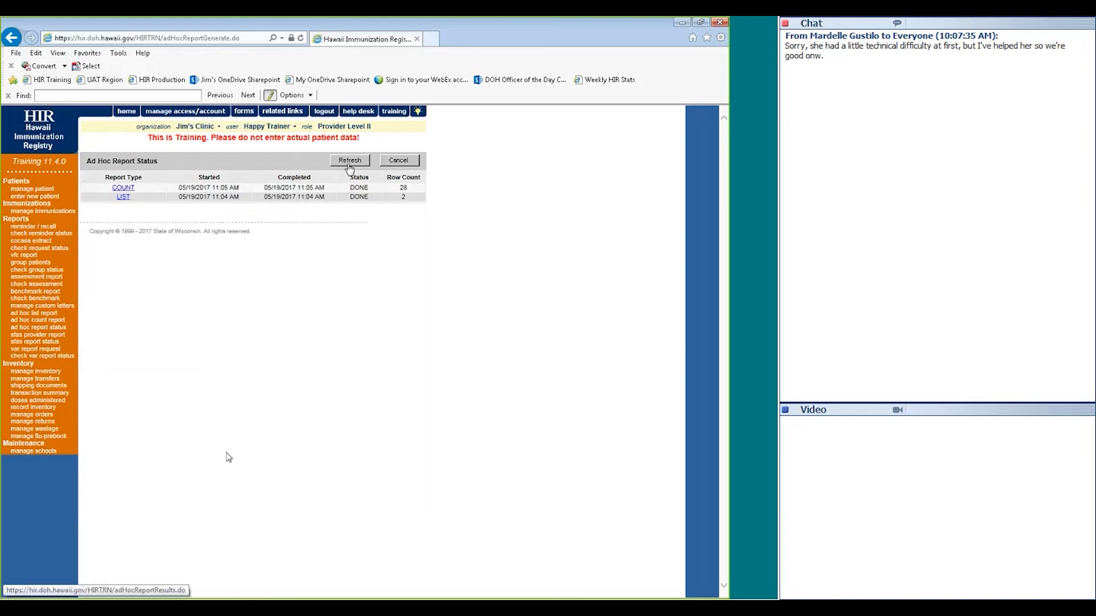
left_click(123, 188)
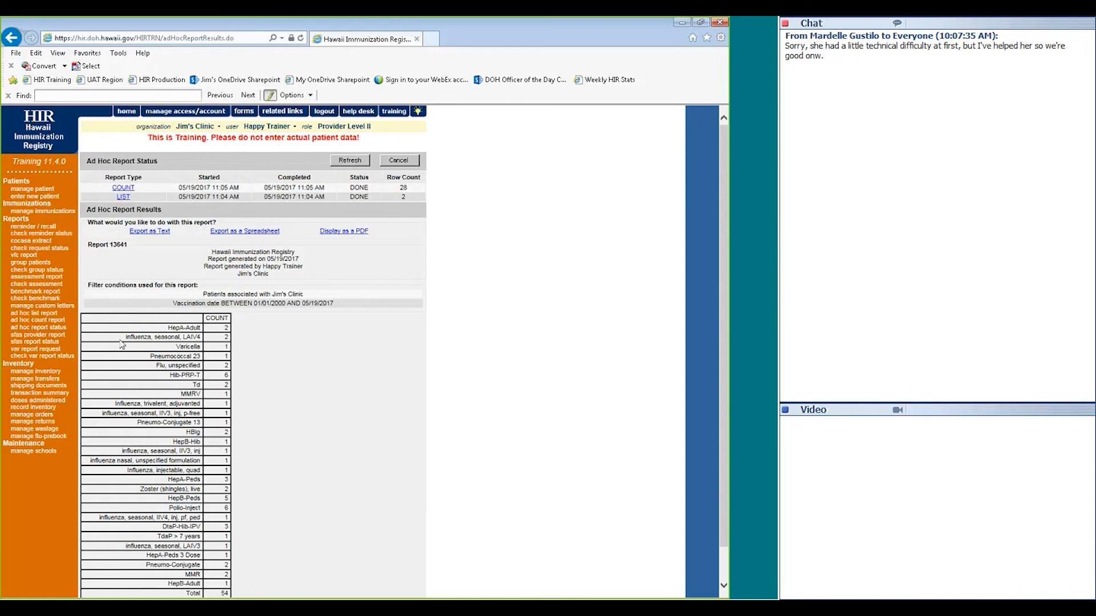
left_click(38, 270)
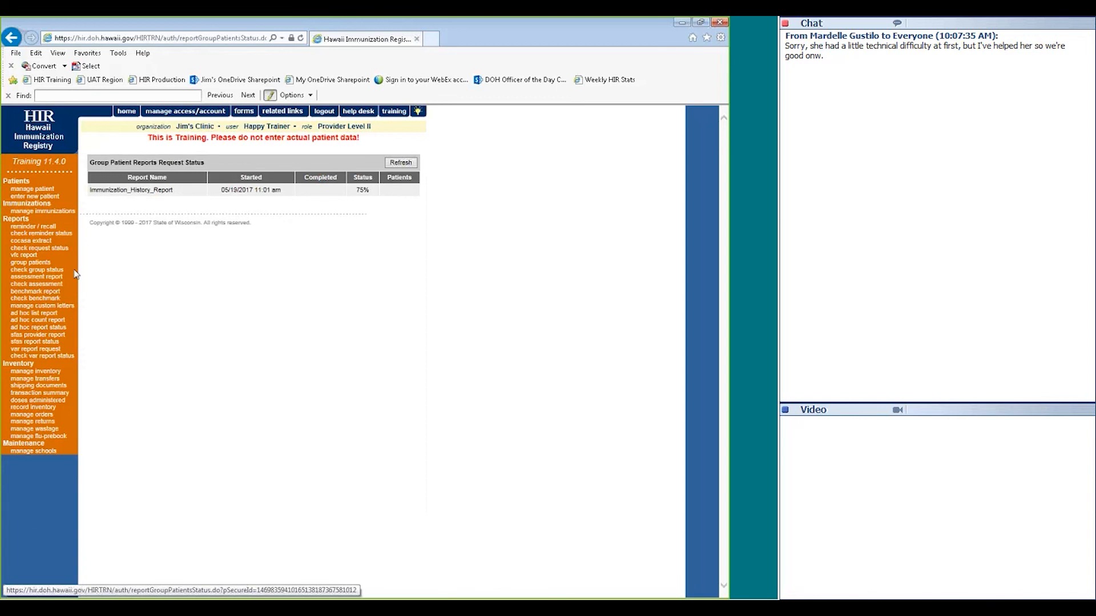
Request an Immunization History Report for birth dates 05/10/2017 through 05/19/2017
left_click(36, 267)
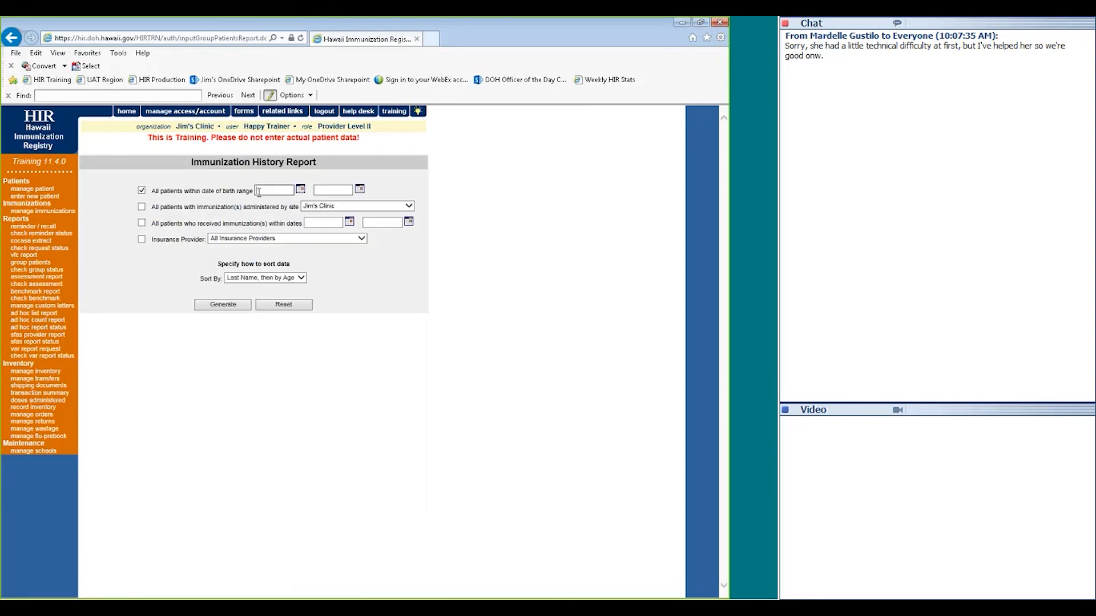
type("05/10/2017")
key("Tab")
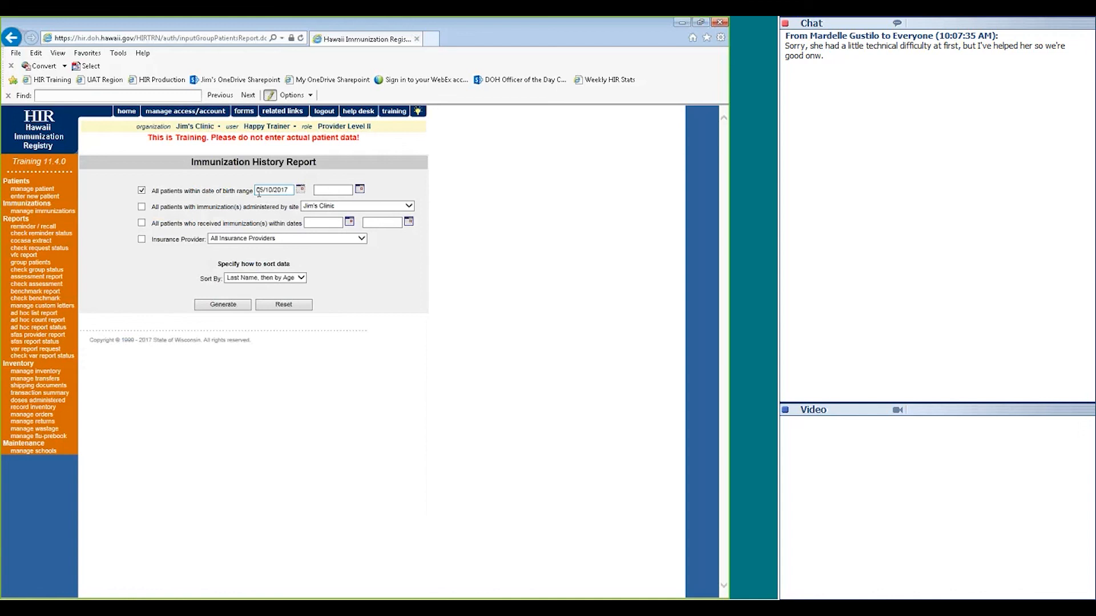
left_click(326, 192)
type("05/19/2017")
left_click(223, 305)
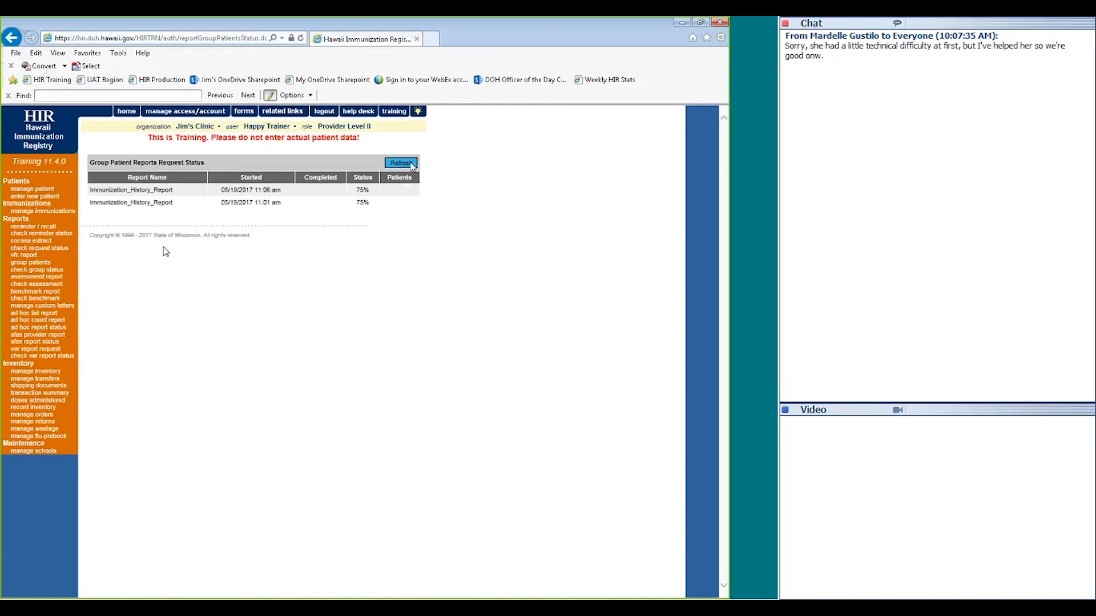
Refresh the group report status list, then bring up the assessment report form
left_click(33, 263)
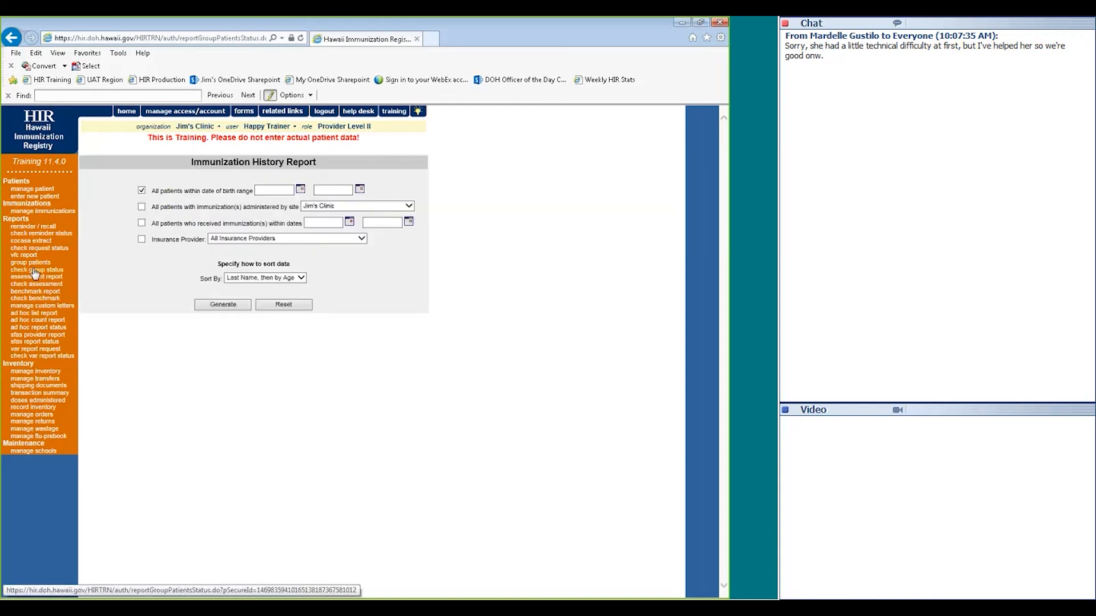
left_click(34, 269)
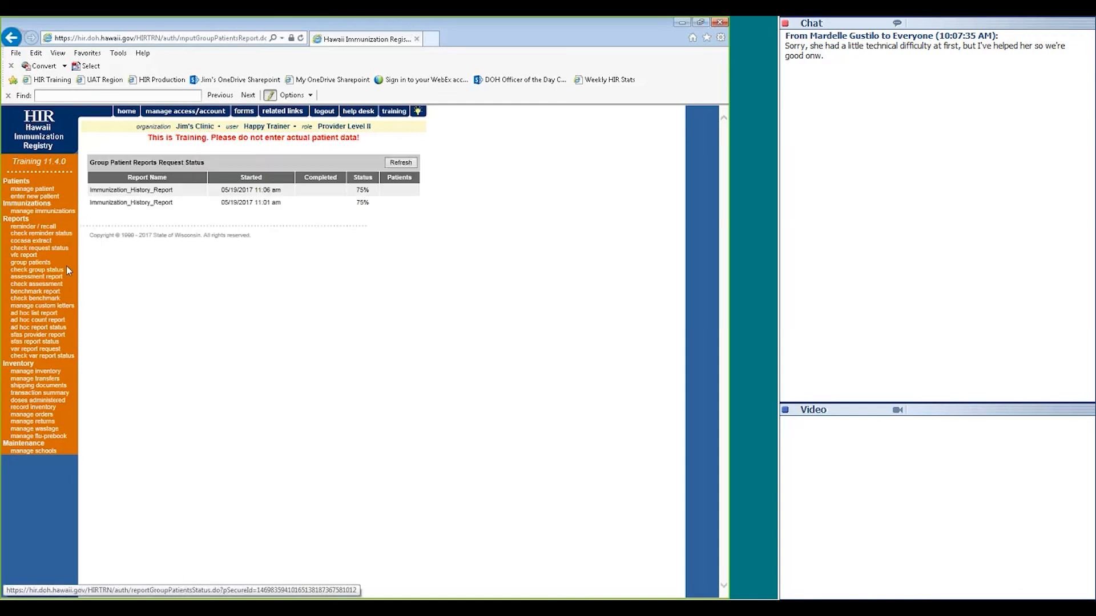
left_click(403, 163)
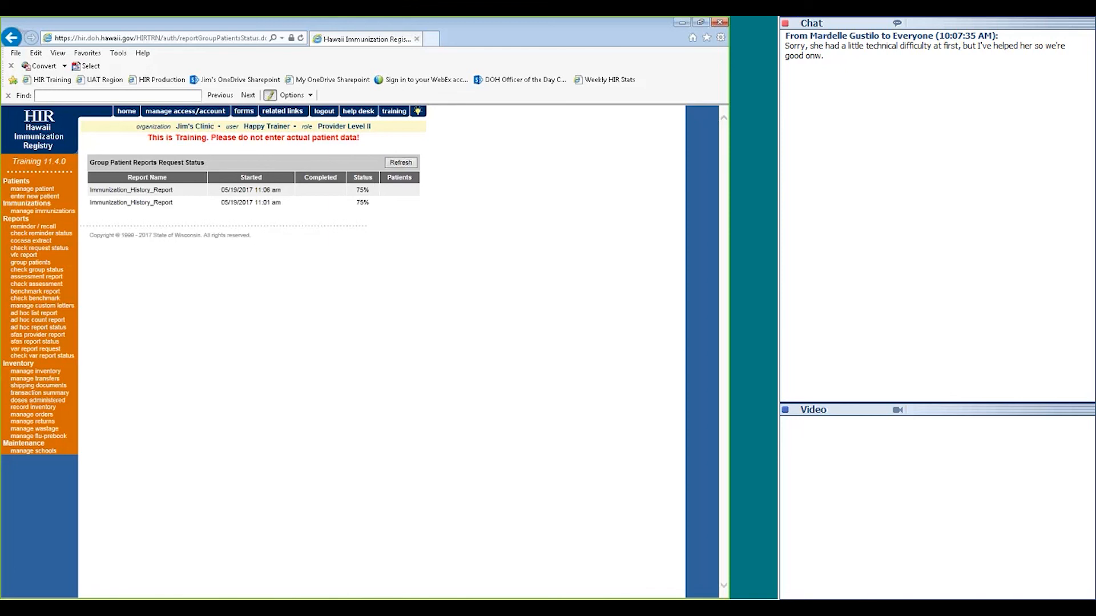
left_click(41, 278)
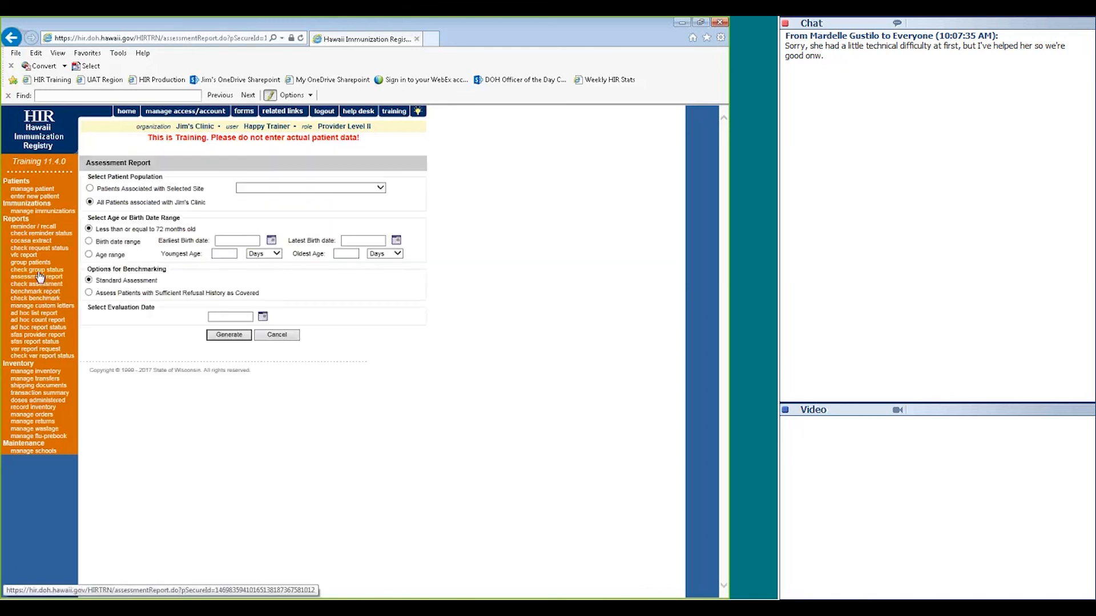
Refresh the group report status list, both history reports still at 75%
left_click(401, 163)
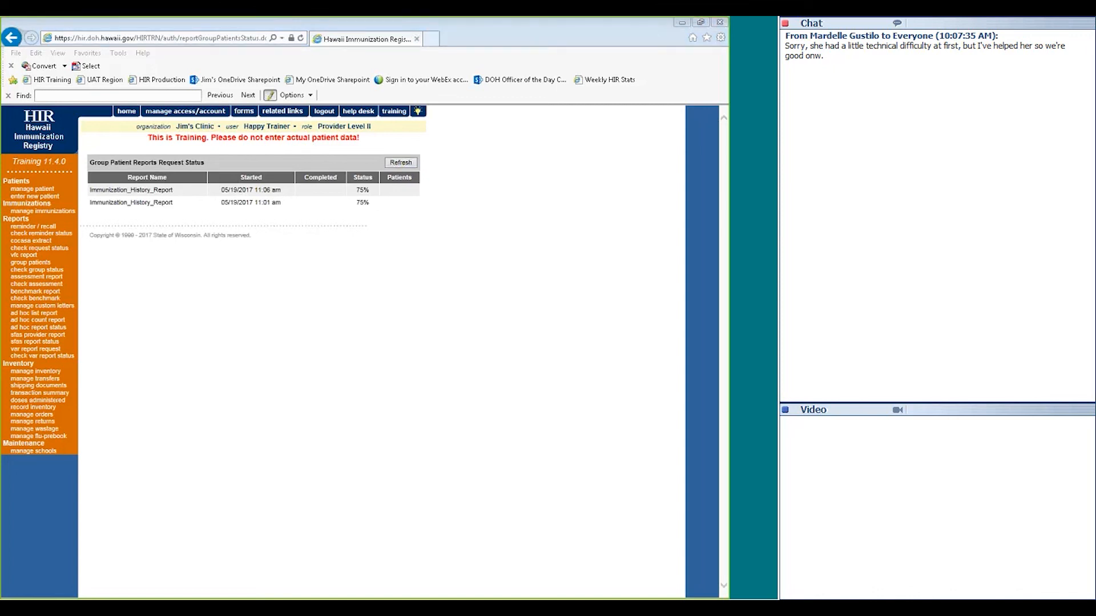
left_click(58, 19)
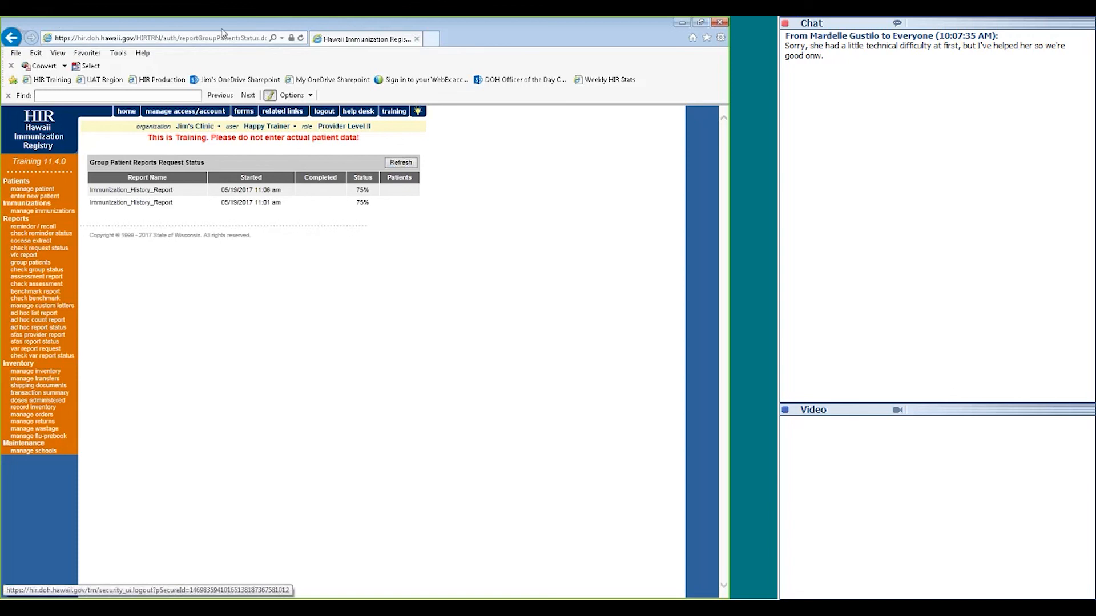